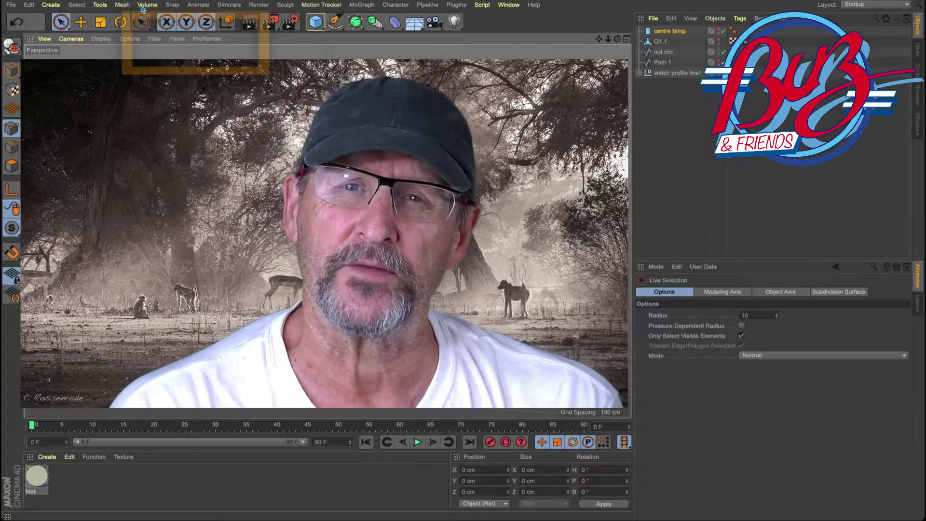
left_click(148, 5)
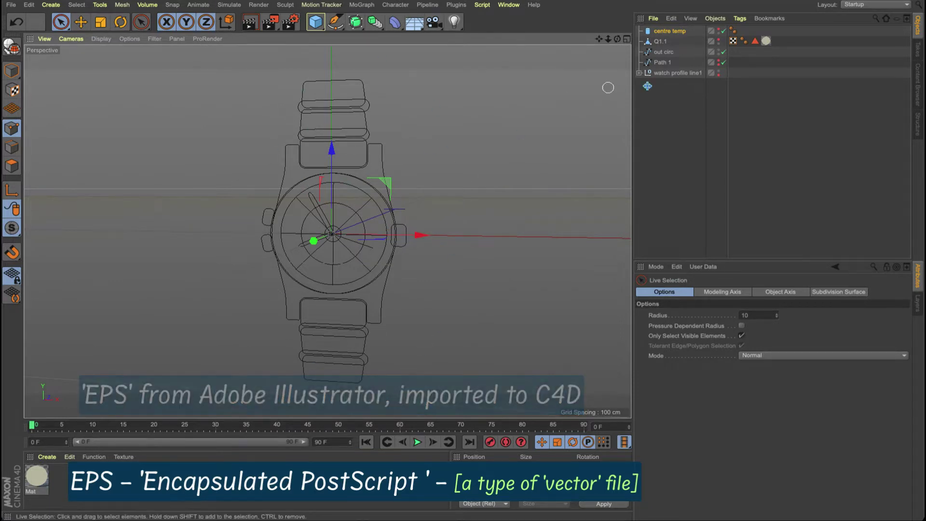
- Expand the watch profile line1 group to list its individual path splines
left_click(674, 73)
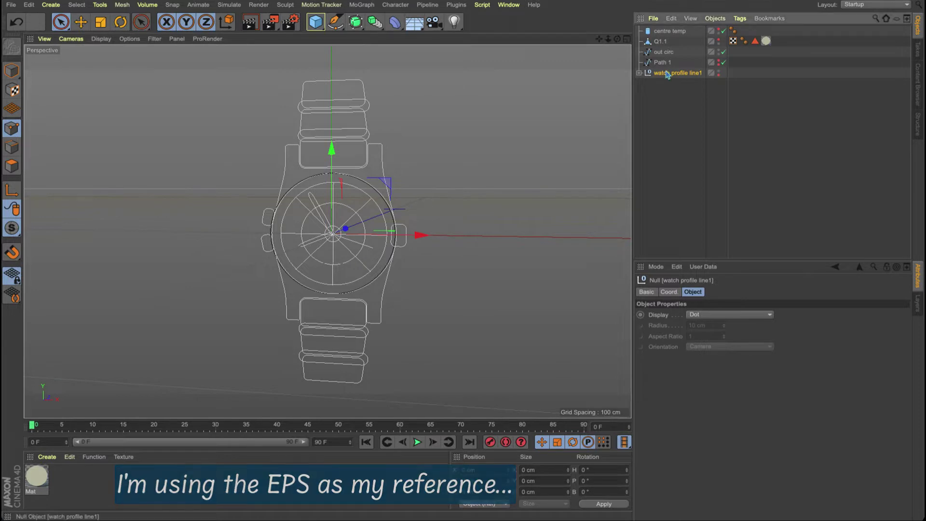
left_click(639, 73)
left_click(466, 208)
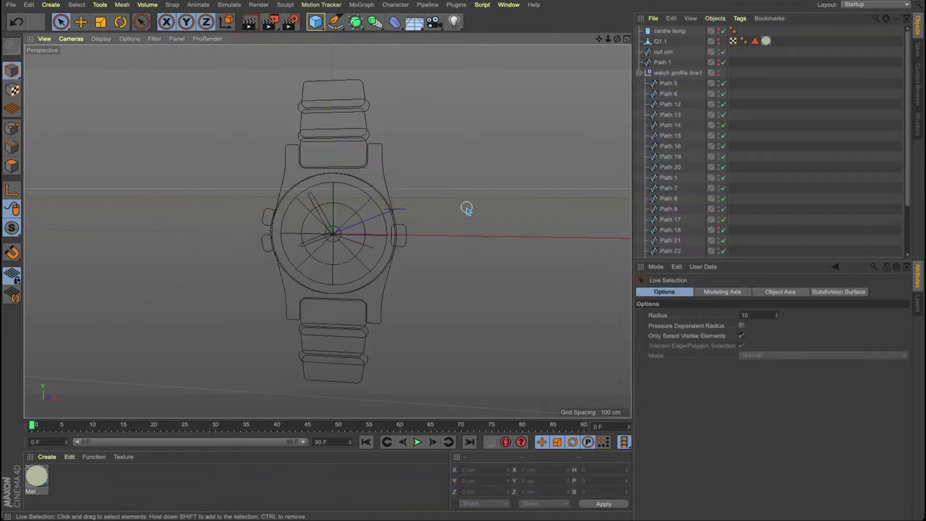
- Copy the upper-right quarter outline, Path 6, out of the watch profile line1 group, and hide that group and the out circ spline
left_click(386, 167)
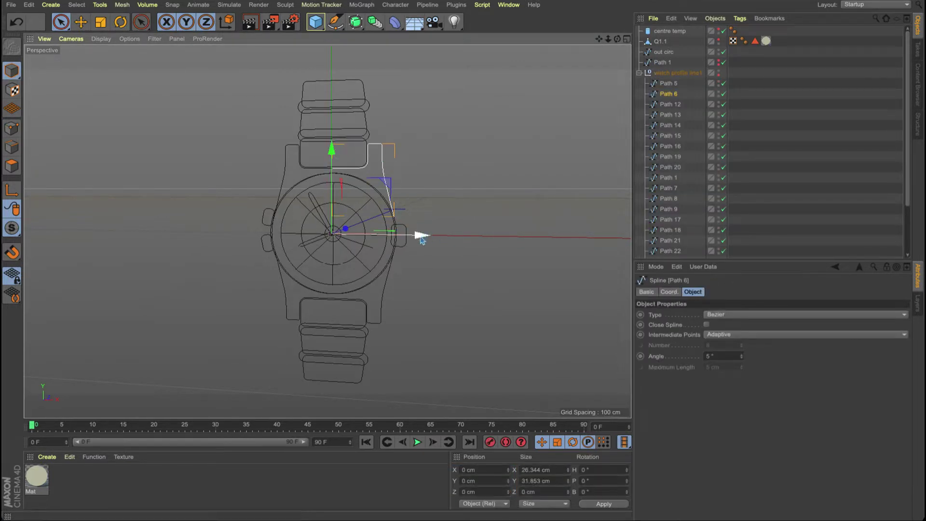
left_click_drag(420, 237, 517, 245)
key("ctrl+z")
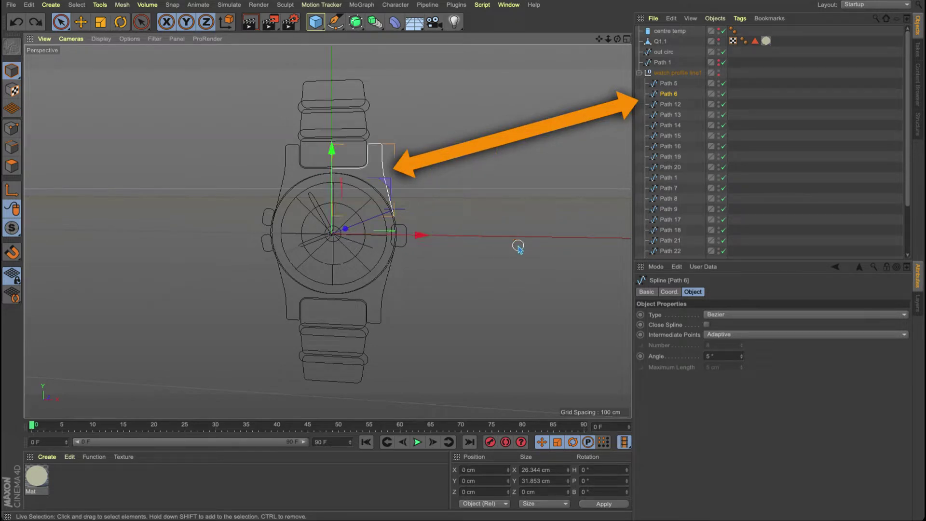
left_click(668, 93)
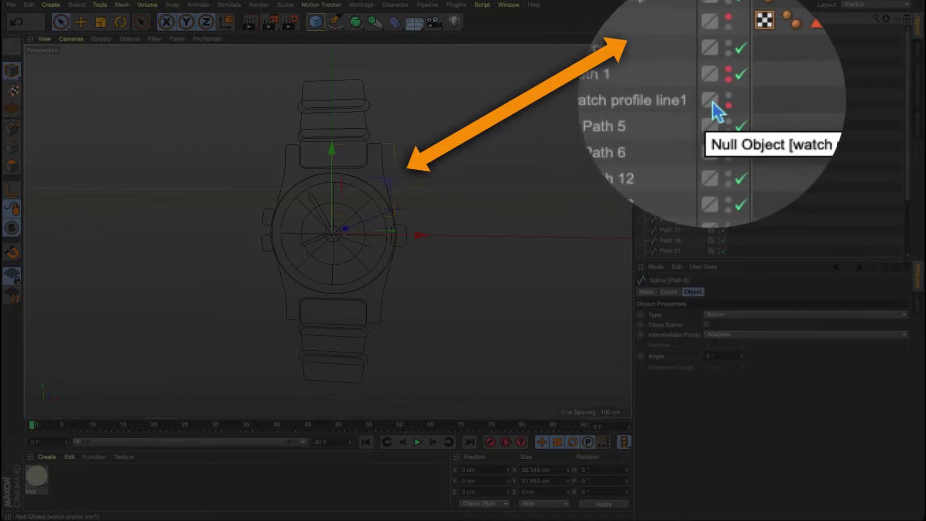
left_click(718, 82)
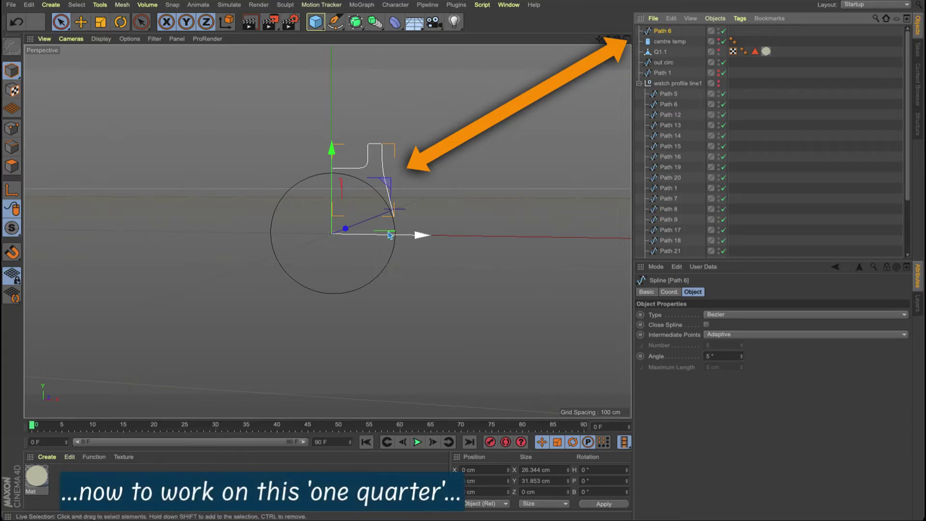
left_click(367, 285)
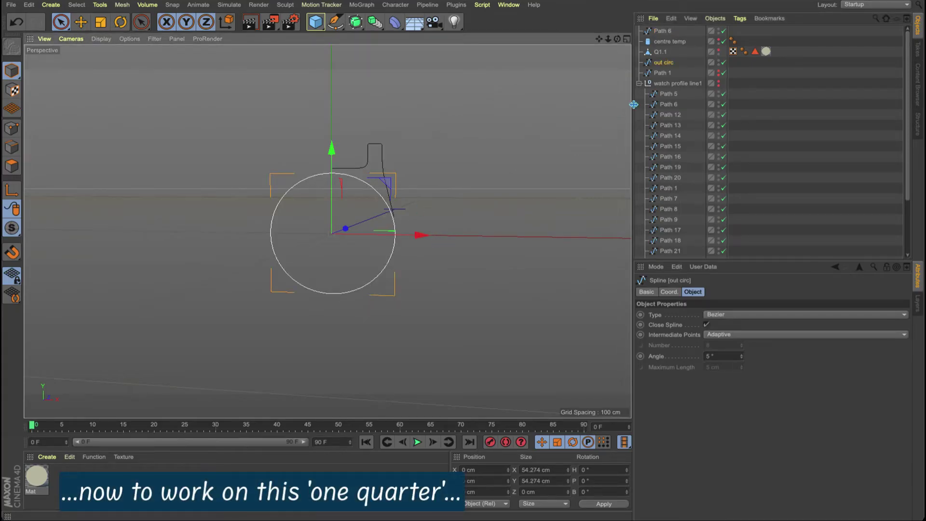
left_click(718, 61)
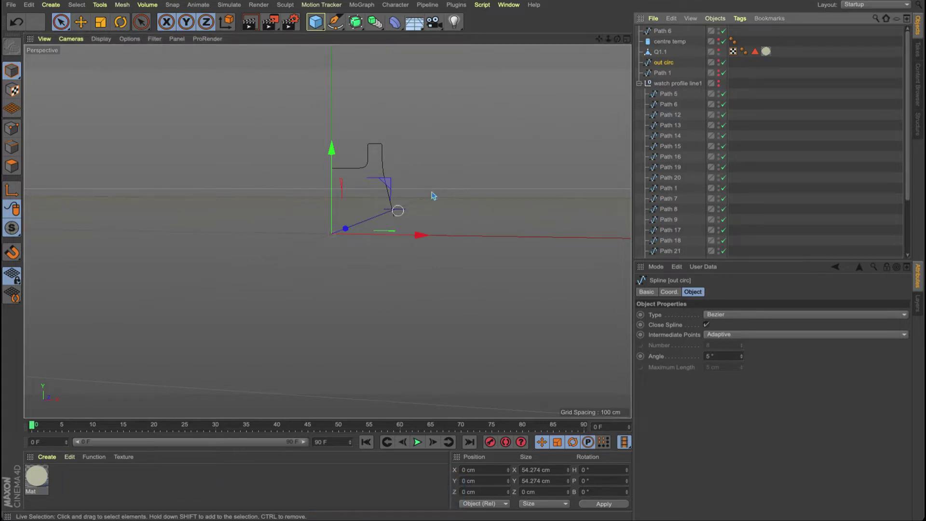
- In the front view, close the copied Path 6 outline with the Pen tool, adding a lower corner point on the vertical axis
right_click_drag(394, 210, 480, 220, "alt")
left_click(626, 39)
left_click(627, 232)
middle_click_drag(495, 235, 576, 291, "alt")
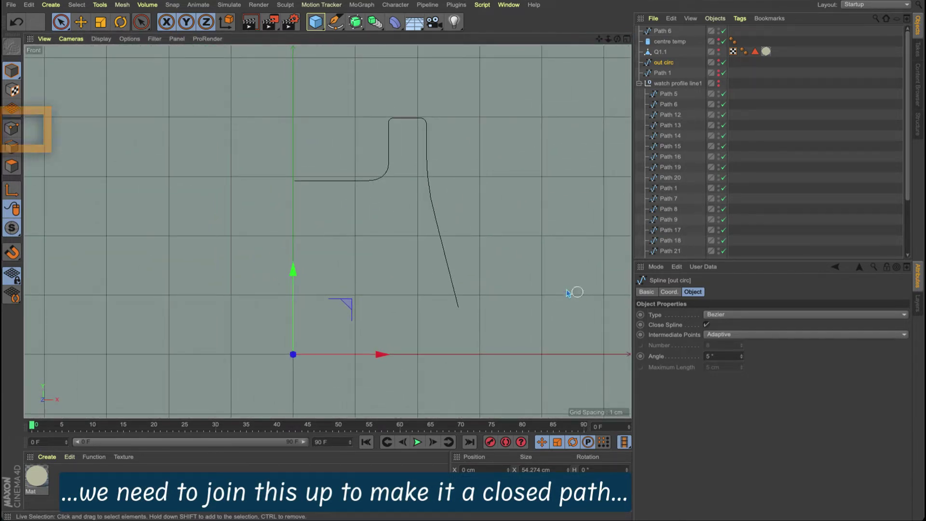
left_click(12, 128)
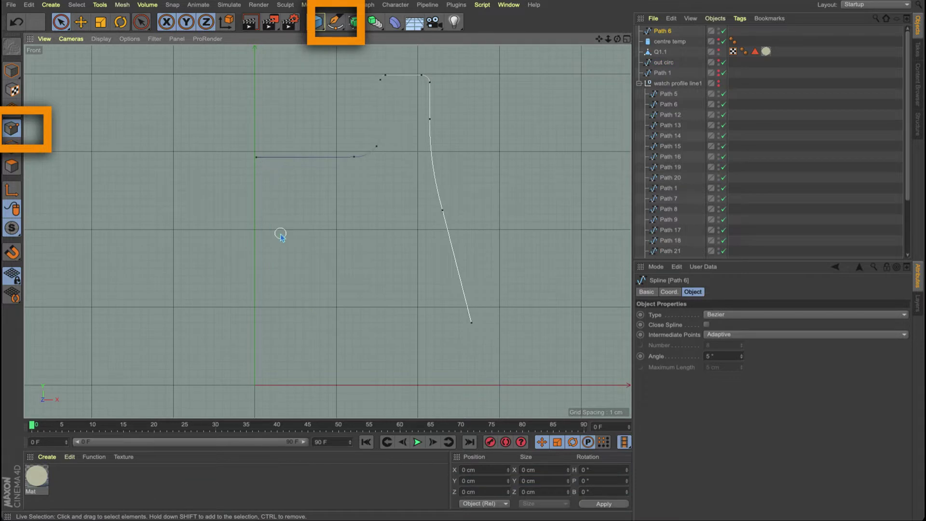
left_click(330, 25)
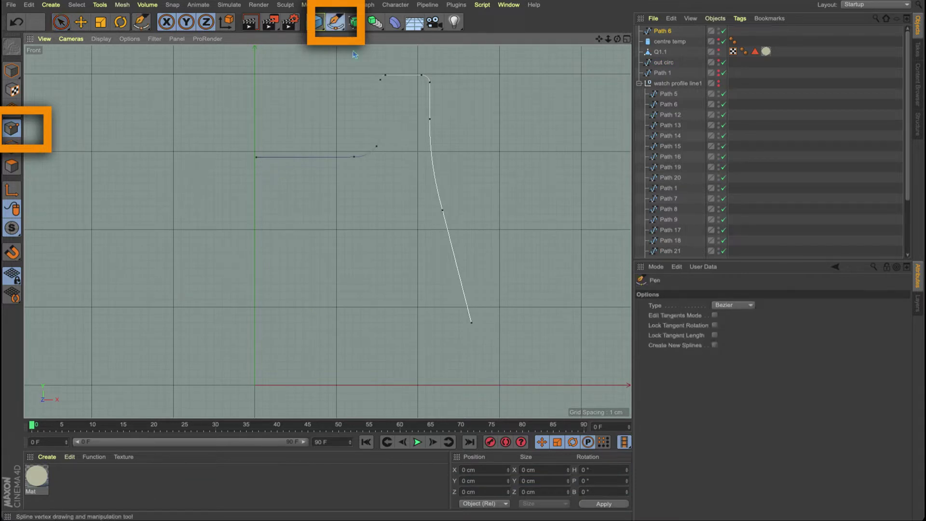
left_click(471, 322)
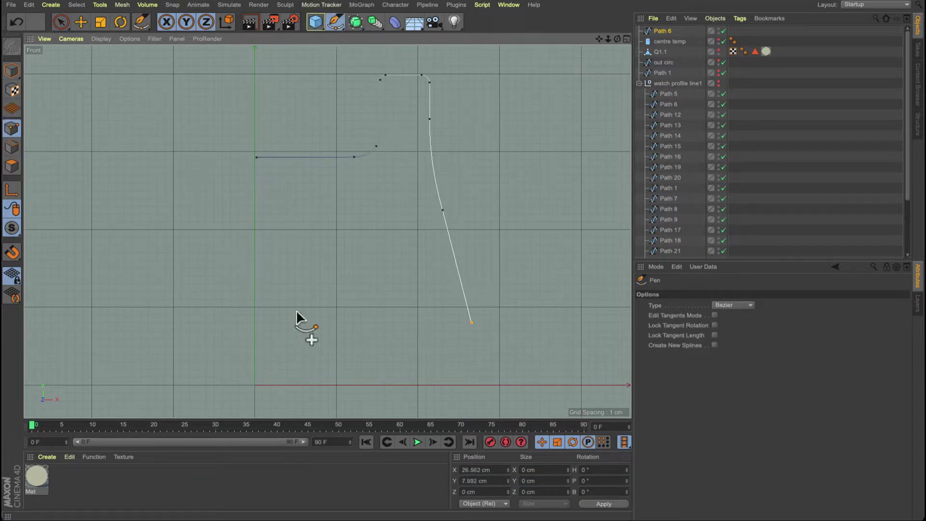
left_click(255, 320)
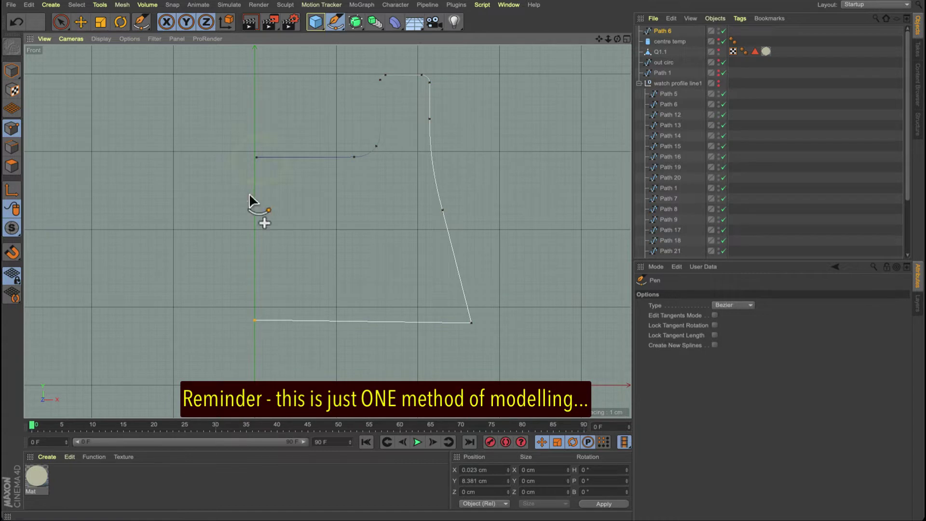
left_click(256, 157)
key("space")
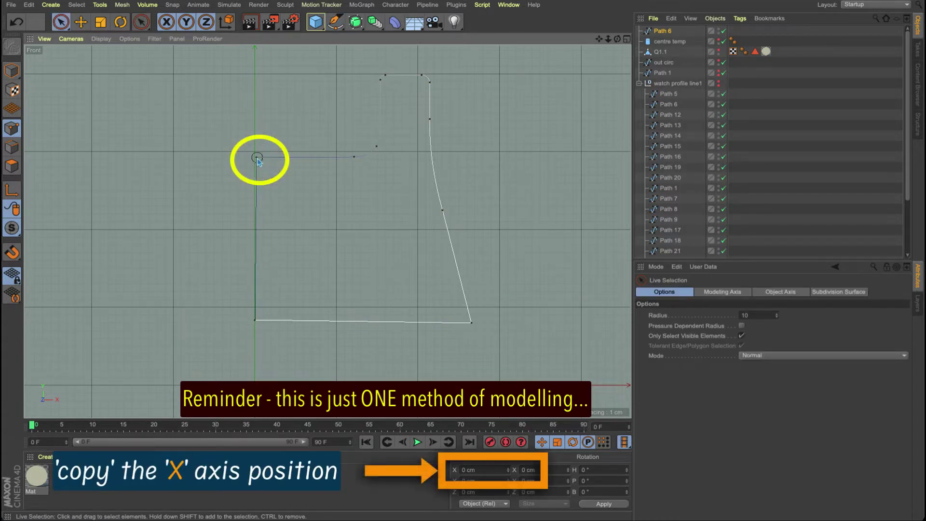
- Align the X positions of the closed outline's upper and lower inner corner points on the vertical axis
left_click(256, 157)
left_click_drag(345, 157, 293, 162)
key("ctrl+z")
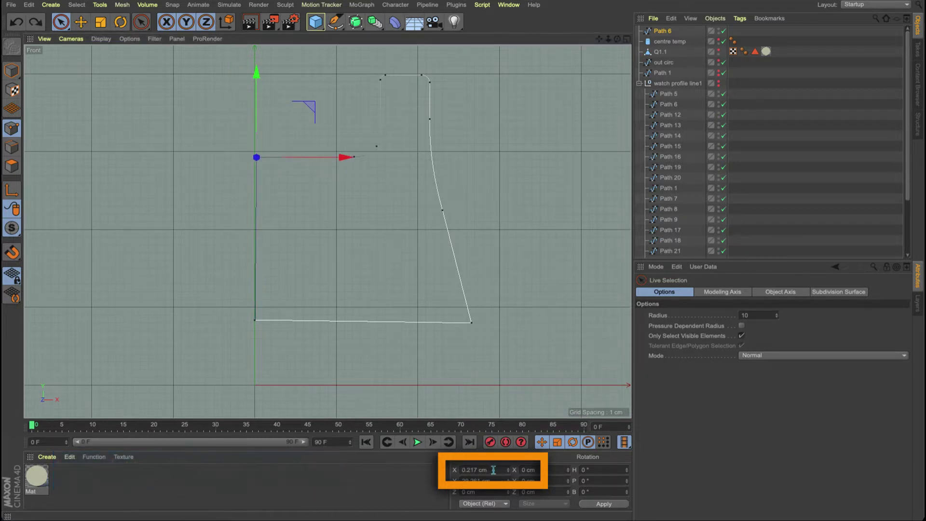
left_click(256, 319)
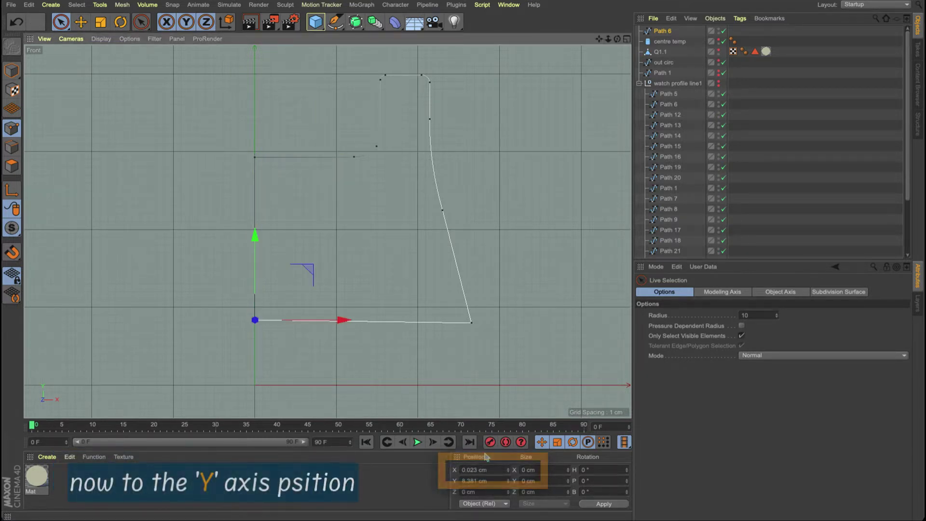
- Level the outline's bottom edge by setting the lower inner corner point's Y position to 7.992 cm, matching the outer corner
left_click(471, 322)
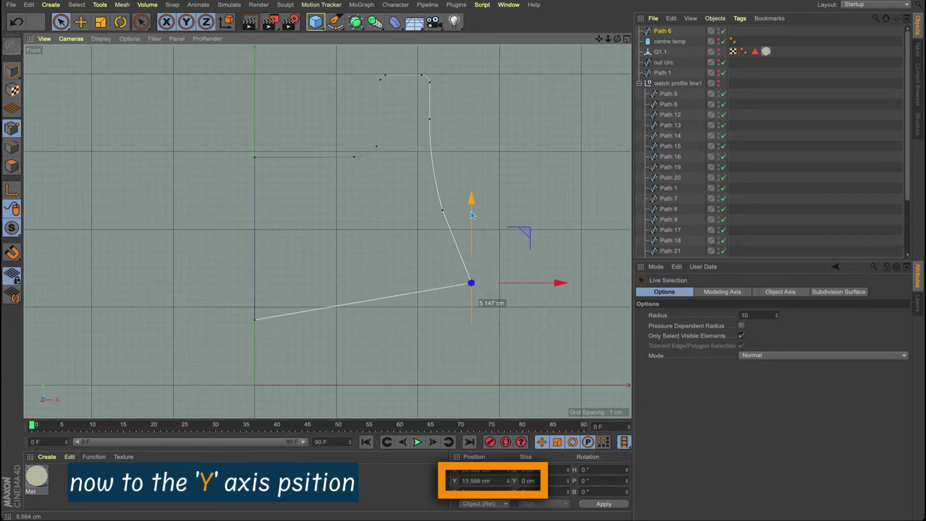
left_click_drag(487, 480, 461, 480)
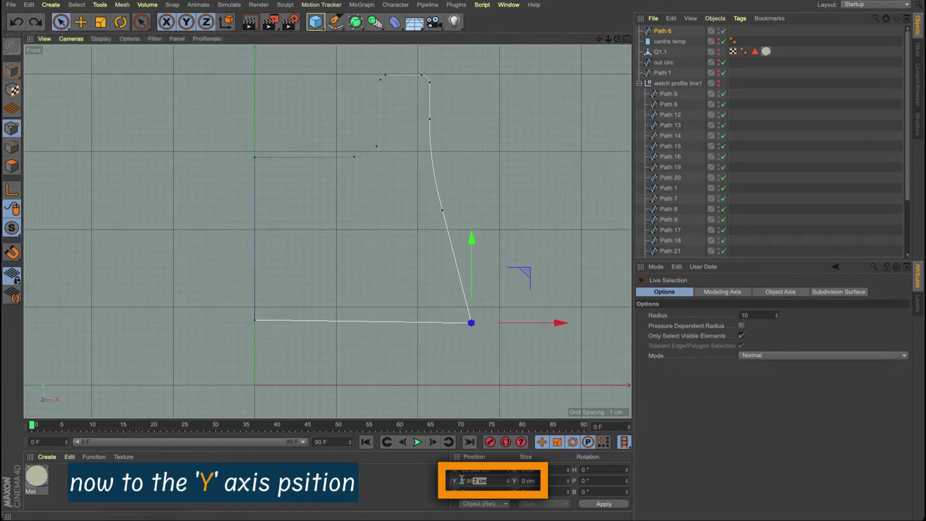
left_click(255, 320)
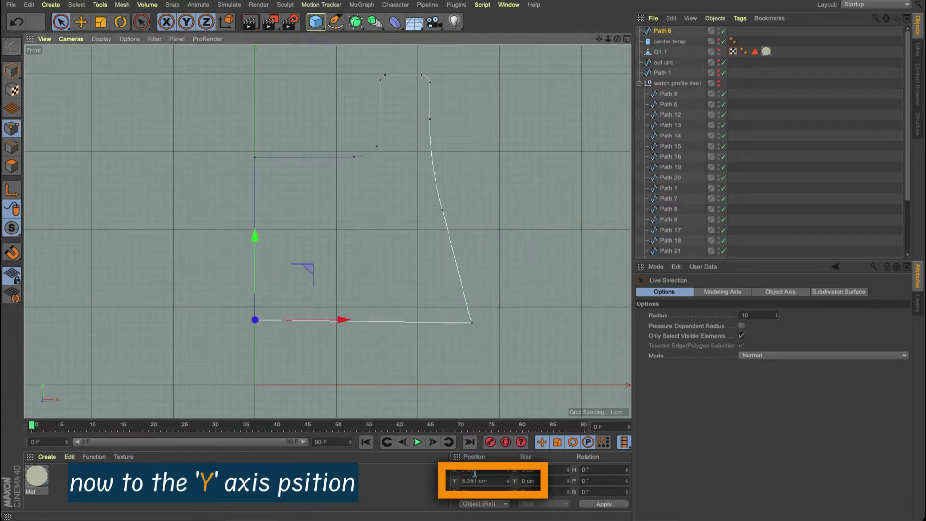
left_click_drag(490, 483, 425, 479)
type("7.992 cm")
key("Return")
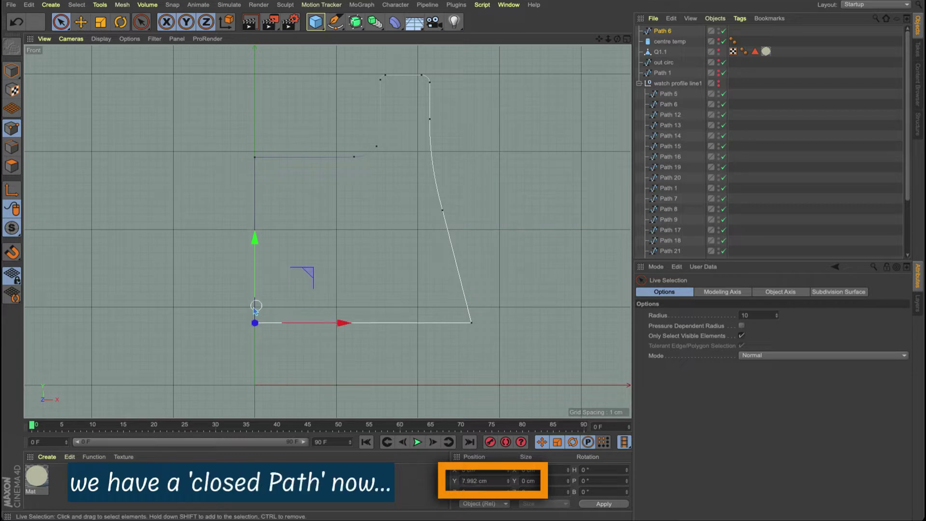
left_click(209, 308)
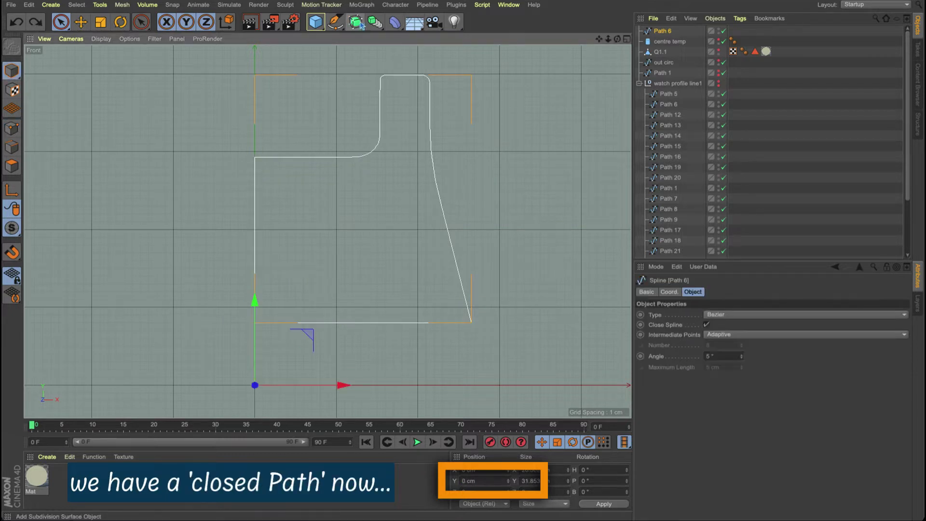
- Create a Loft surface from the closed Path 6 outline
left_click(360, 25)
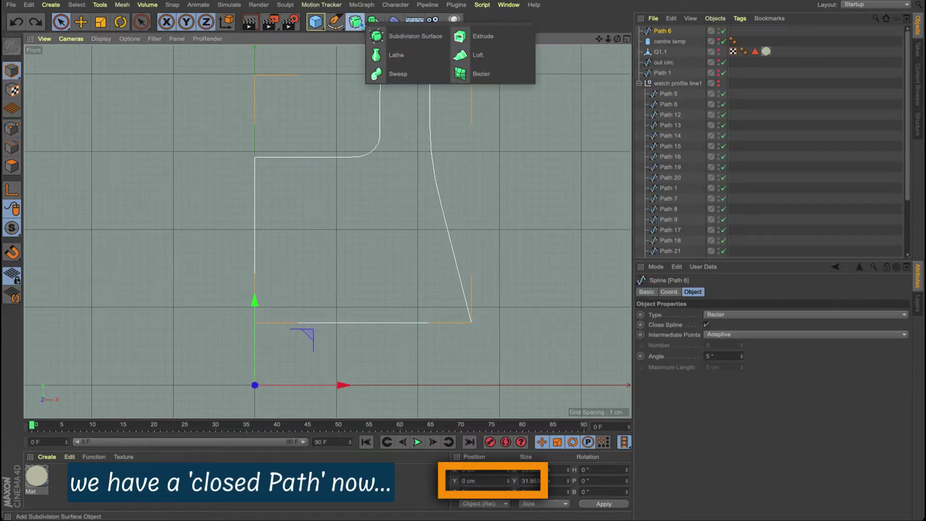
left_click(462, 57)
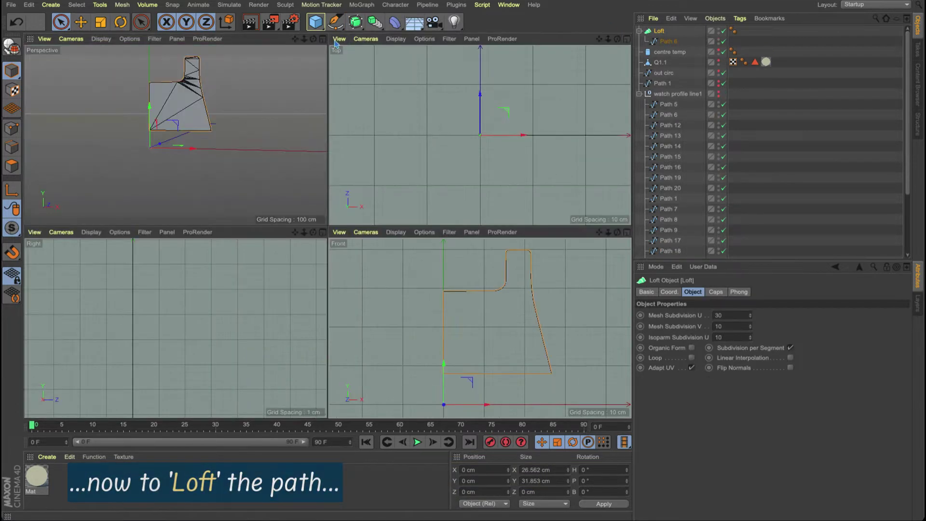
- Examine the polygon layout of the lofted quarter shape in the perspective view
left_click(627, 39)
left_click(322, 38)
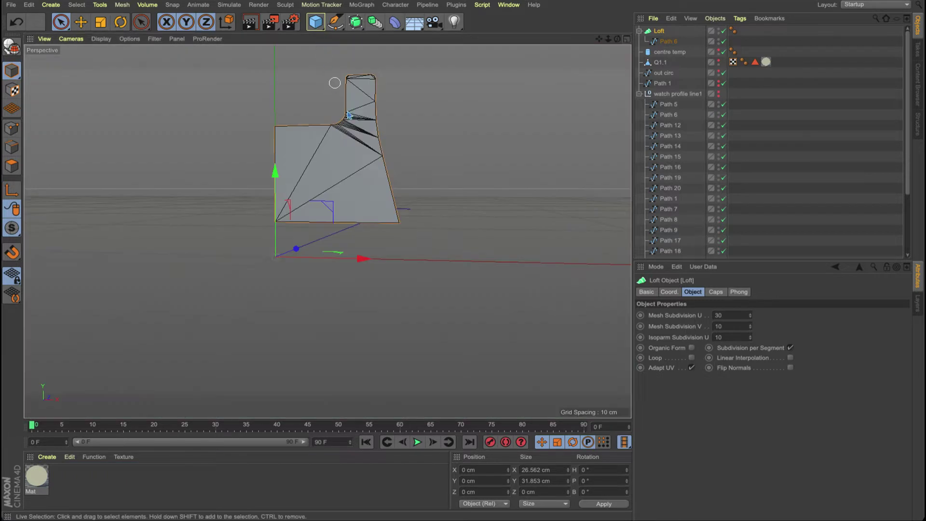
right_click_drag(363, 146, 416, 145, "alt")
middle_click_drag(417, 144, 421, 214, "alt")
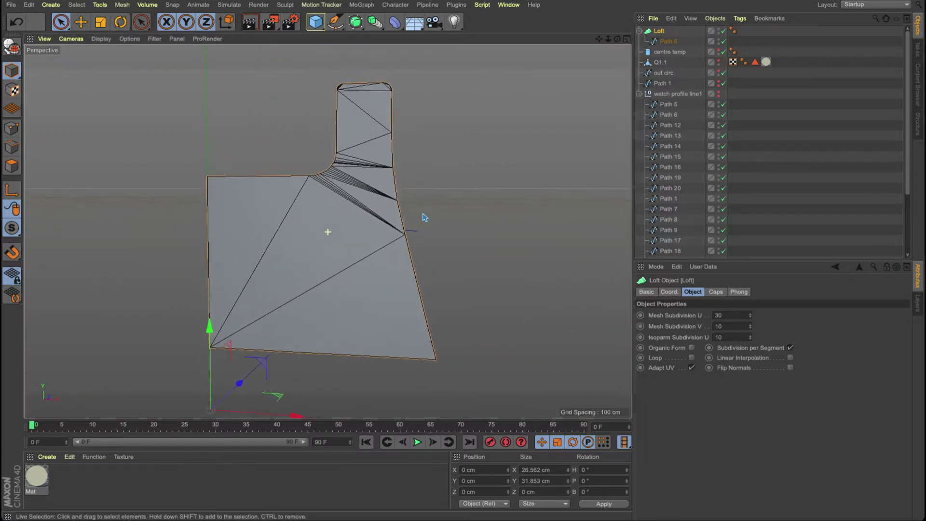
mouse_move(352, 200)
left_mouse_down("alt")
mouse_move(180, 209)
mouse_move(365, 195)
mouse_move(334, 208)
mouse_move(349, 201)
left_mouse_up("alt")
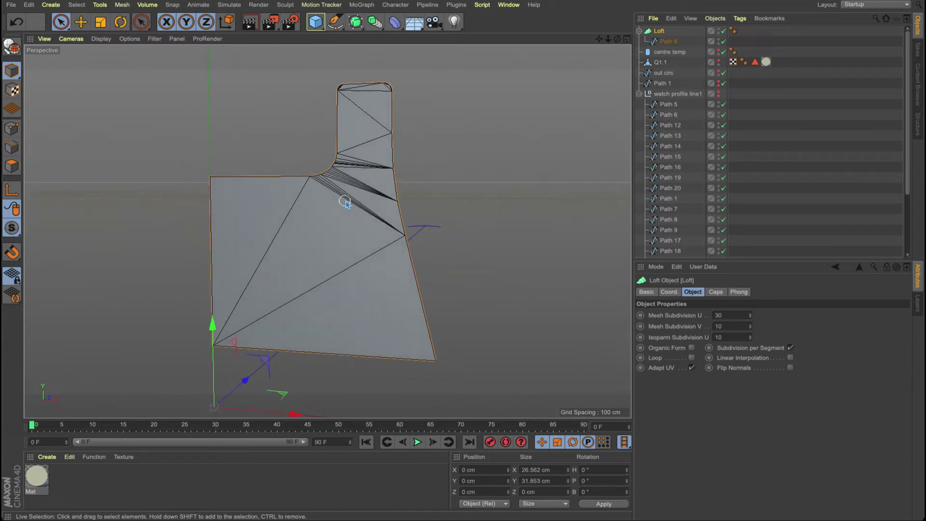
middle_click_drag(346, 203, 379, 191, "alt")
right_click_drag(379, 191, 369, 202, "alt")
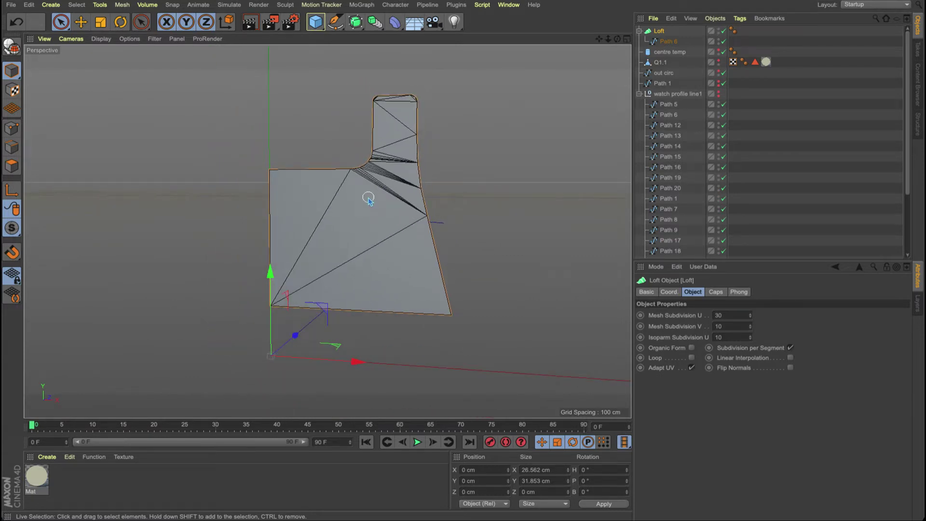
left_click_drag(256, 330, 275, 328, "alt")
right_click_drag(298, 203, 318, 204, "alt")
- Display the front view with Gouraud Shading
key("F4")
left_click(101, 39)
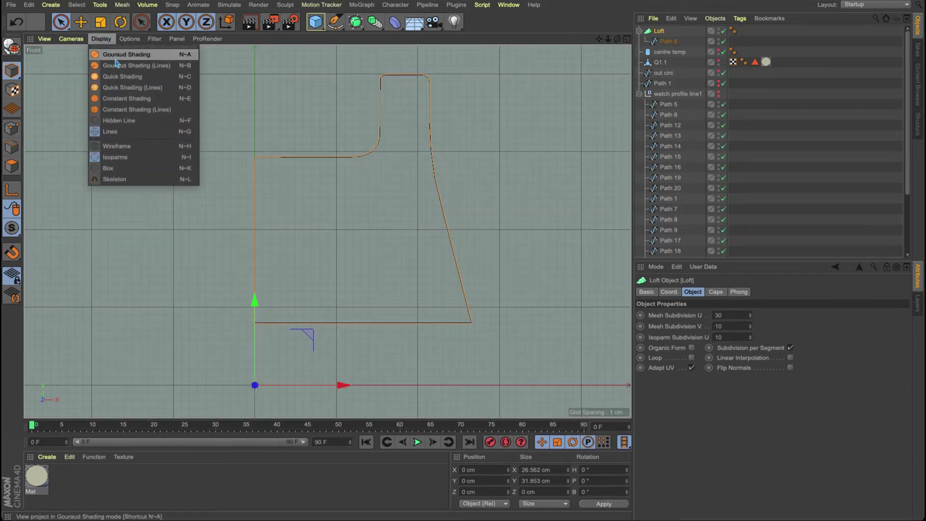
left_click(118, 55)
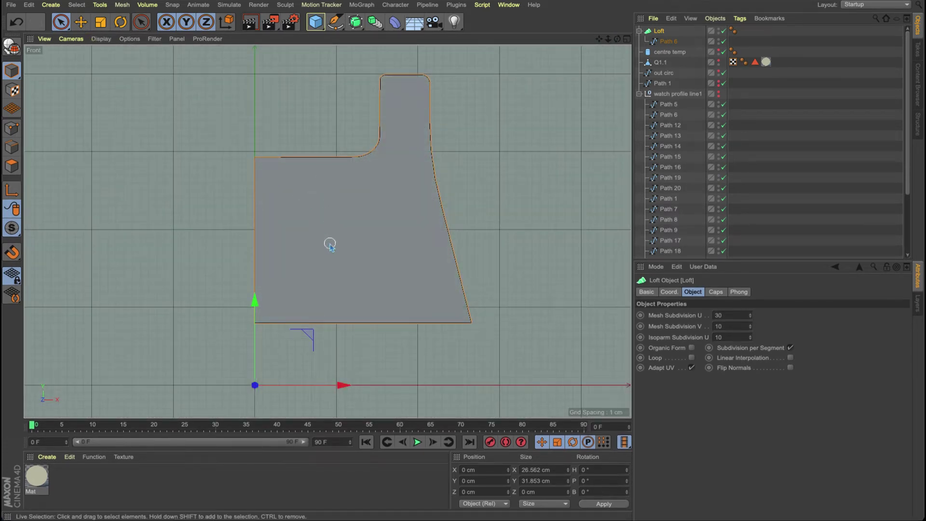
- Convert the Loft object into an editable polygon mesh
right_click(662, 32)
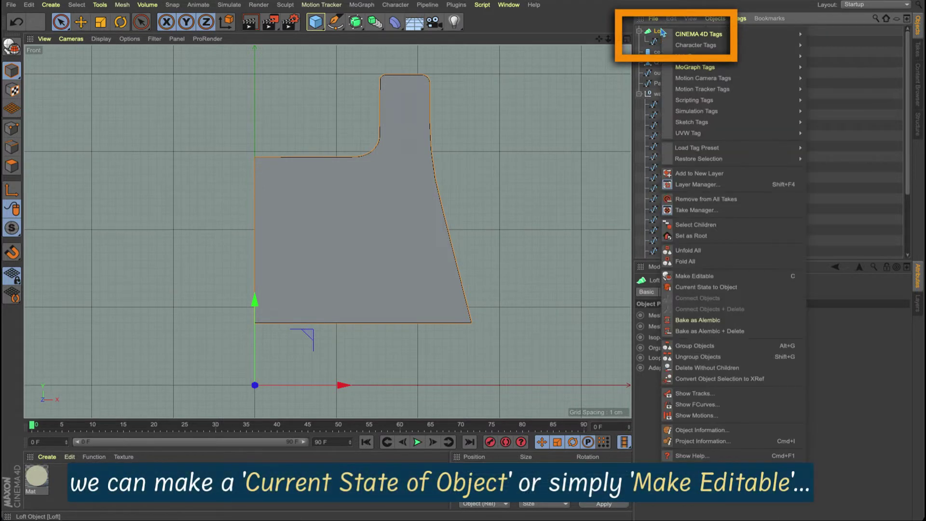
left_click(696, 276)
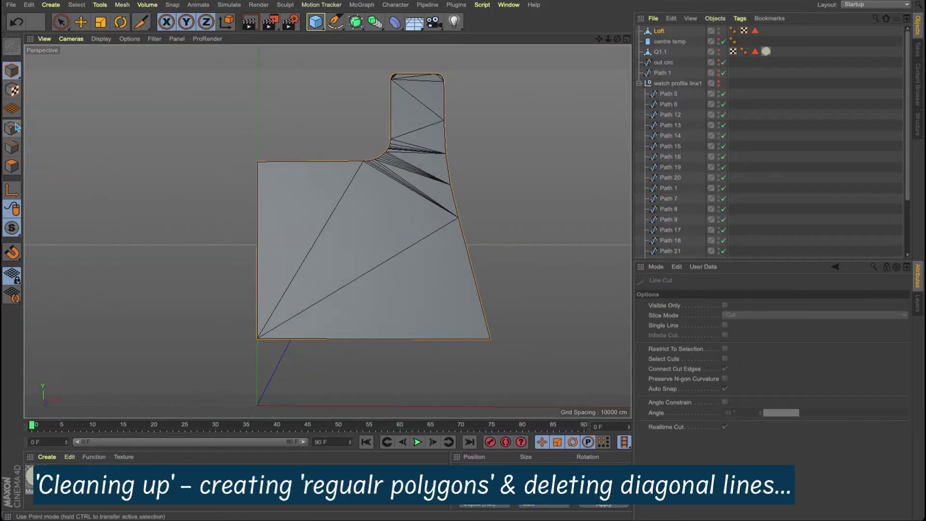
- In point mode, make a vertical Line Cut through the full height of the Loft mesh's wide section, near its inner edge
left_click(12, 128)
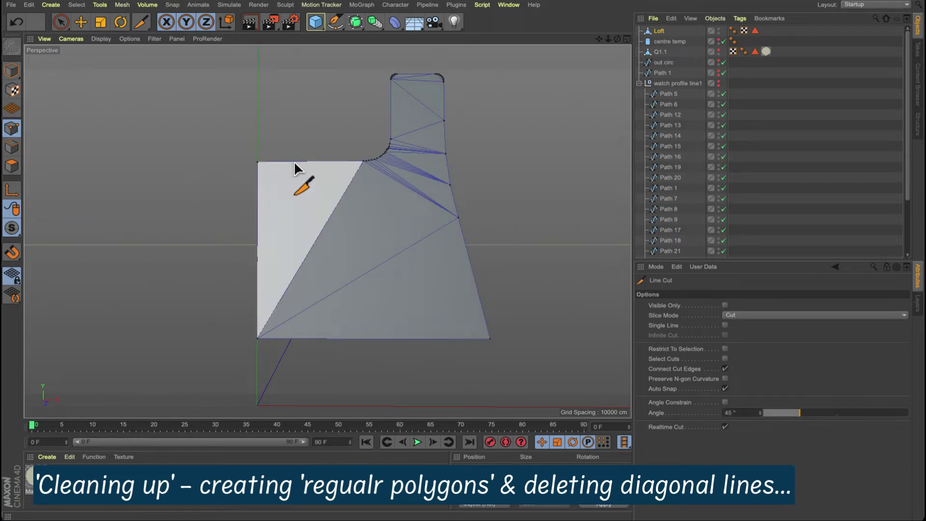
left_click_drag(295, 154, 295, 359)
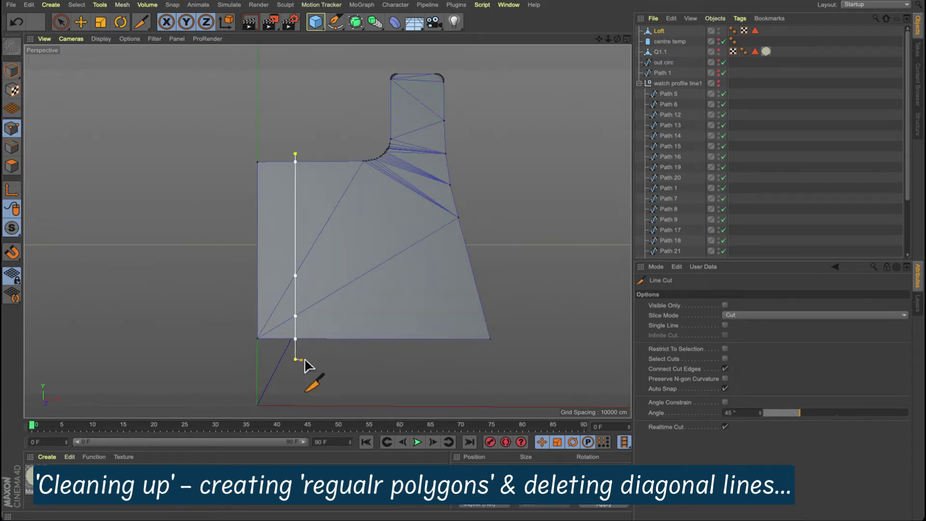
key("space")
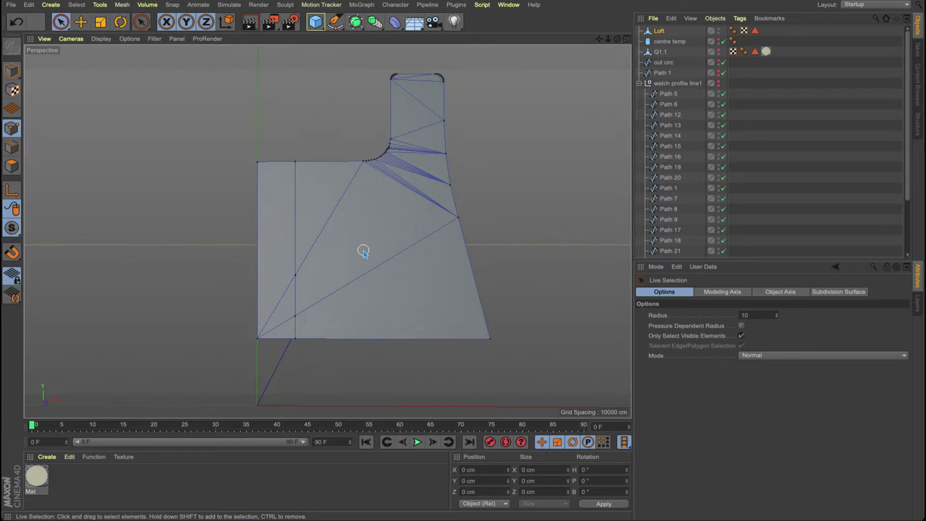
- In edge mode, select the diagonal edge running from the upper edge of the Loft's wide section to the inner vertical cut
left_click(12, 147)
left_click(327, 225)
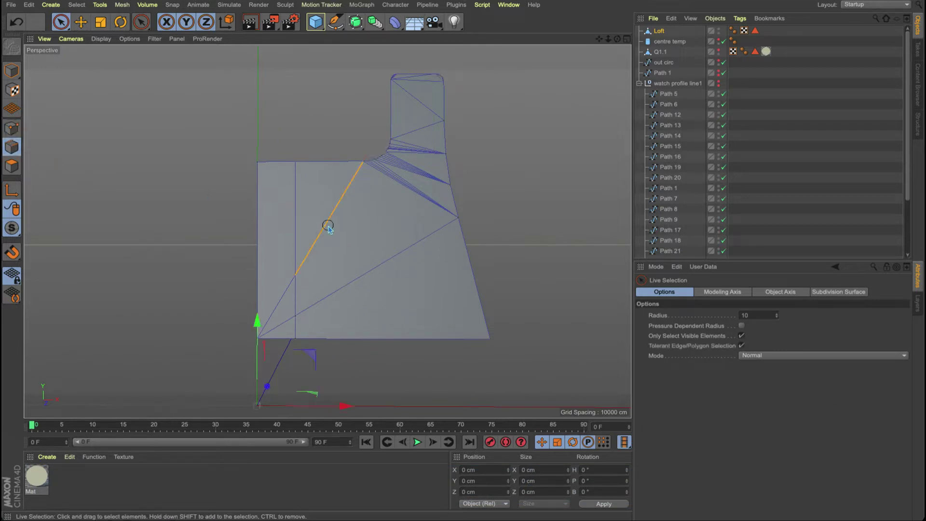
right_click(322, 241)
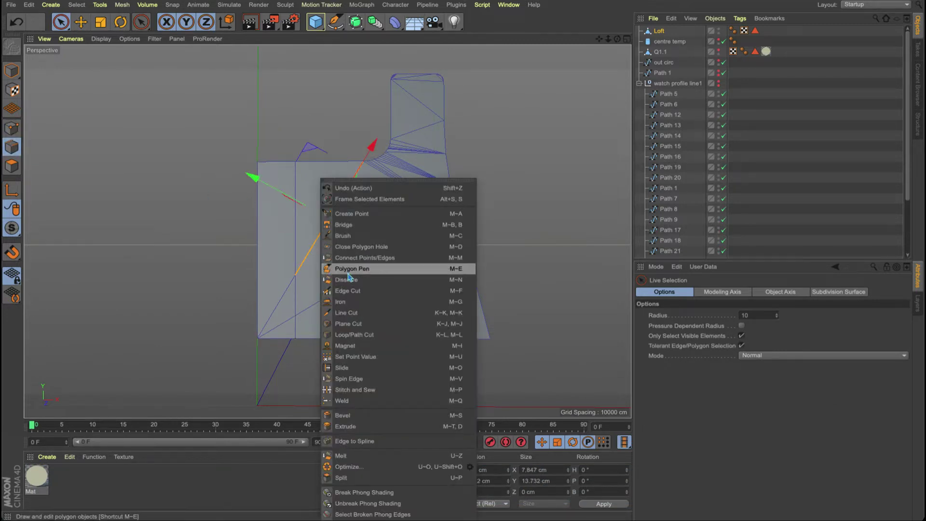
left_click(342, 266)
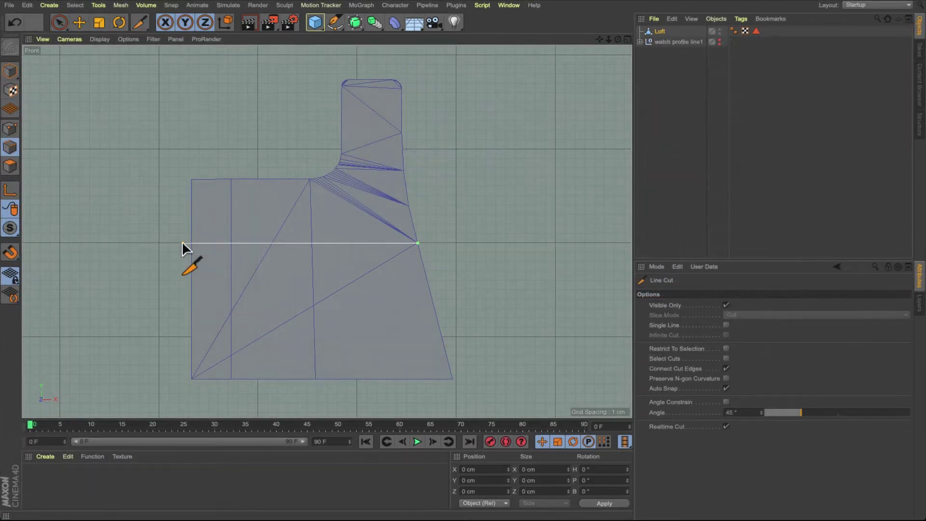
- Make a horizontal Line Cut across the wide section from the outer side's vertex to beyond the inner edge
left_click(189, 243)
key("space")
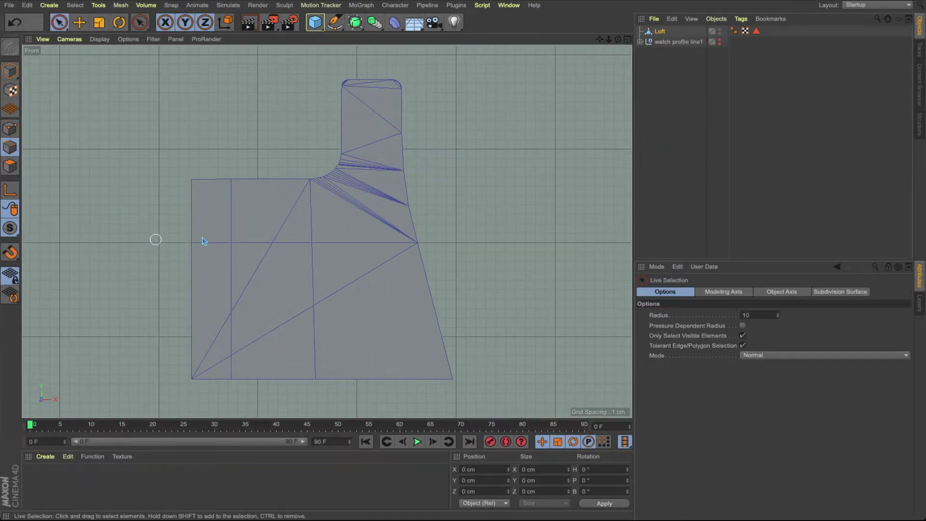
- Try to dissolve both long diagonals of the wide section, including their end segments at the lower inner corner
left_click(285, 216)
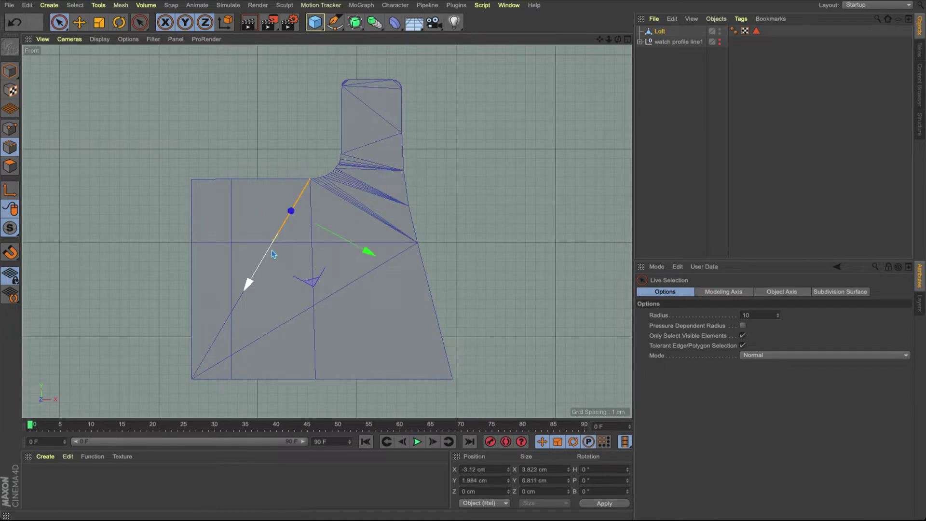
left_click(283, 323, "shift")
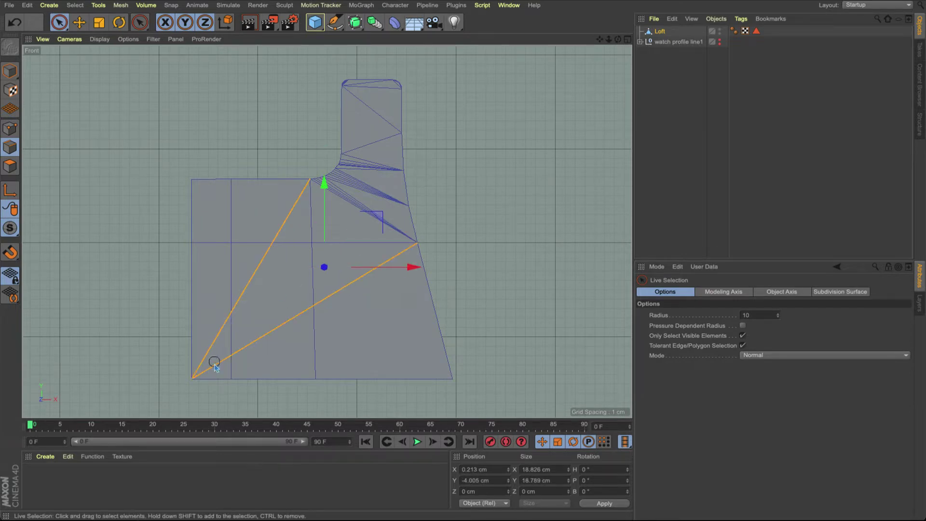
right_click(215, 367)
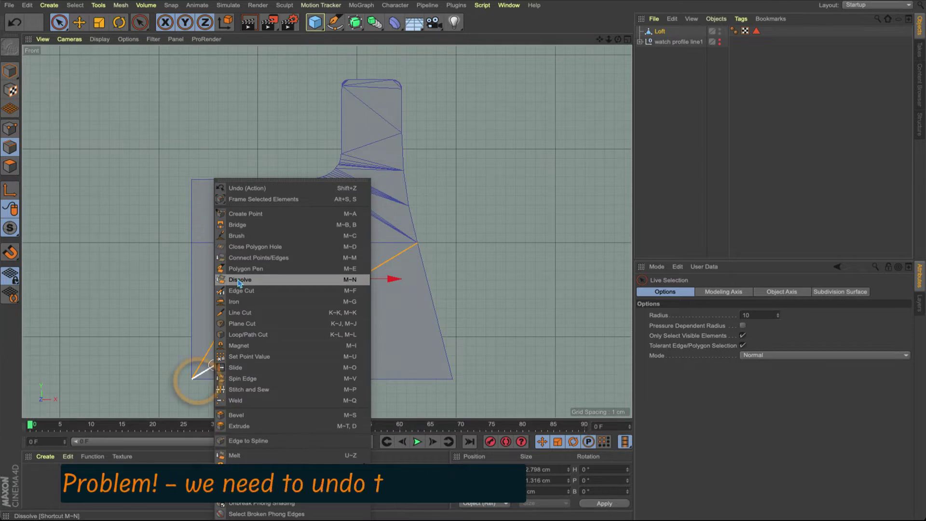
left_click(238, 280)
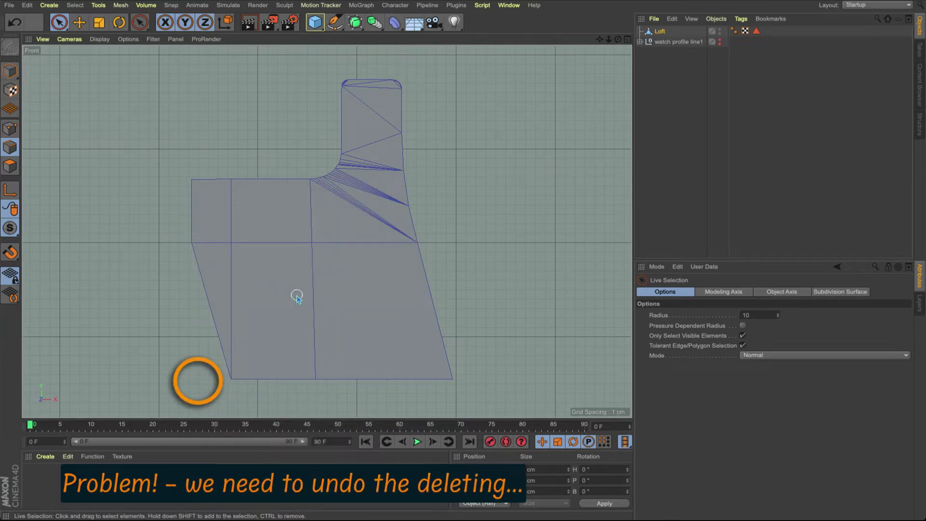
key("ctrl+z")
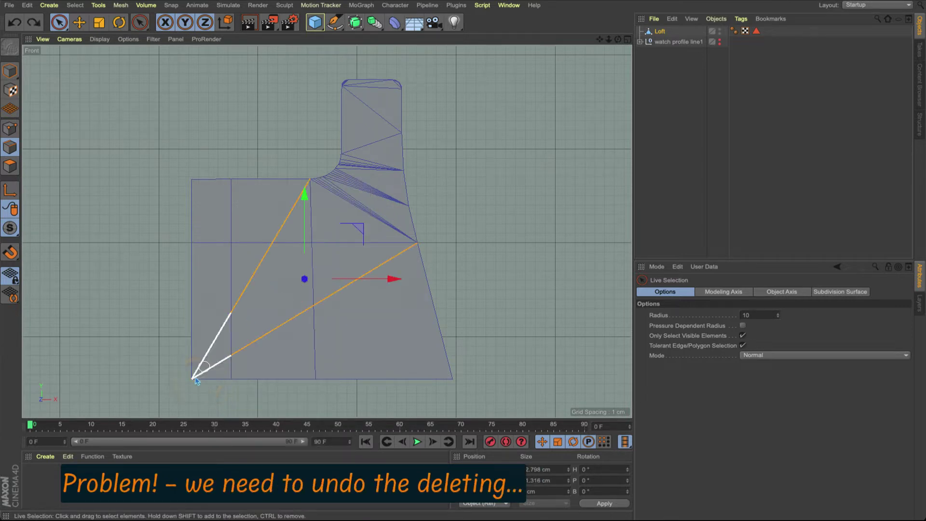
- Dissolve the diagonal edges of the wide section, keeping only the shallow short segment at the lower inner corner
left_click_drag(260, 337, 247, 276)
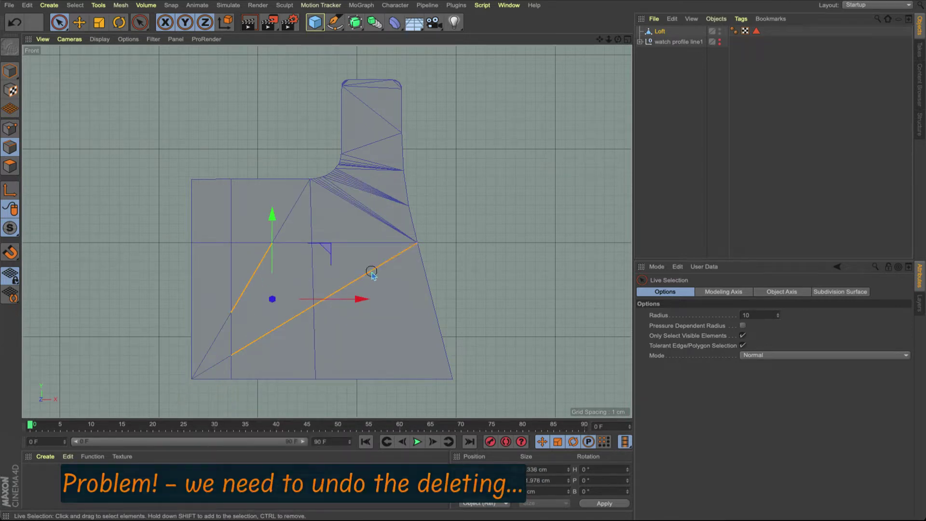
right_click(290, 208)
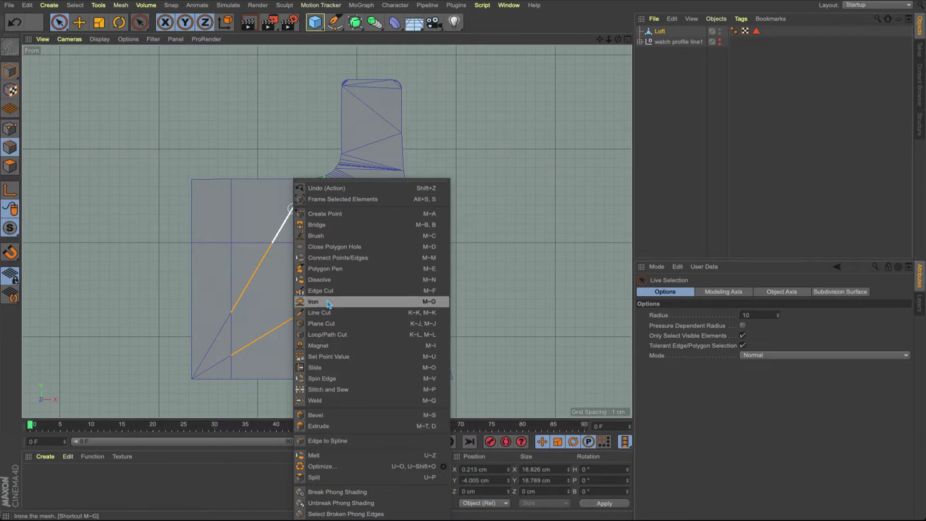
left_click(324, 280)
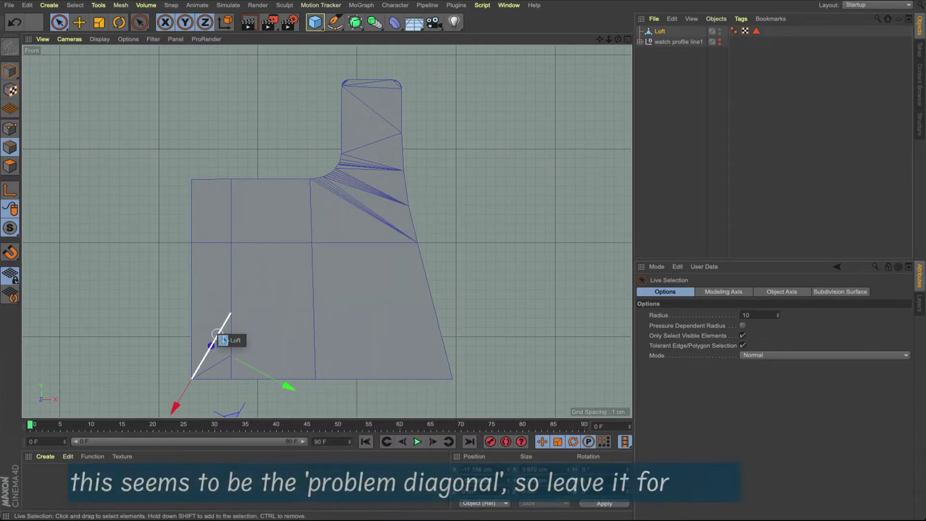
right_click(222, 338)
left_click(295, 279)
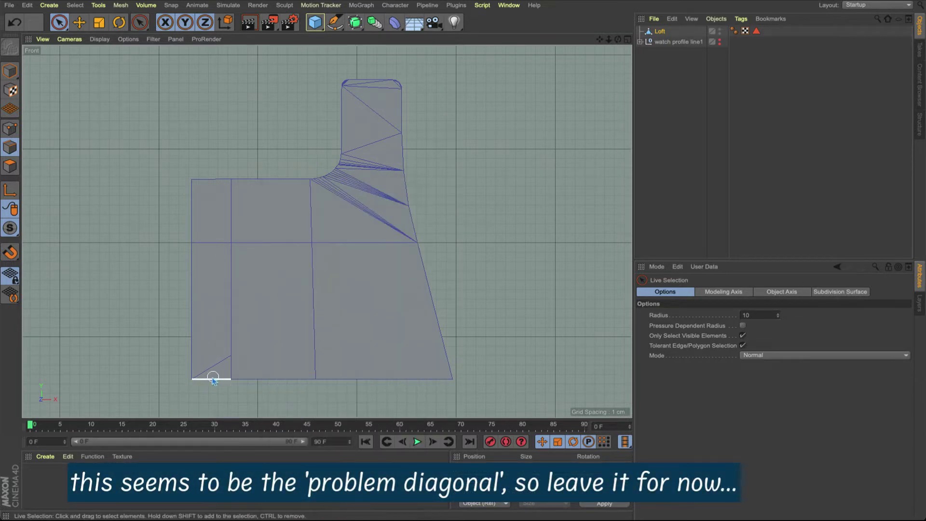
- In point mode, make a constrained horizontal Line Cut across the neck from the middle vertex on its outer side
scroll(374, 216, "up", 5)
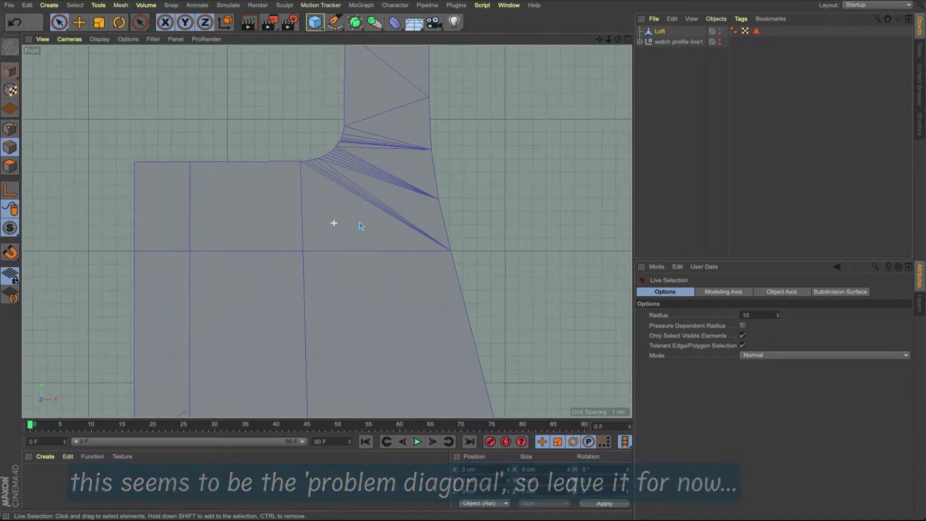
middle_click_drag(360, 222, 338, 350, "alt")
scroll(389, 216, "up", 1)
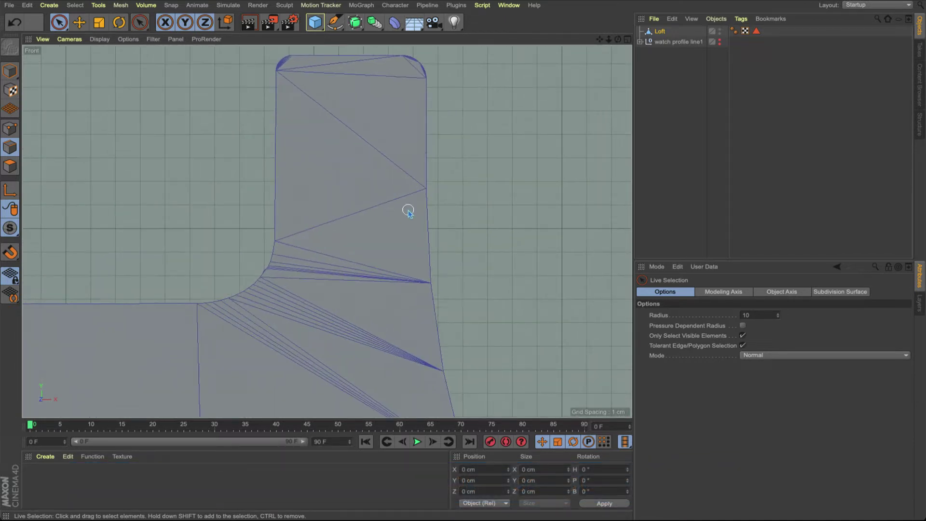
key("k")
key("k")
left_click(12, 127)
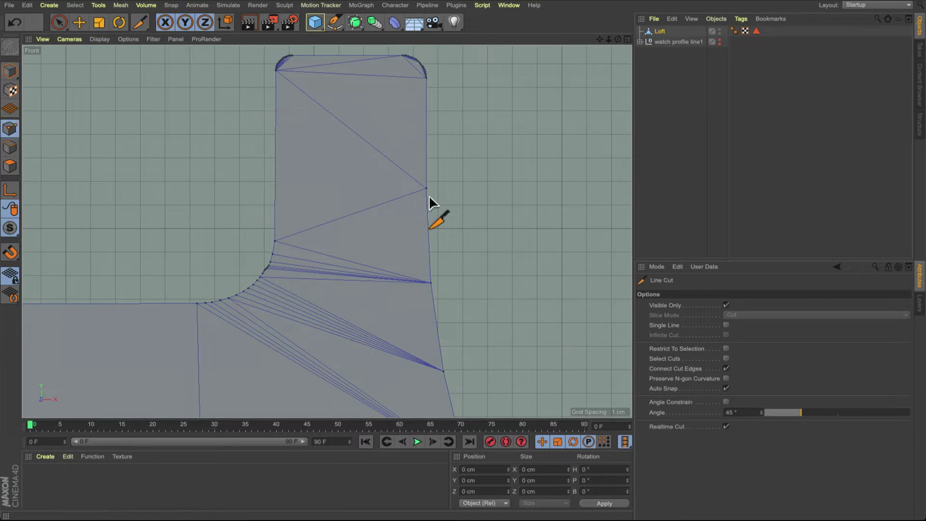
left_click(425, 188)
left_click(255, 187)
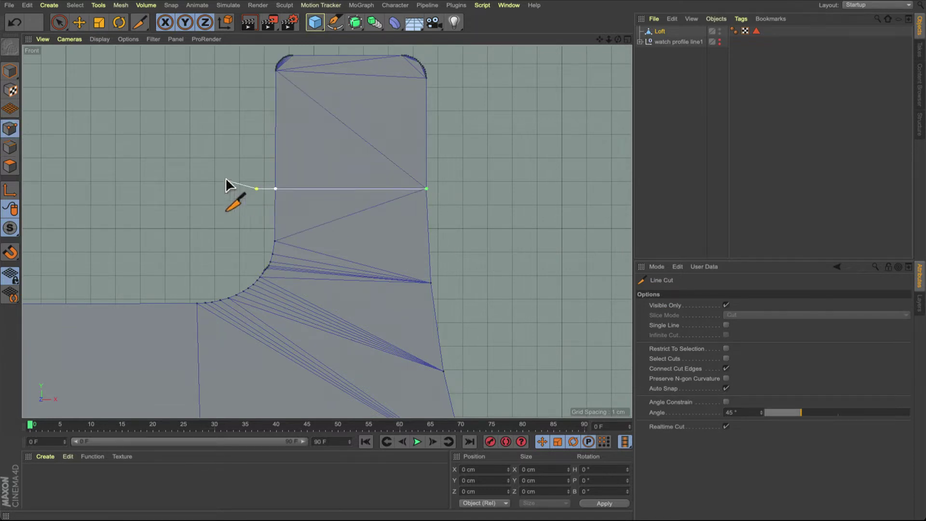
key("space")
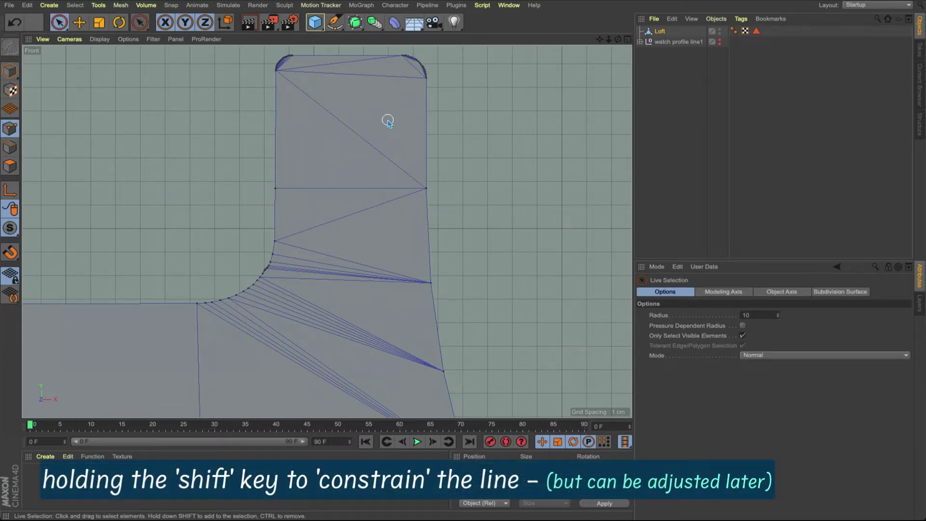
- In edge mode, dissolve the two diagonal edges directly above and below the neck's horizontal cut
scroll(388, 121, "down", 3)
middle_click_drag(372, 136, 367, 151, "alt")
right_click_drag(367, 151, 422, 148, "alt")
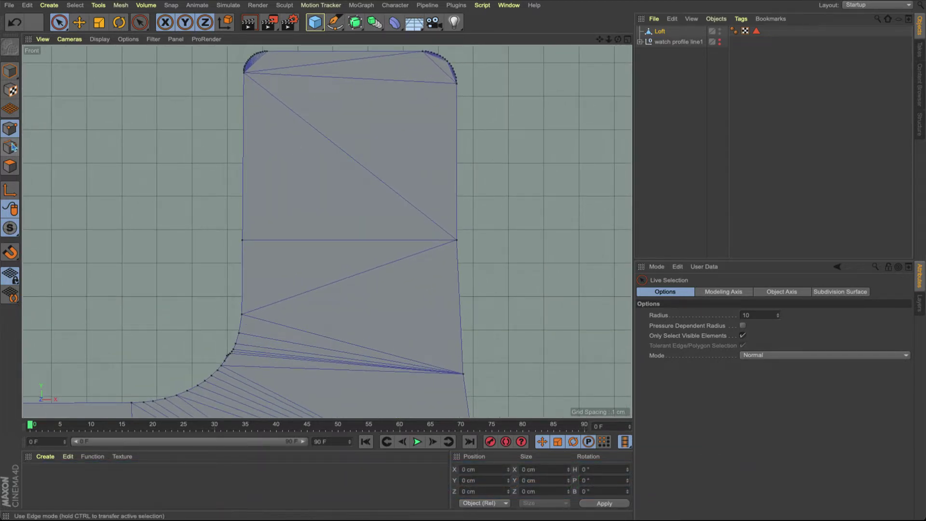
left_click(10, 147)
left_click(326, 143)
left_click(326, 143)
right_click(330, 282)
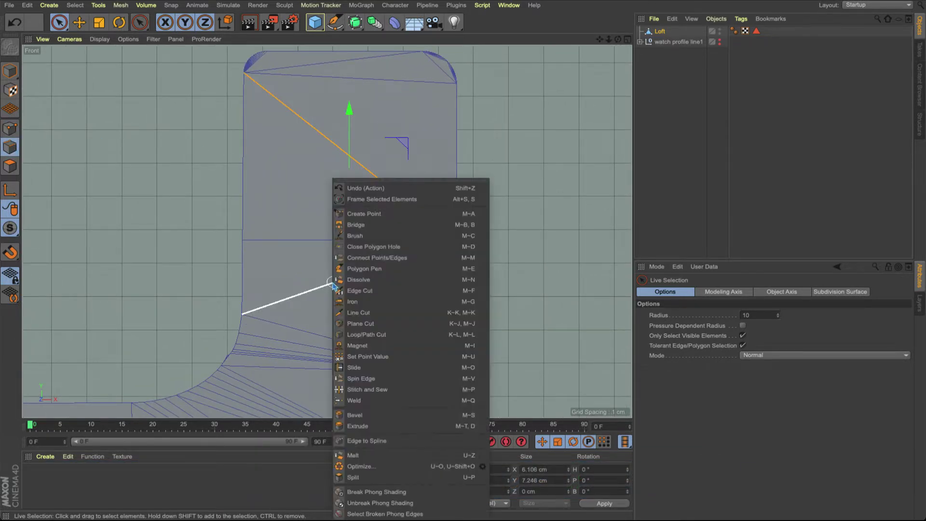
left_click(361, 279)
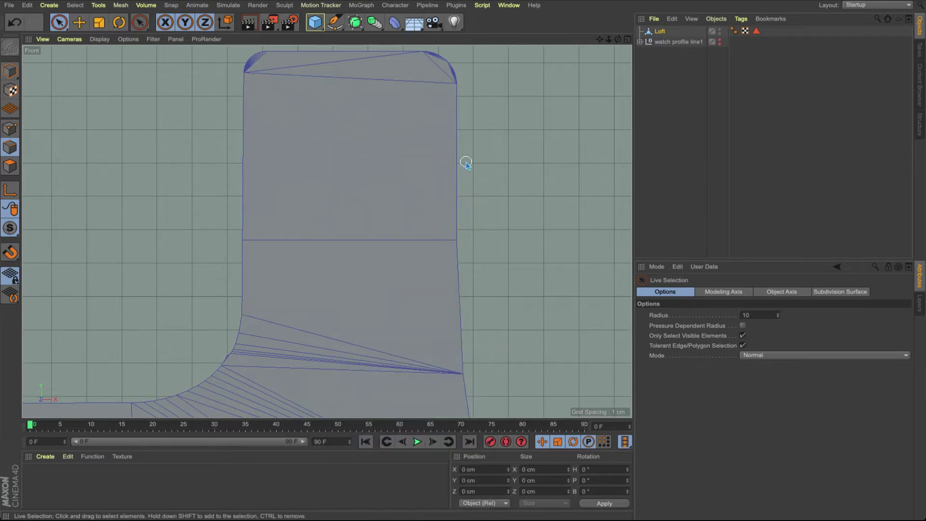
- Make two parallel horizontal Line Cuts across the neck's upper part, between the existing cut and the rounded top
key("k")
key("k")
left_click(455, 154)
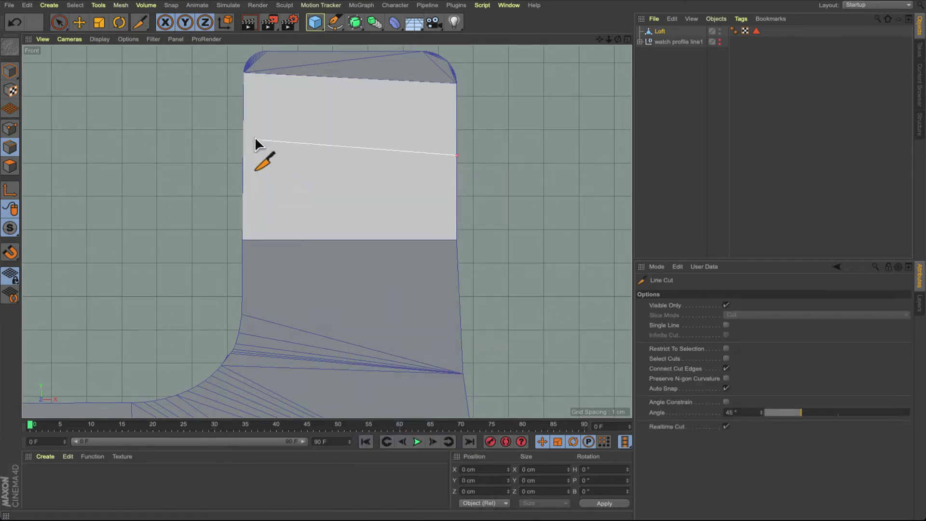
left_click(225, 154)
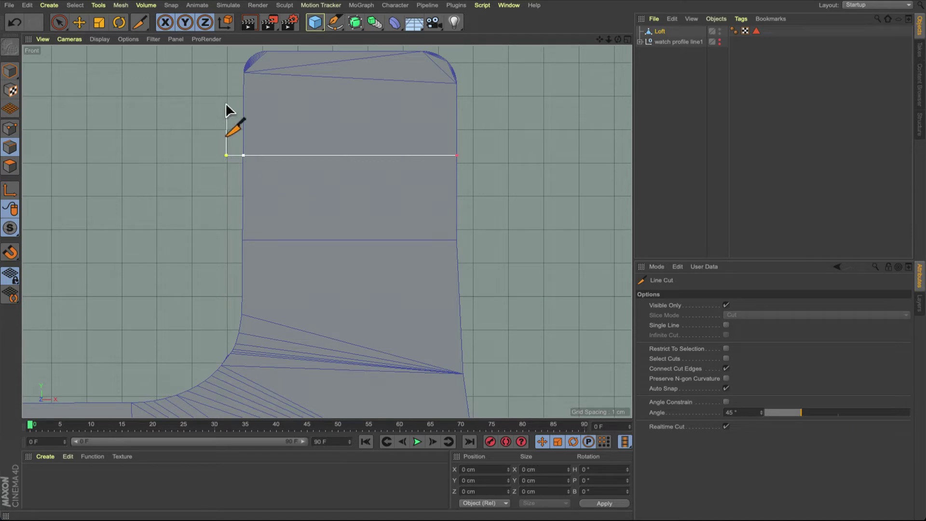
left_click(225, 104)
left_click(457, 104)
key("space")
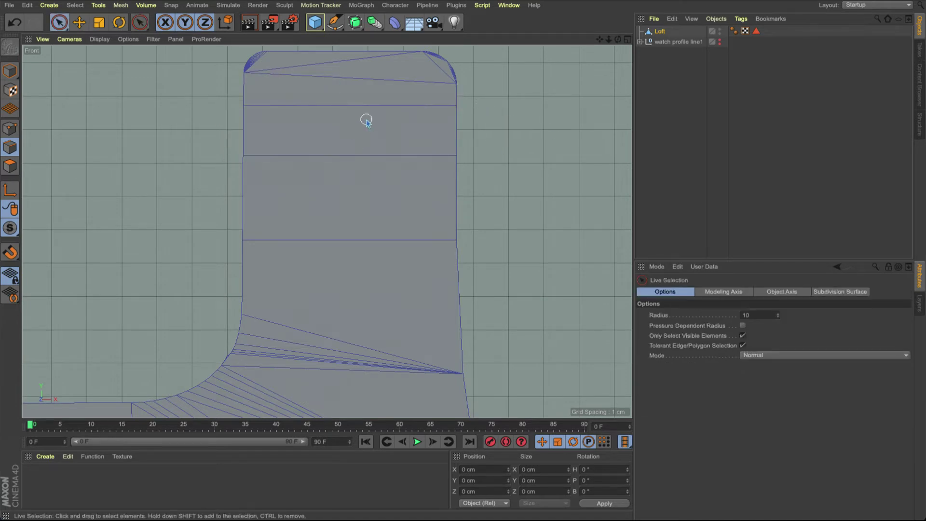
- Add a horizontal Line Cut across the neck midway between its two lowest horizontal edges
key("k")
key("k")
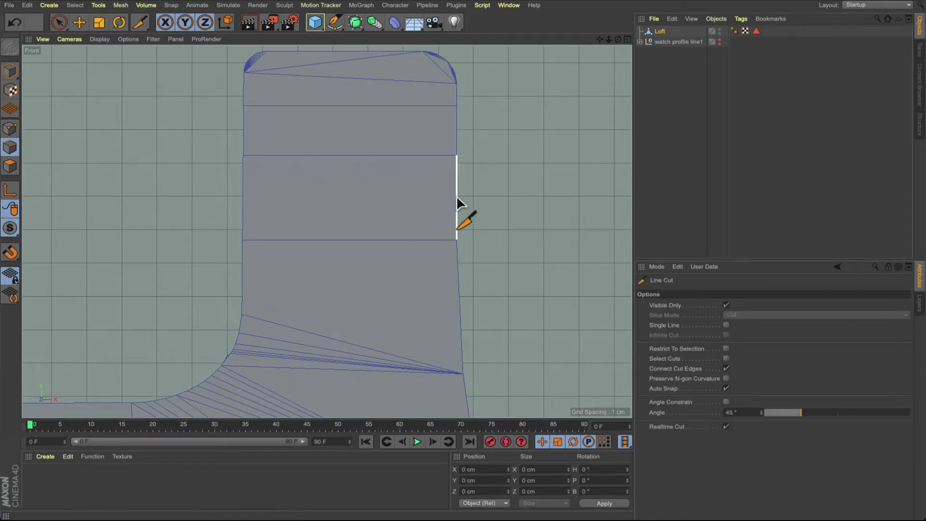
left_click(456, 198)
left_click(240, 198)
key("space")
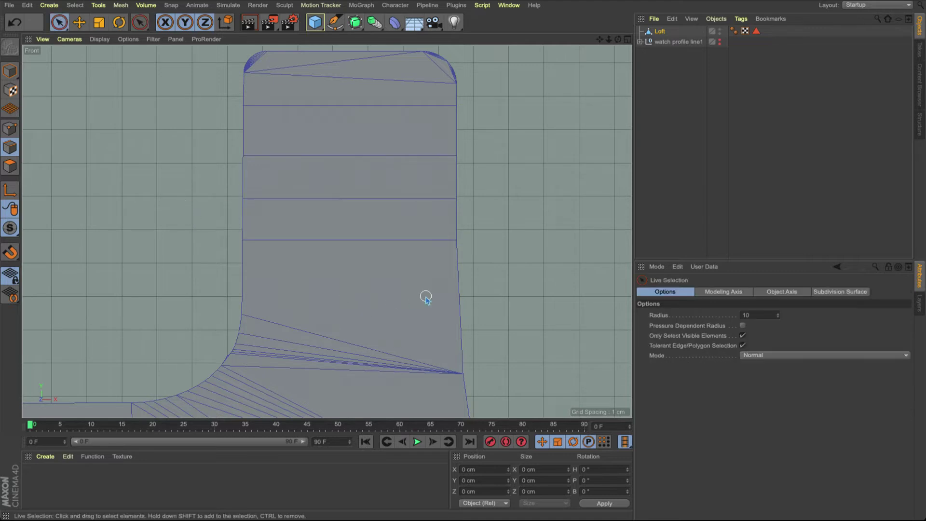
- Make a horizontal Line Cut from the vertex where the neck's inner curve begins to the outer side
key("k")
key("k")
left_click(242, 315)
key("space")
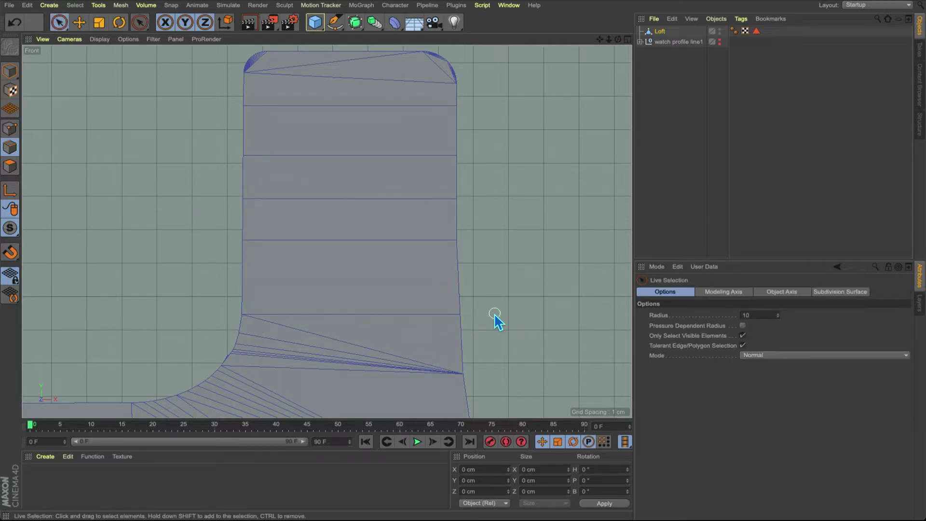
- Try to dissolve the two lower fans of edges running from the inner curve to the outer side
scroll(326, 232, "up", 8)
scroll(291, 114, "up", 3)
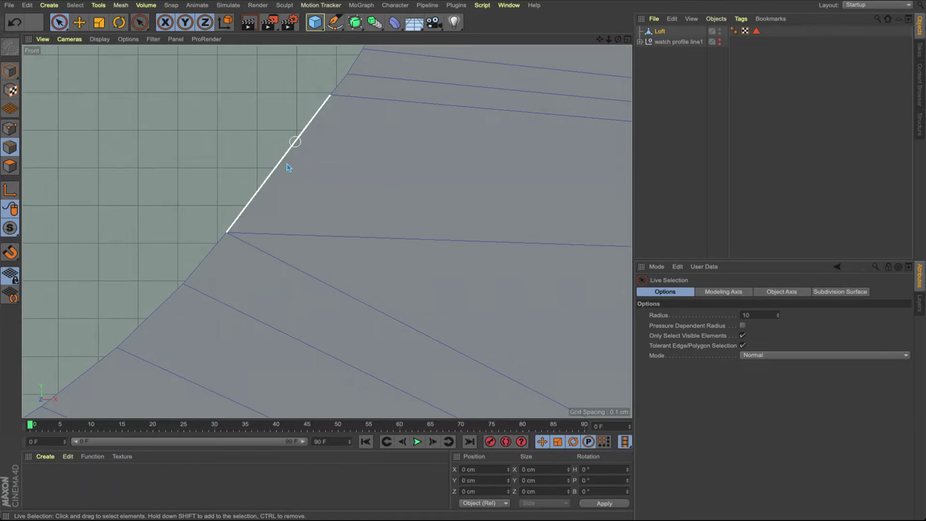
scroll(288, 168, "down", 10)
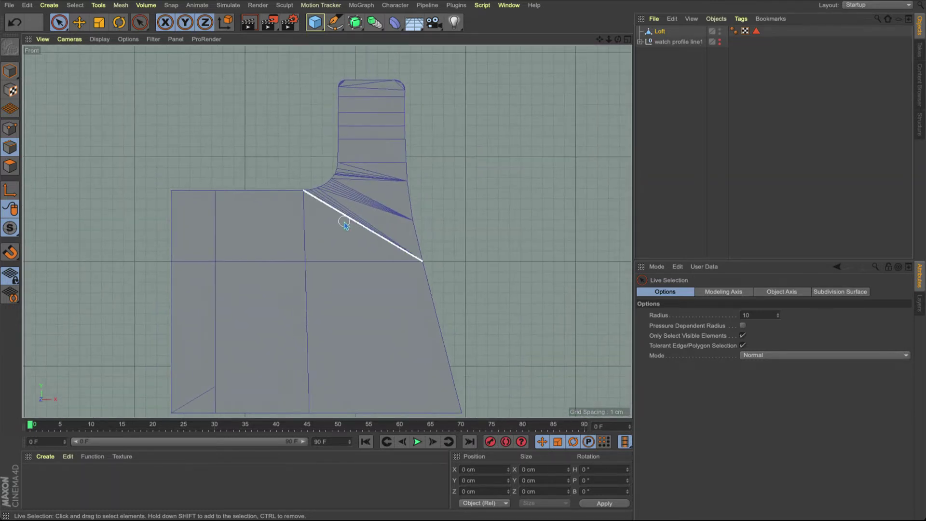
scroll(343, 223, "up", 4)
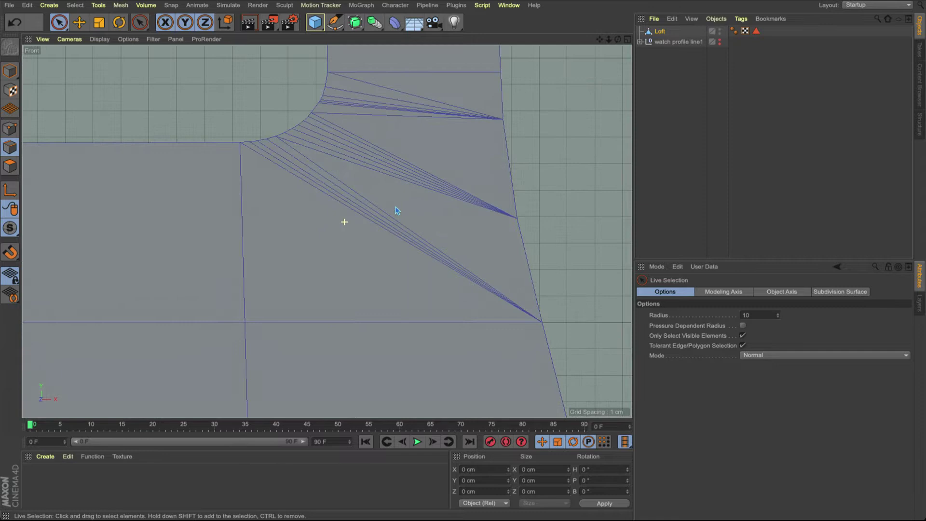
right_click(414, 159)
left_click(449, 256)
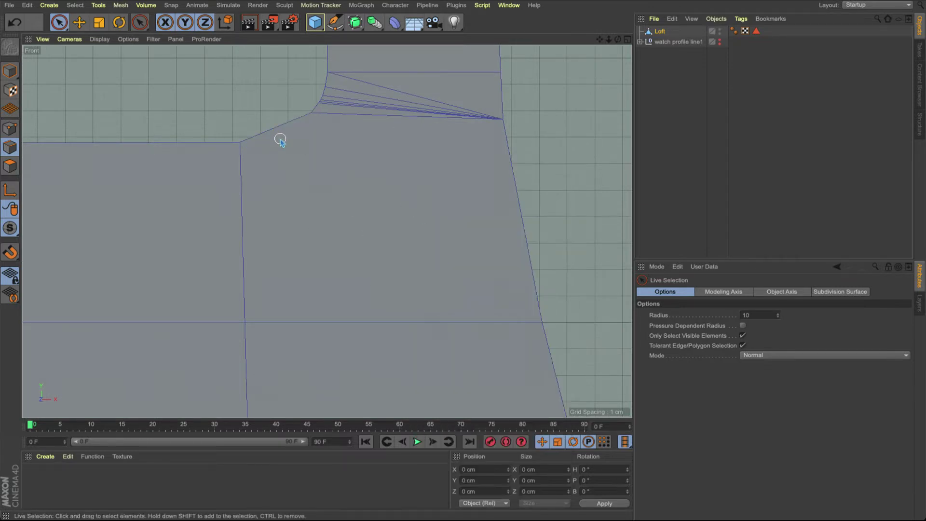
- Dissolve only the uppermost diagonal edge directly below the neck's lowest horizontal cut, keeping the two lower fans of edges
right_click_drag(283, 134, 312, 145, "alt")
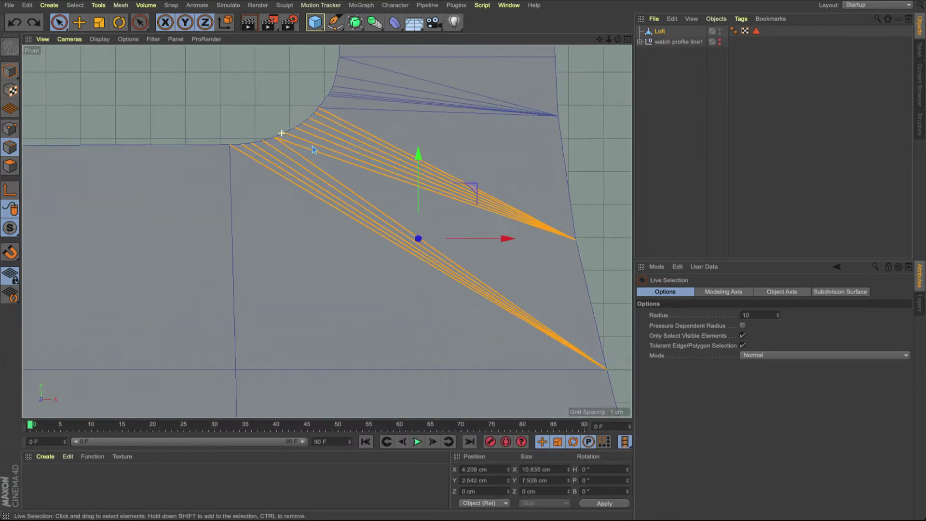
middle_click_drag(310, 145, 244, 270, "alt")
right_click_drag(303, 216, 348, 208, "alt")
left_click(354, 174)
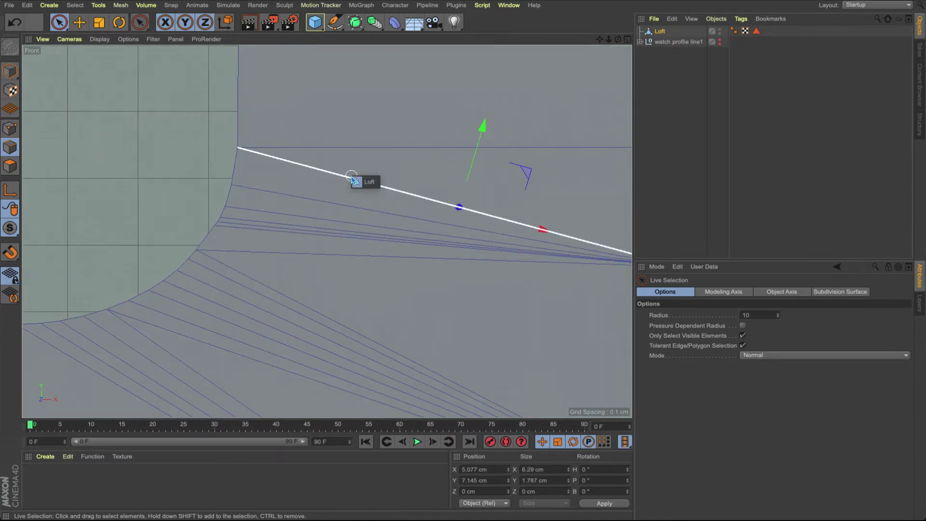
right_click(352, 178)
left_click(377, 279)
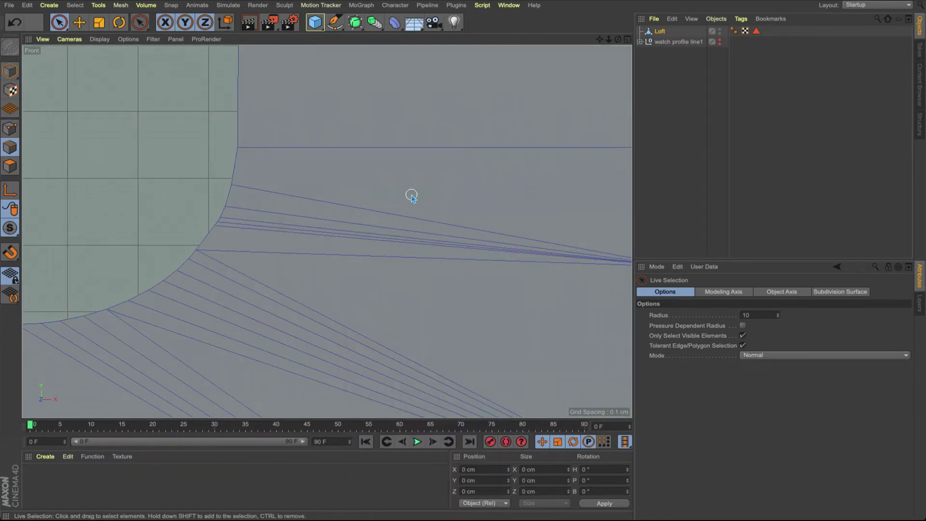
right_click_drag(412, 194, 341, 252, "alt")
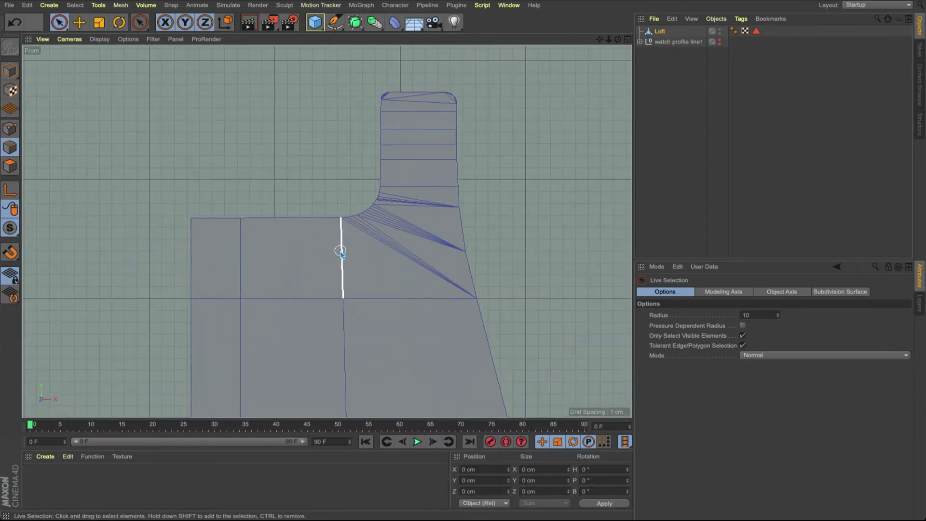
- Dissolve the long diagonal edge running across the neck between its two rounded top corners
middle_click_drag(341, 252, 280, 334, "alt")
right_click_drag(360, 178, 501, 173, "alt")
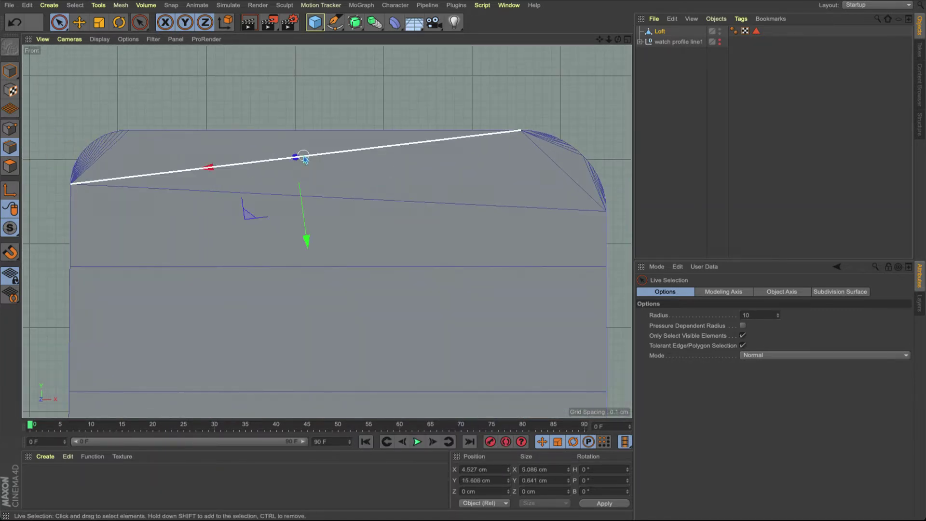
right_click(303, 157)
left_click(329, 257)
right_click_drag(367, 211, 82, 221, "alt")
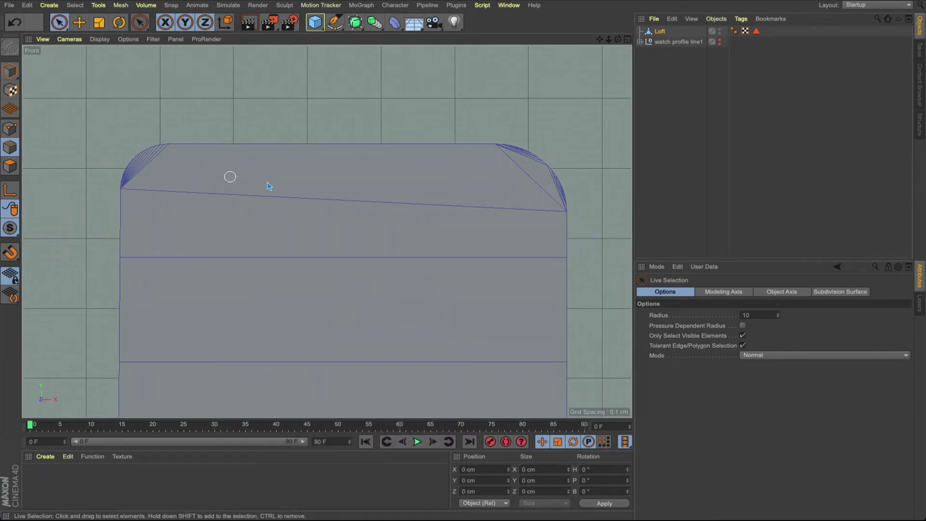
right_click_drag(268, 186, 225, 219, "alt")
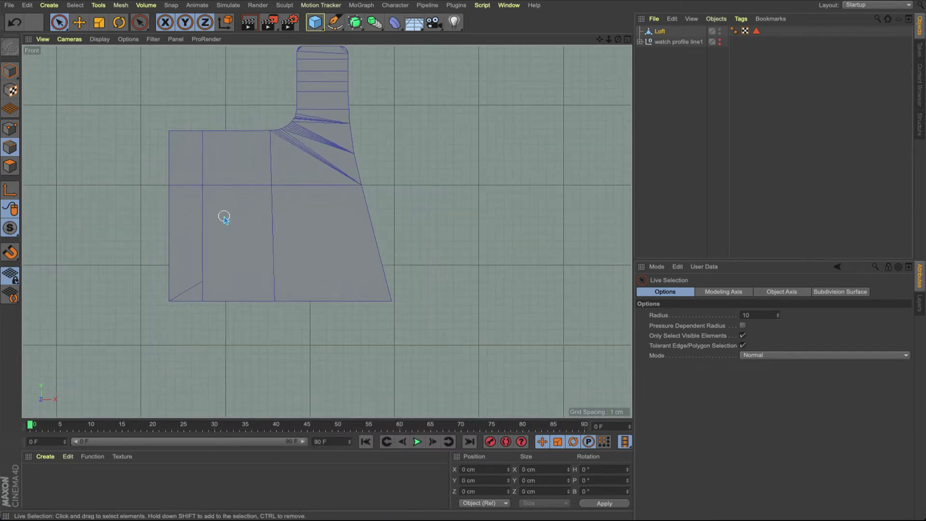
- Return to the perspective view and rename the Loft object as quarter
left_click(628, 39)
left_click(322, 39)
mouse_move(374, 112)
left_mouse_down("alt")
mouse_move(312, 130)
mouse_move(371, 129)
left_mouse_up("alt")
mouse_move(356, 152)
right_mouse_down("alt")
mouse_move(377, 154)
mouse_move(353, 166)
right_mouse_up("alt")
left_click(659, 31)
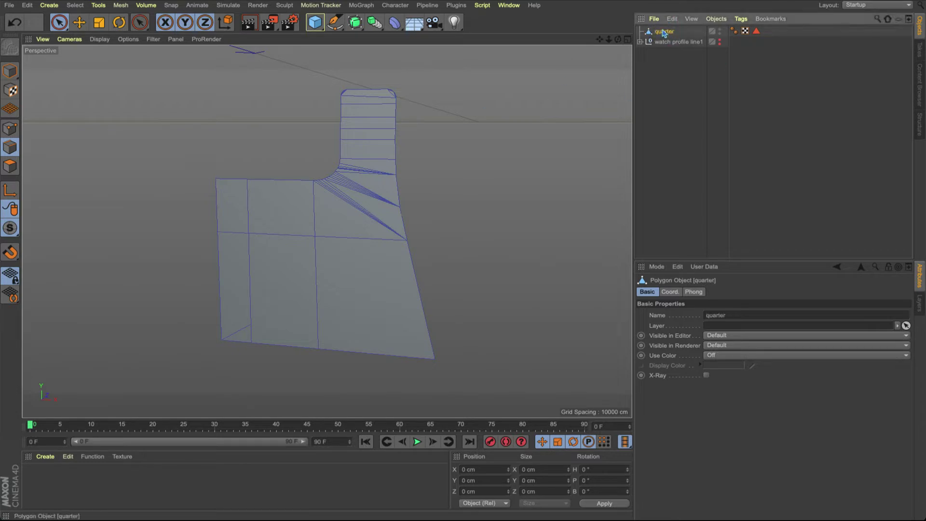
- Reverse the normals of all polygons of the quarter
left_click(11, 72)
left_click(12, 165)
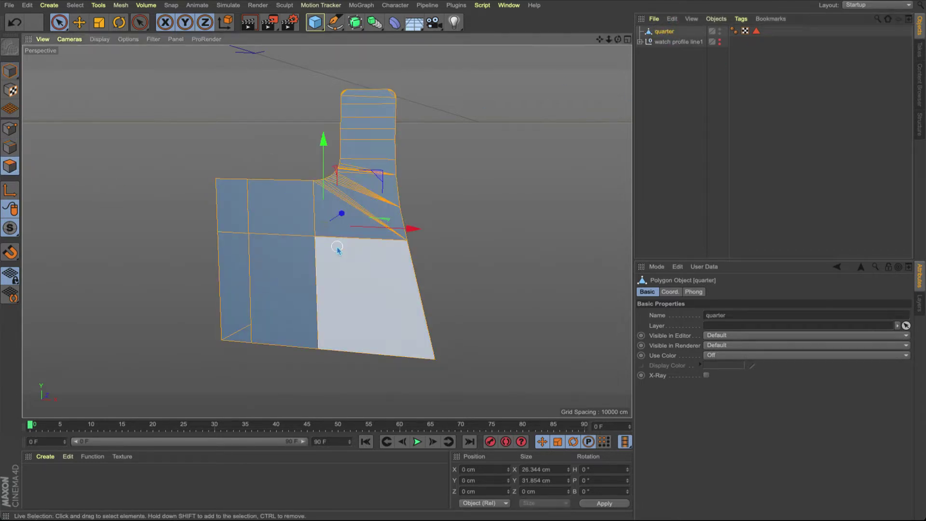
right_click(337, 250)
left_click(375, 375)
- Duplicate the quarter and offset the copy a short distance along Z as a parallel opposite face
left_click_drag(389, 225, 324, 215, "alt")
key("ctrl+c")
key("ctrl+v")
left_click_drag(394, 210, 412, 202)
mouse_move(387, 213)
left_mouse_down("alt")
mouse_move(280, 227)
mouse_move(402, 223)
left_mouse_up("alt")
right_click_drag(401, 223, 423, 220, "alt")
middle_click_drag(422, 220, 398, 171, "alt")
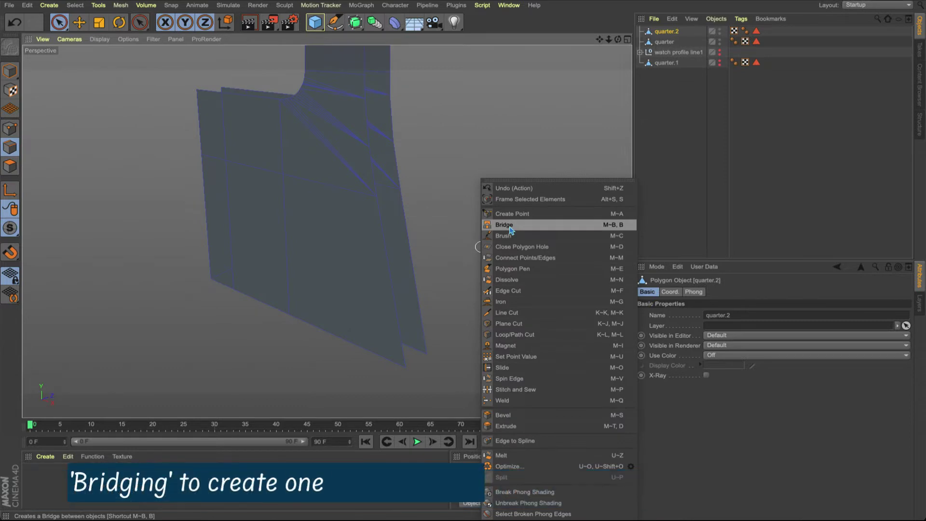
- Bridge the matching outer edges of the two faces along the slanted side, from the bottom up towards the neck
left_click(509, 228)
left_click_drag(385, 242, 407, 235)
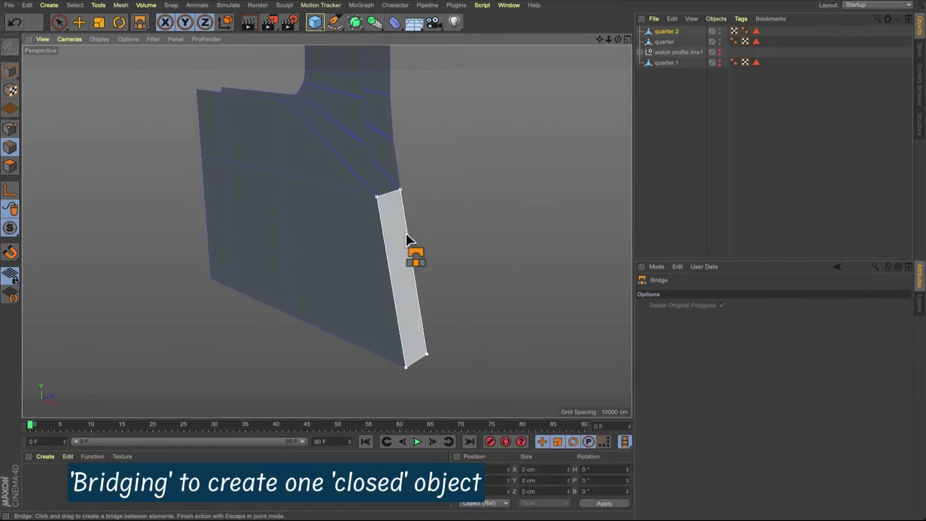
left_click_drag(326, 230, 384, 219, "alt")
middle_click_drag(384, 219, 384, 344, "alt")
right_click_drag(384, 314, 425, 311, "alt")
left_click_drag(425, 311, 388, 311, "alt")
left_click_drag(387, 311, 475, 308)
middle_click_drag(424, 188, 417, 274, "alt")
left_click_drag(364, 288, 466, 260)
- Bridge the matching edges along the neck's outer side up towards its rounded top corner
middle_click_drag(463, 263, 456, 341, "alt")
left_click_drag(359, 349, 386, 317, "alt")
middle_click_drag(457, 319, 422, 349, "alt")
left_click_drag(380, 295, 454, 285)
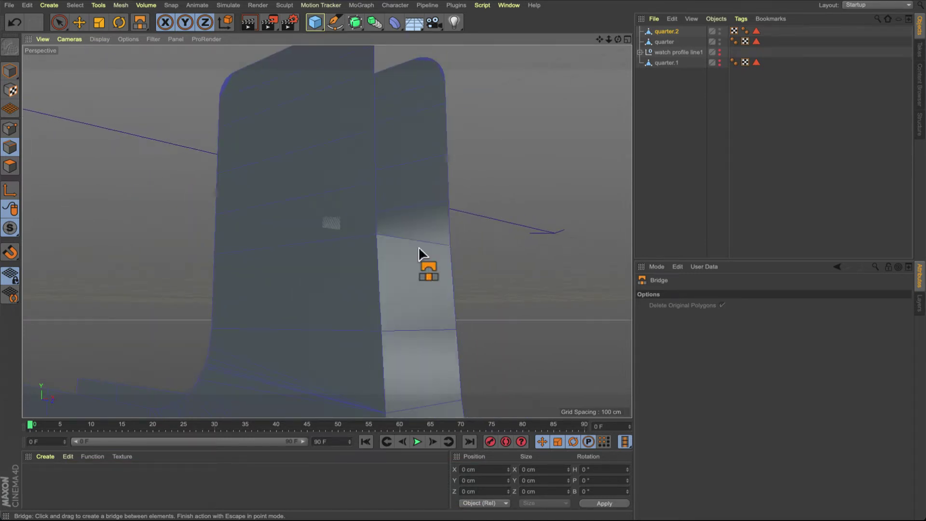
left_click_drag(376, 202, 454, 210)
left_click_drag(449, 169, 450, 166)
left_click_drag(375, 104, 456, 123)
- Bridge the two flat top edges of the neck
middle_click_drag(453, 126, 441, 232, "alt")
left_click_drag(393, 211, 422, 304, "alt")
left_click_drag(358, 181, 394, 103)
- Bridge the matching edges down the neck's inner side, from the rounded top corner to the start of the inner curve
left_click_drag(383, 290, 407, 220, "alt")
left_click_drag(326, 231, 374, 222, "alt")
middle_click_drag(308, 222, 376, 182, "alt")
left_click_drag(365, 158, 295, 139)
left_click_drag(363, 215, 304, 200)
left_click_drag(291, 232, 295, 233)
left_click_drag(359, 285, 359, 307)
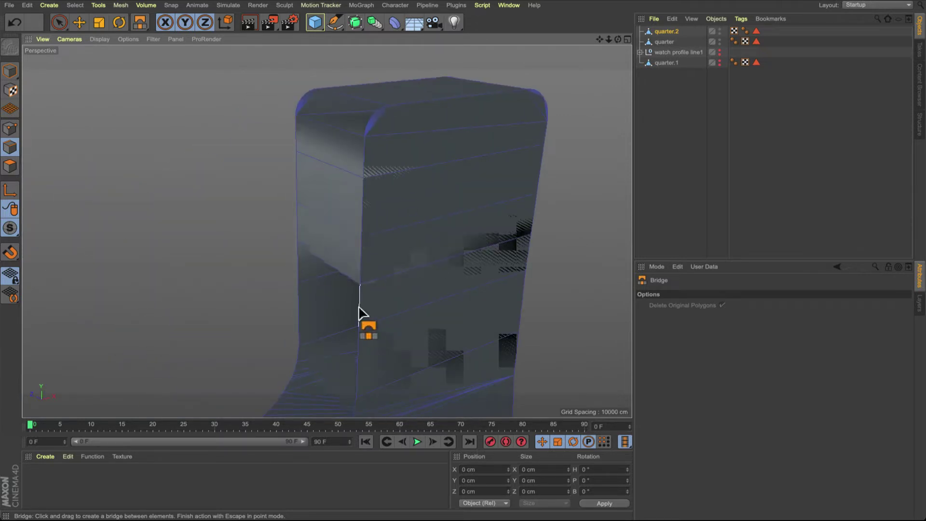
middle_click_drag(358, 356, 387, 217, "alt")
left_click_drag(346, 256, 362, 243, "alt")
right_click_drag(363, 243, 398, 246, "alt")
left_click_drag(423, 226, 307, 198)
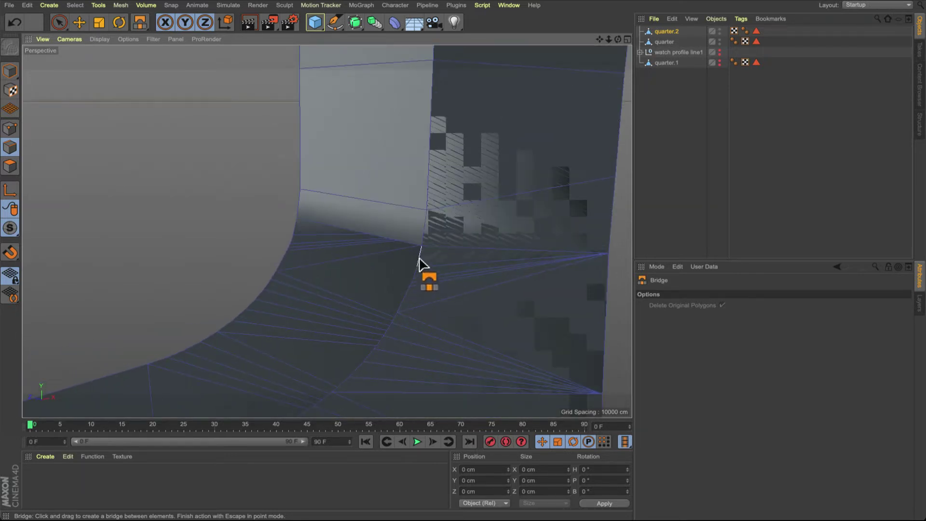
- Bridge the short matching edges at the lower end of the inner curve, next to the body's flat shelf
middle_click_drag(387, 319, 349, 186, "alt")
left_click_drag(349, 187, 314, 195, "alt")
right_click_drag(250, 118, 227, 147, "alt")
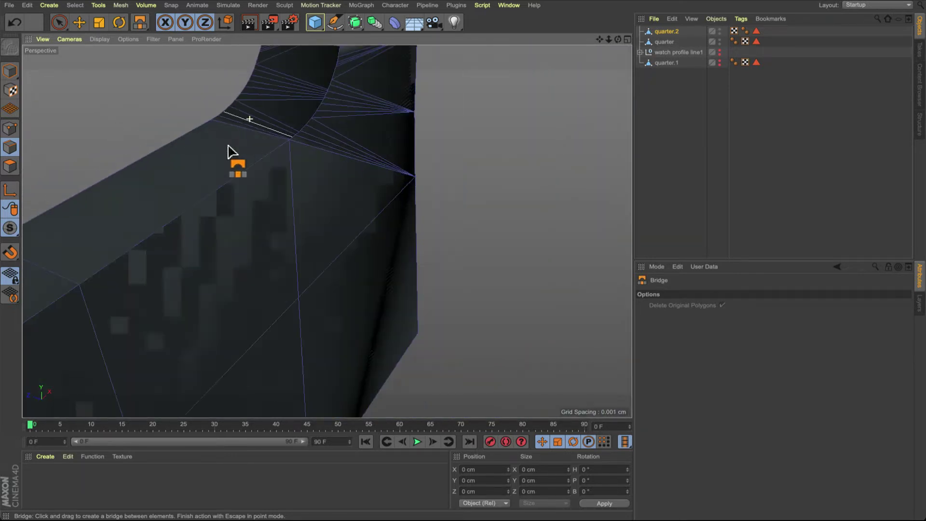
middle_click_drag(227, 147, 326, 174, "alt")
right_click_drag(327, 174, 380, 168, "alt")
left_click_drag(348, 238, 358, 191)
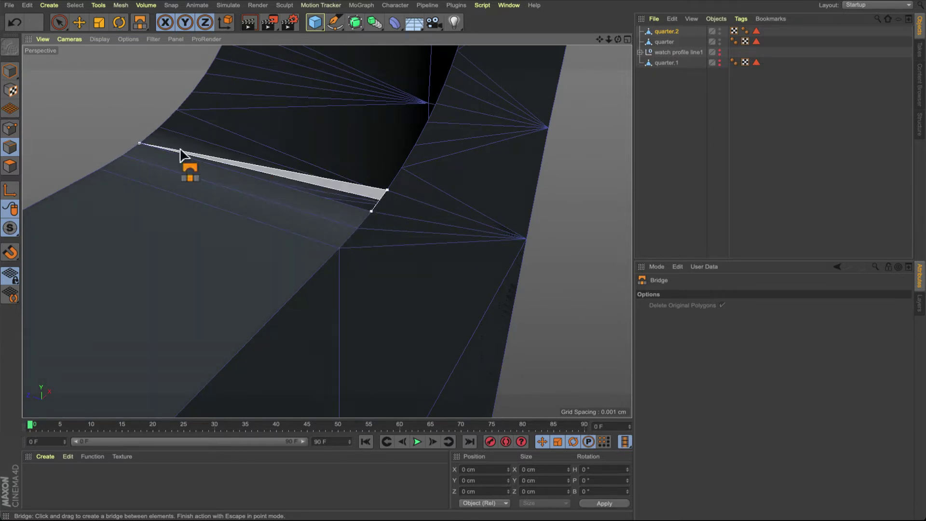
left_click_drag(181, 150, 153, 136)
- Bridge matching edge segments along the middle and upper parts of the inner curve between the two faces
left_click_drag(395, 184, 356, 170, "alt")
left_click_drag(194, 140, 193, 139)
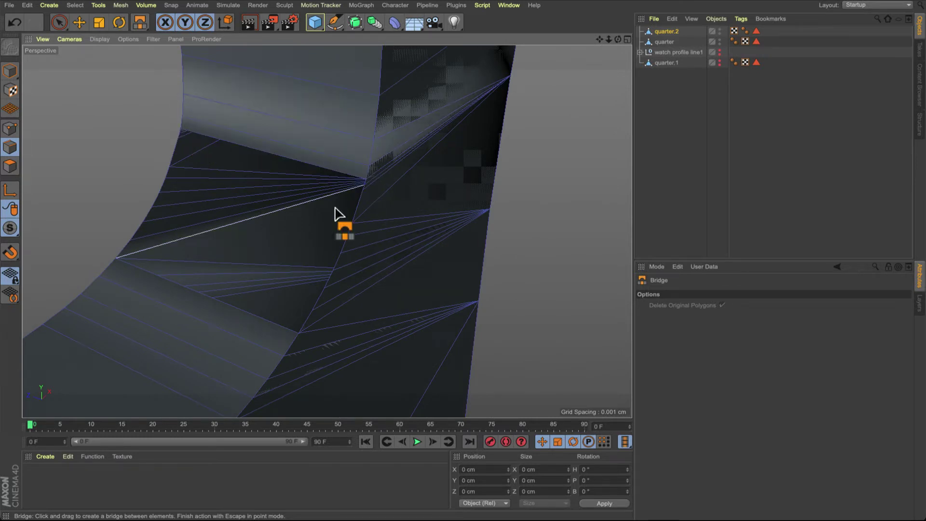
left_click_drag(334, 207, 363, 187, "alt")
left_click_drag(391, 145, 196, 112)
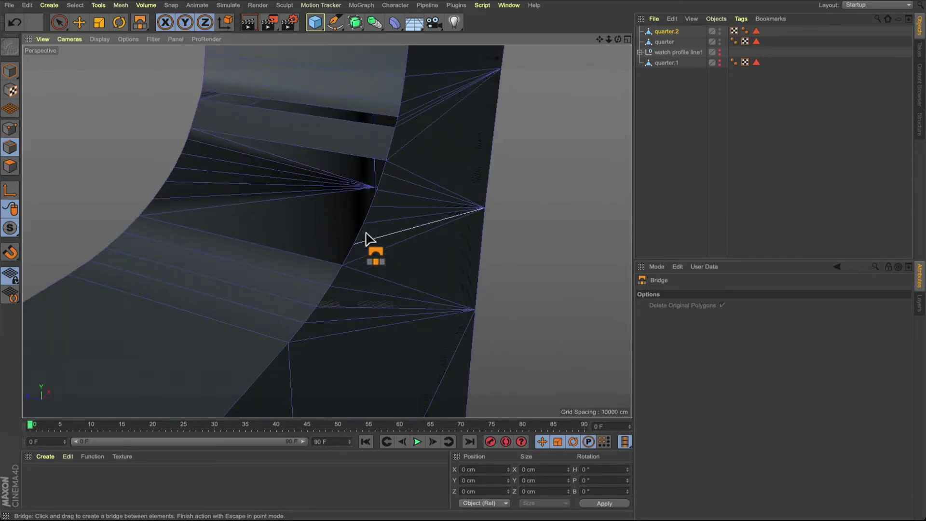
mouse_move(365, 238)
left_mouse_down()
mouse_move(169, 192)
mouse_move(172, 174)
left_mouse_up()
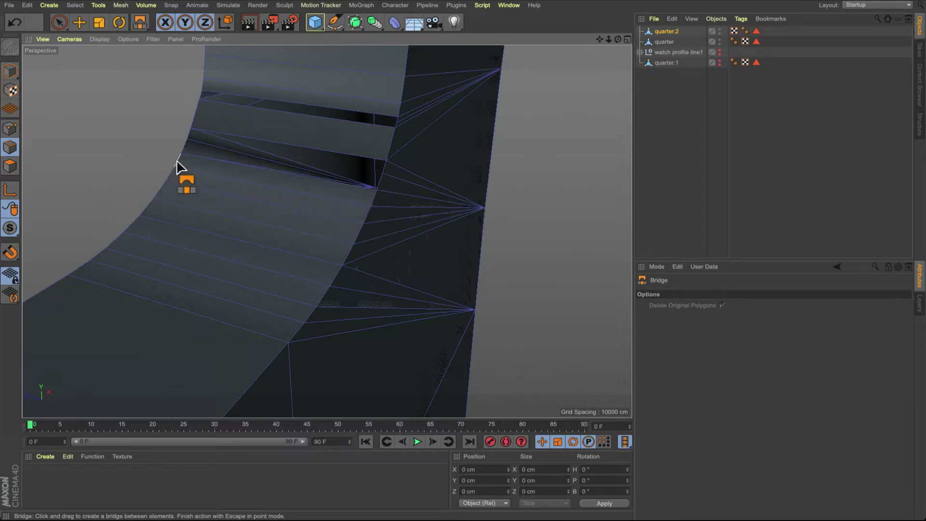
- Fill the remaining gaps in the inner curve and the neck's rounded top corner with Close Polygon Hole
right_click(350, 176)
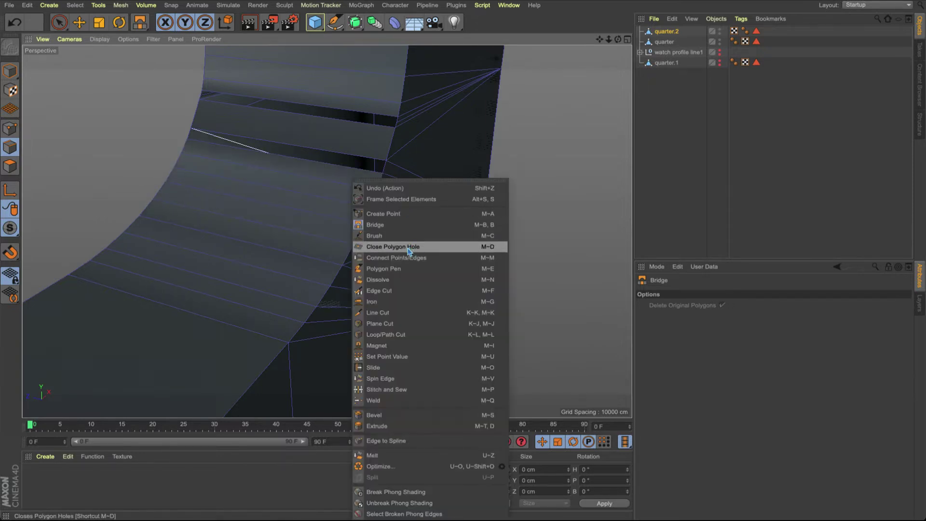
left_click(392, 242)
left_click(369, 163)
left_click(373, 127)
right_click_drag(373, 126, 353, 366, "alt")
left_click_drag(354, 366, 345, 193, "alt")
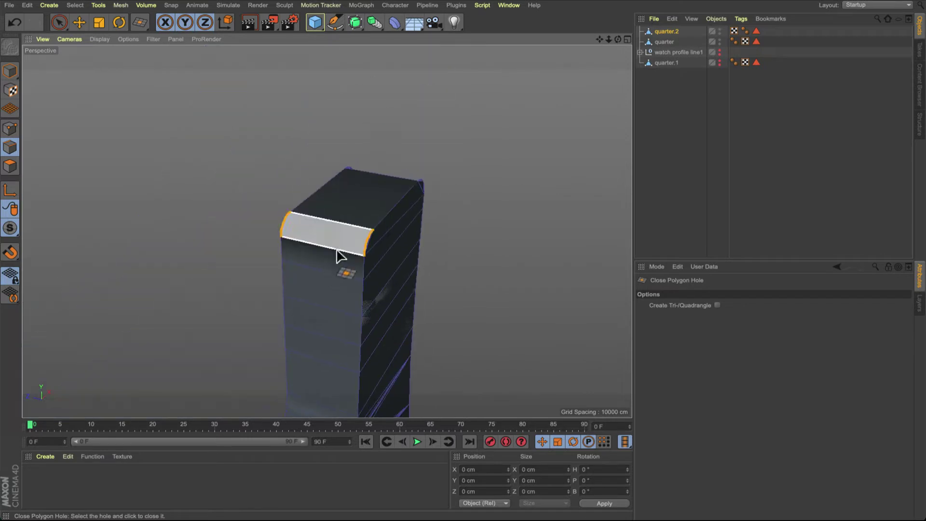
left_click(336, 250)
- Bridge the open edges at the shelf's far end and the upper part of the body's vertical side
left_click_drag(336, 250, 410, 218, "alt")
right_click_drag(410, 218, 387, 223, "alt")
left_click_drag(386, 223, 395, 115, "alt")
right_click_drag(395, 115, 490, 106, "alt")
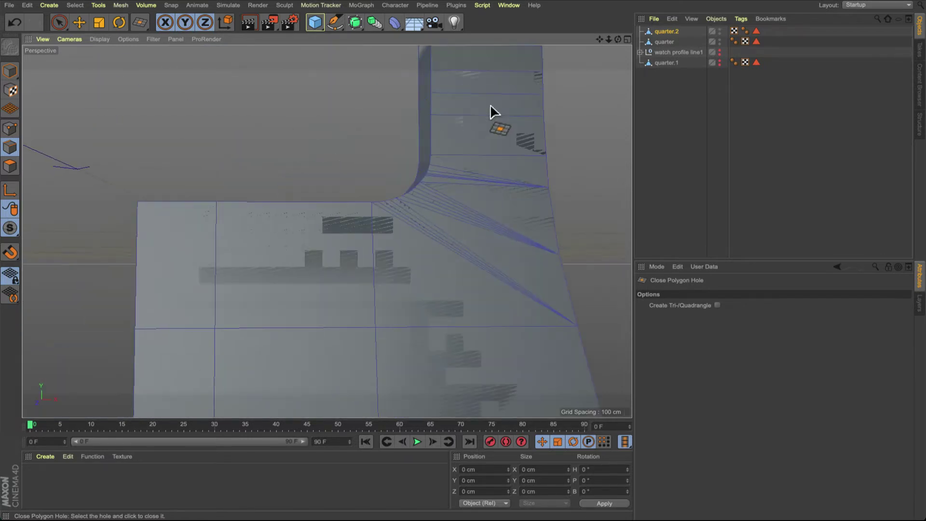
left_click_drag(490, 105, 385, 283, "alt")
right_click_drag(295, 185, 325, 179, "alt")
key("space")
right_click(325, 179)
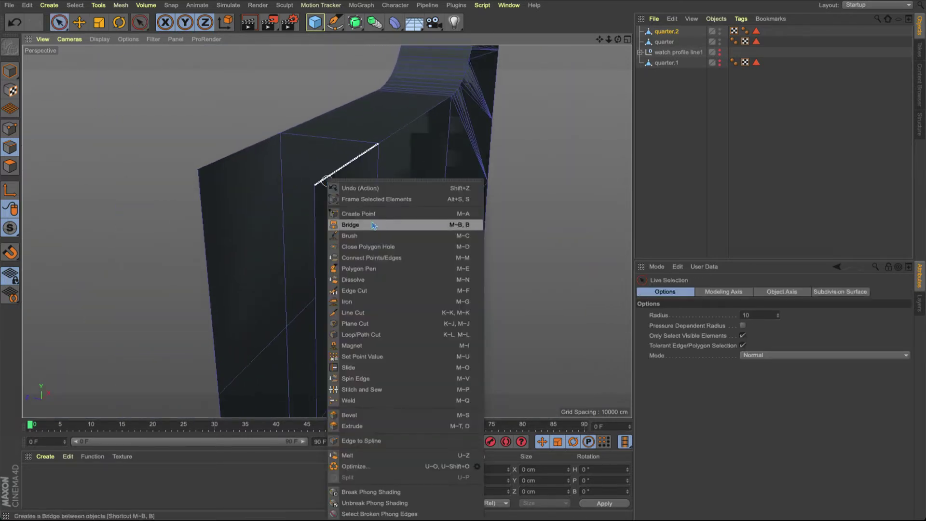
left_click(349, 222)
left_click_drag(314, 213, 463, 100)
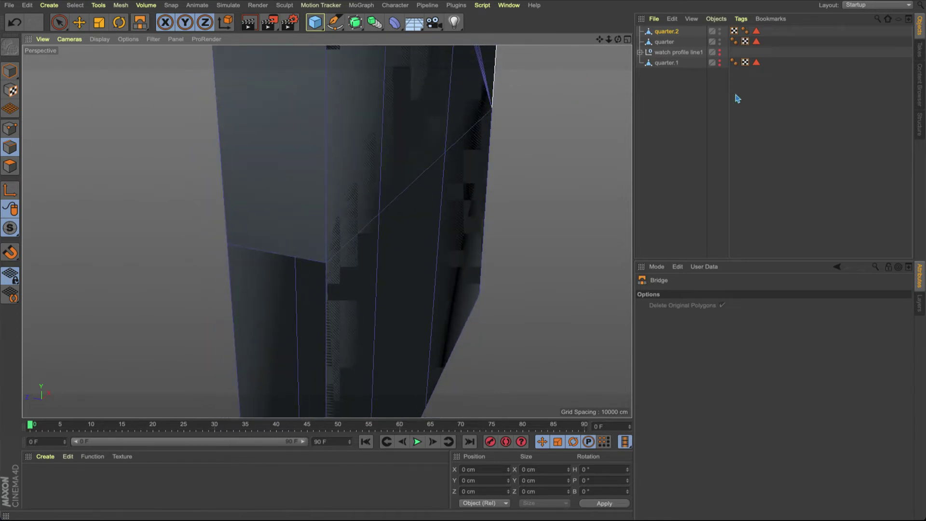
- Hide the original quarter and bridge the lower vertical side and bottom edges of quarter.2
double_click(720, 40, "alt")
left_click(662, 34)
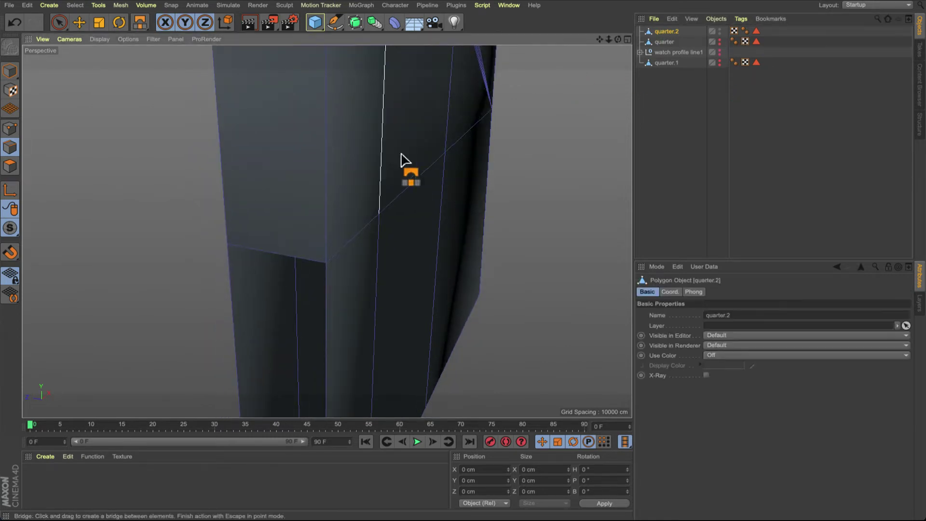
right_click_drag(401, 155, 372, 254, "alt")
left_click_drag(371, 253, 339, 251, "alt")
middle_click_drag(355, 302, 351, 224, "alt")
left_click_drag(345, 229, 322, 246)
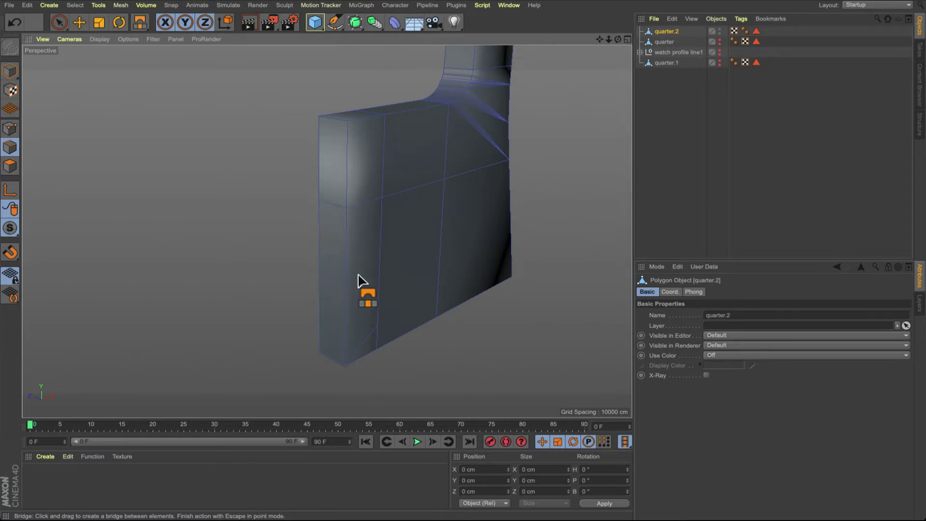
left_click_drag(358, 279, 375, 239, "alt")
left_click_drag(484, 275, 470, 294)
left_click_drag(512, 282, 398, 344, "alt")
middle_click_drag(332, 114, 258, 180, "alt")
- Align the normals of all polygons of quarter.2
key("space")
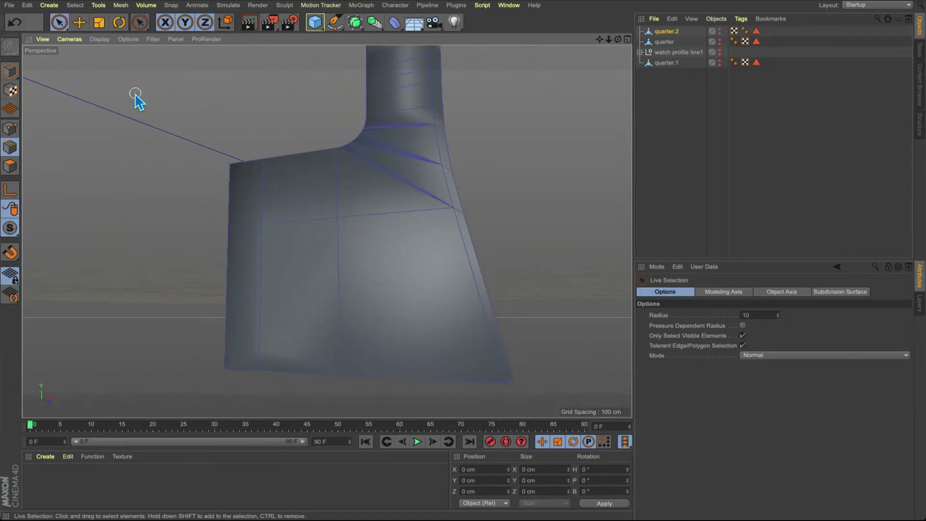
left_click(10, 165)
left_click_drag(462, 234, 422, 246, "alt")
right_click(502, 251)
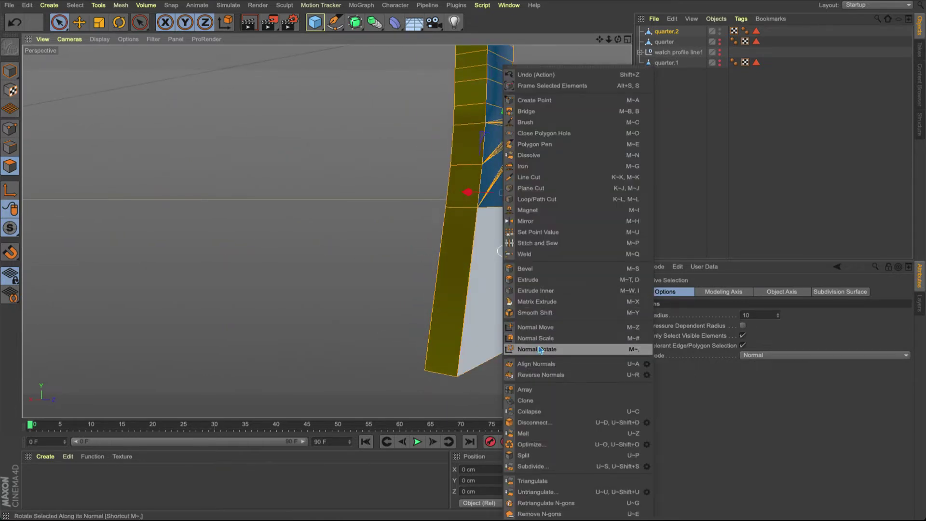
left_click(539, 363)
- Dissolve the diagonal edge in the lower corner of the front face, beside the vertical side
left_click_drag(488, 237, 617, 229, "alt")
left_click_drag(299, 214, 182, 296, "alt")
left_click(10, 71)
right_click_drag(261, 259, 335, 253, "alt")
middle_click_drag(288, 249, 337, 165, "alt")
right_click_drag(225, 273, 284, 270, "alt")
left_click(10, 147)
left_click(233, 288)
right_click(233, 287)
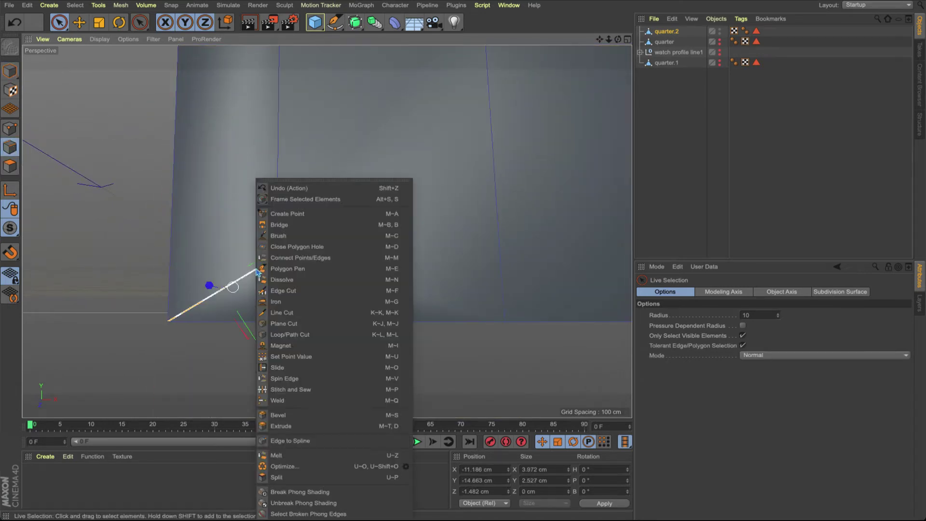
left_click(291, 283)
- Dissolve the matching diagonal corner edge on the opposite face
left_click_drag(217, 286, 613, 277, "alt")
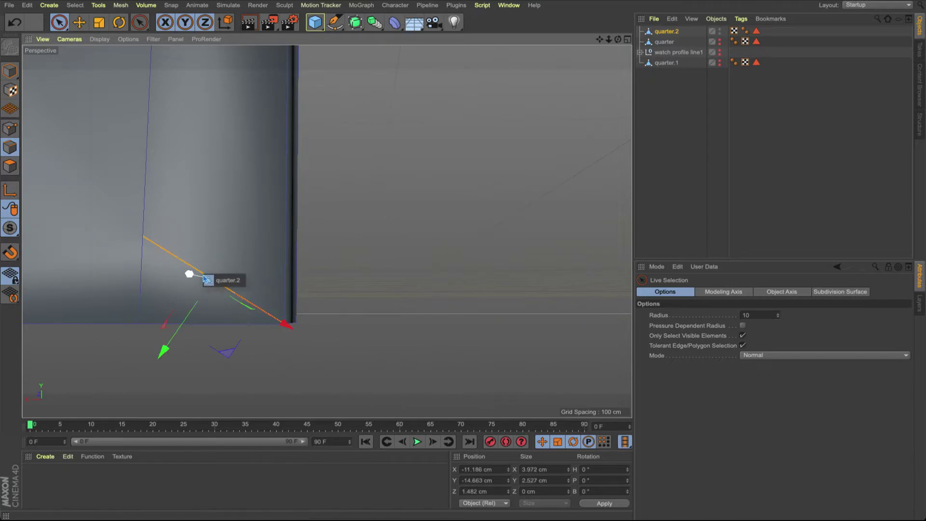
right_click(174, 261)
left_click(208, 289)
right_click_drag(230, 219, 173, 273, "alt")
middle_click_drag(173, 273, 241, 314, "alt")
left_click_drag(259, 233, 365, 270, "alt")
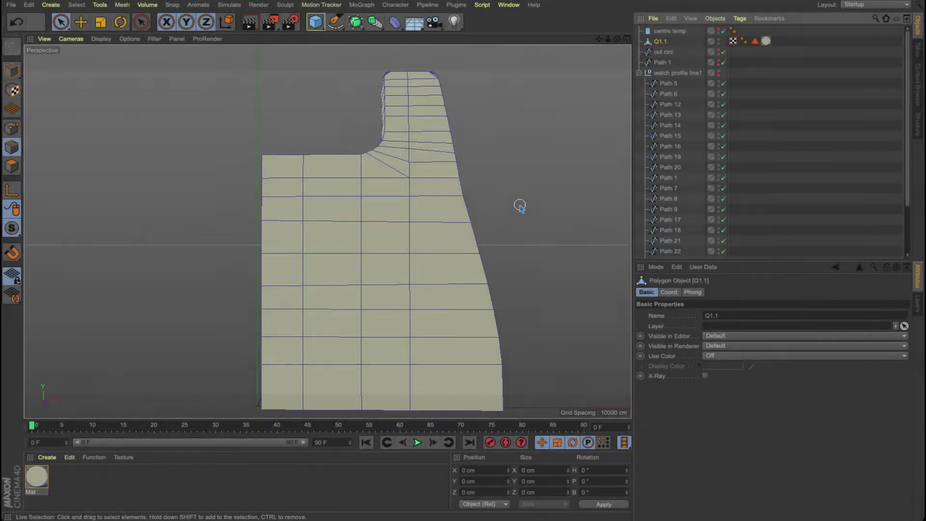
- Examine the side profile of the Q1.1 mesh in a full-size Right view
right_click_drag(438, 287, 409, 286, "alt")
middle_click_drag(409, 286, 410, 266, "alt")
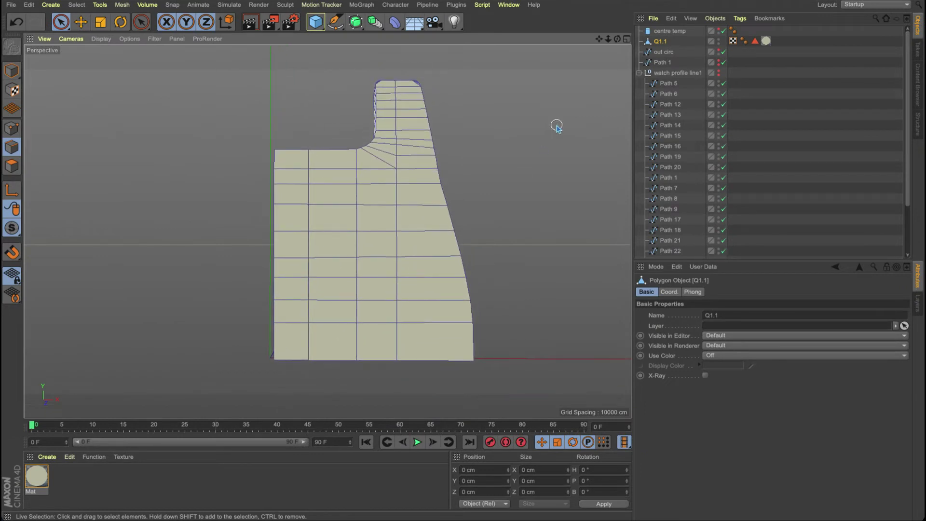
left_click(626, 39)
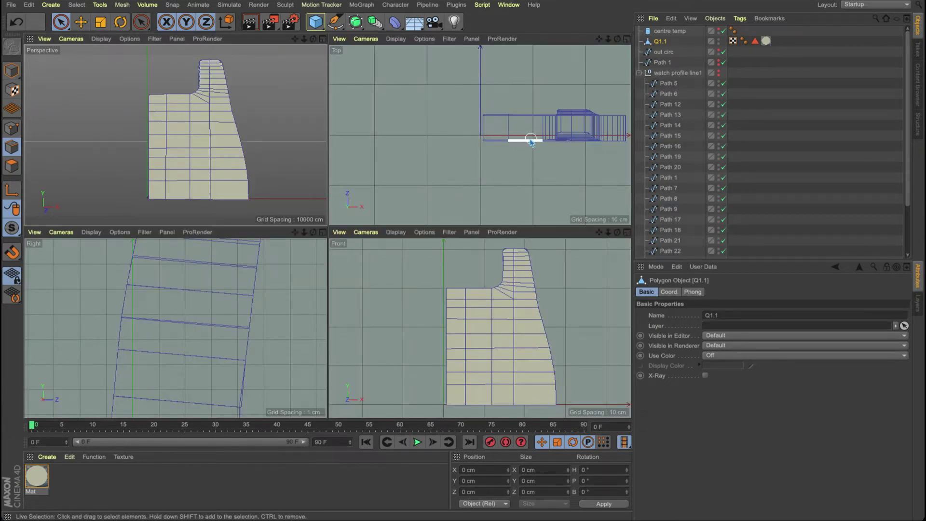
right_click_drag(285, 279, 232, 319, "alt")
middle_click_drag(231, 318, 188, 284, "alt")
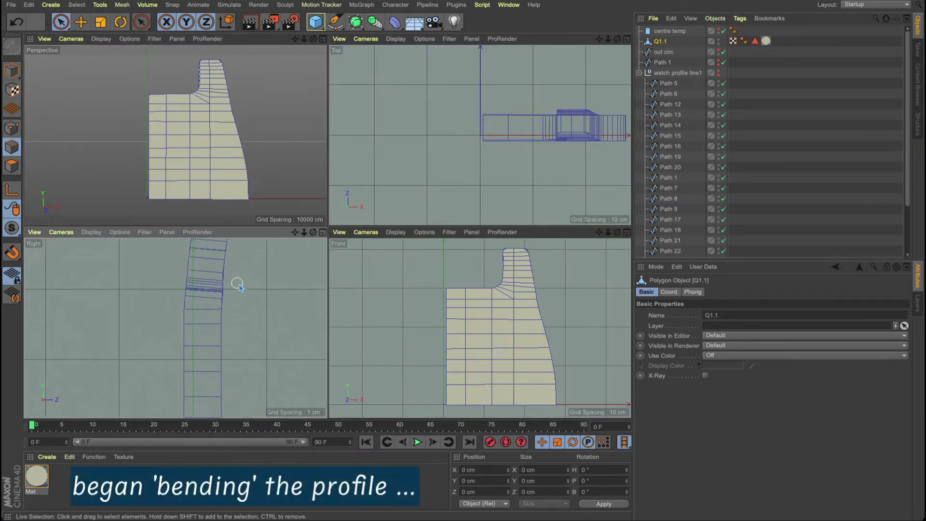
right_click_drag(240, 283, 232, 306, "alt")
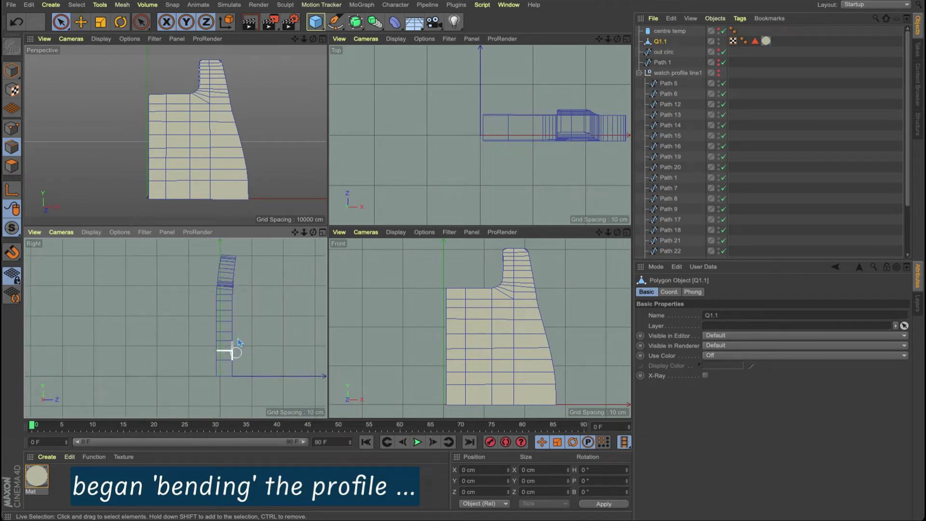
left_click(322, 232)
right_click_drag(325, 237, 341, 227, "alt")
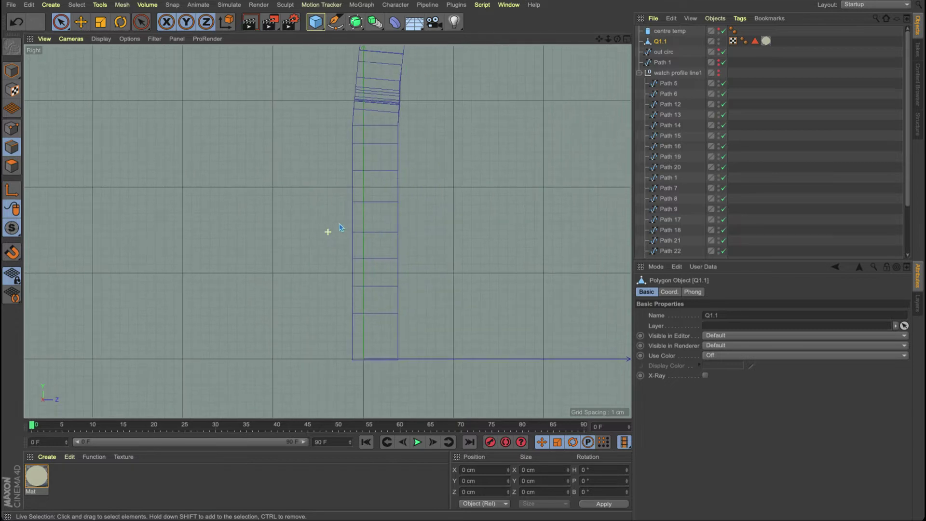
- Move the lowest three rows of points on the +Z side outward by decreasing amounts to thicken the profile's base
left_click(14, 130)
key("0")
left_click_drag(358, 338, 400, 382)
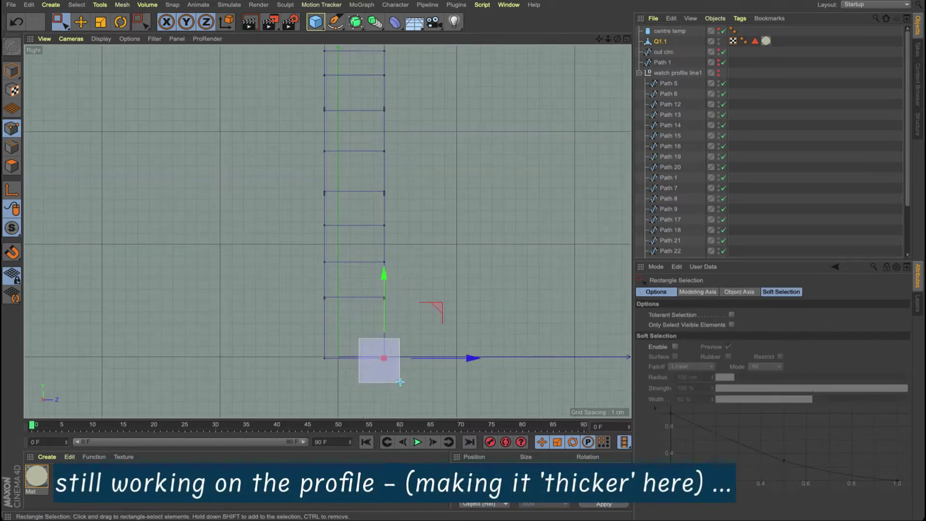
left_click_drag(371, 285, 412, 287)
left_click_drag(469, 262, 473, 266)
left_click_drag(476, 228, 477, 228)
left_click_drag(375, 289, 407, 311)
left_click_drag(476, 300, 477, 300)
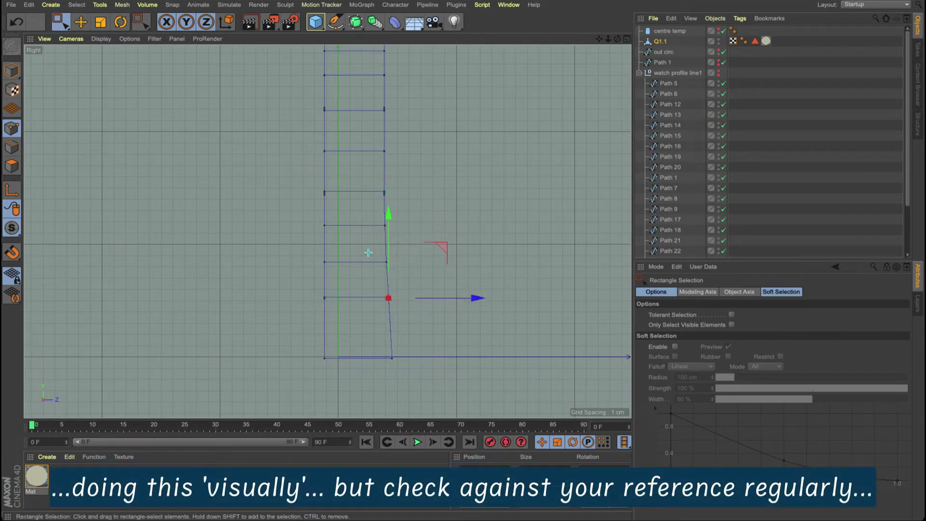
- Select the row of +Z points at the mesh's inner shoulder and examine their alignment in the Right and Front views
middle_click_drag(475, 178, 456, 205, "alt")
right_click_drag(456, 204, 376, 242, "alt")
middle_click_drag(376, 241, 405, 294, "alt")
right_click_drag(388, 186, 522, 179, "alt")
right_click_drag(436, 217, 466, 216, "alt")
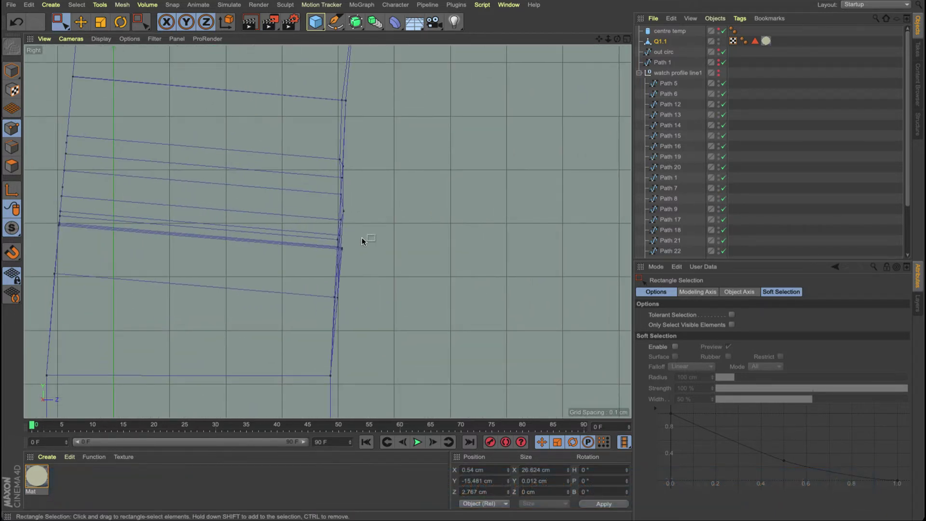
left_click_drag(361, 237, 321, 257)
left_click(626, 40)
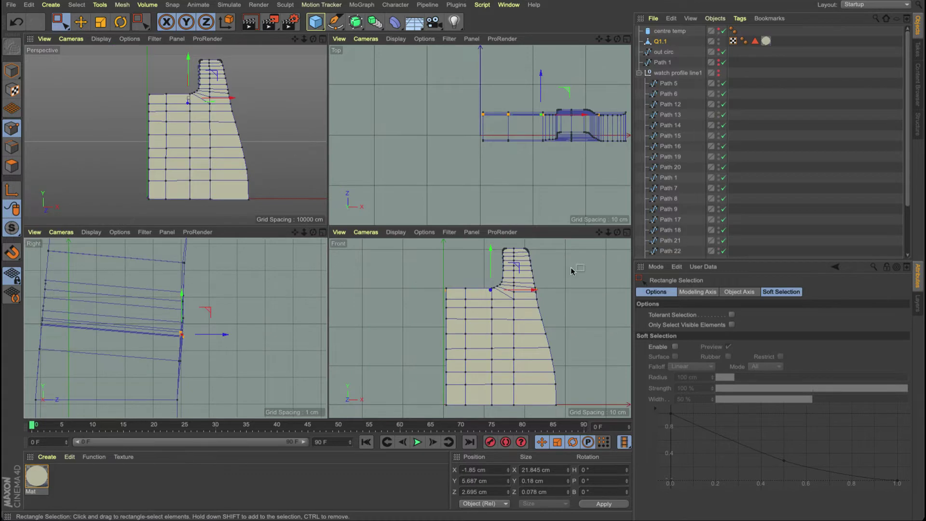
left_click(627, 233)
right_click_drag(343, 167, 407, 167, "alt")
middle_click_drag(313, 152, 323, 182, "alt")
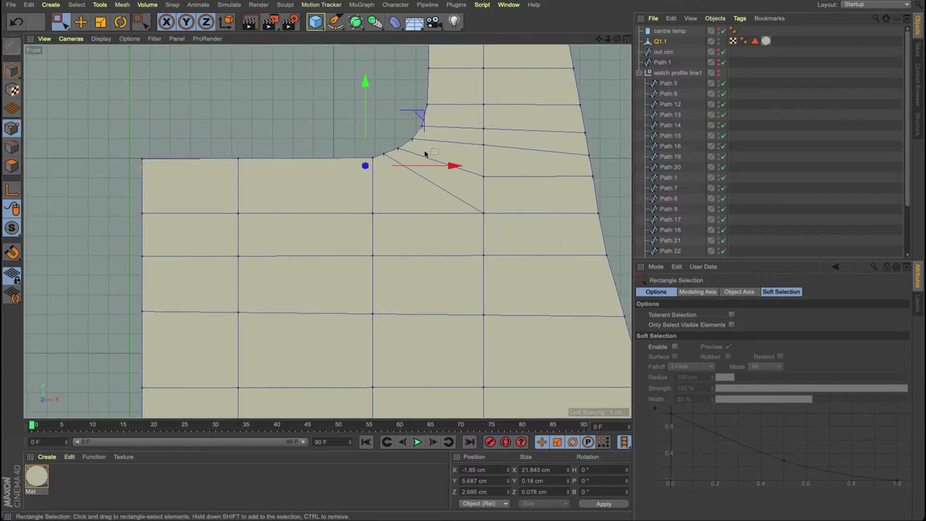
- Enable transparency on the Mat material and slightly darken its transparency color so the mesh can be seen through
double_click(37, 480)
left_click(198, 182)
left_click(222, 182)
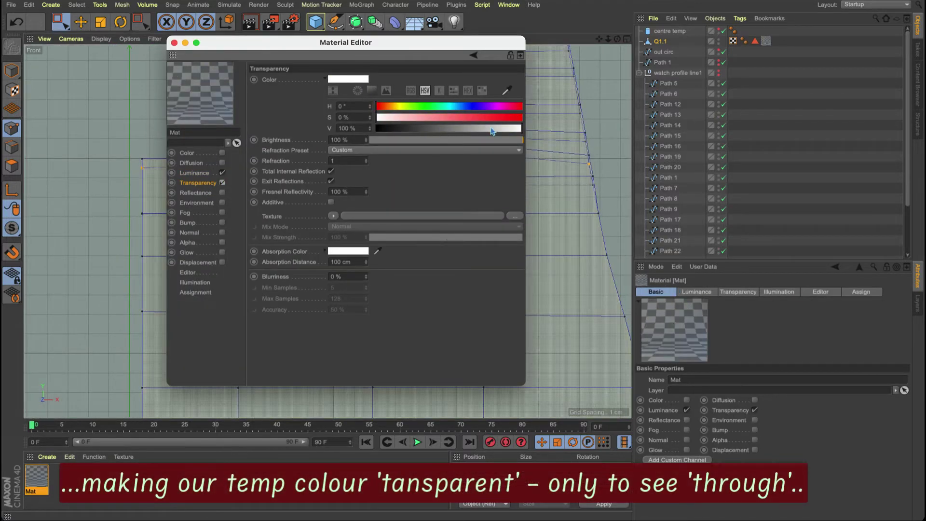
left_click(474, 129)
left_click(174, 43)
right_click_drag(157, 193, 169, 183, "alt")
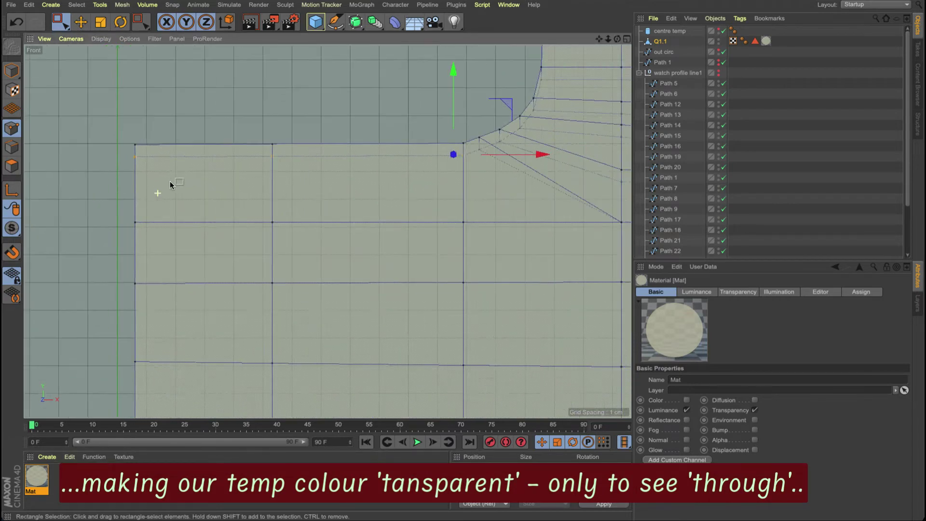
- Set the +Z upper corner point at X -12.772 cm to Y 6.042 cm, matching its -Z counterpart
left_click(626, 39)
left_click(322, 39)
key("9")
left_click_drag(276, 168, 251, 183, "alt")
scroll(249, 157, "up", 5)
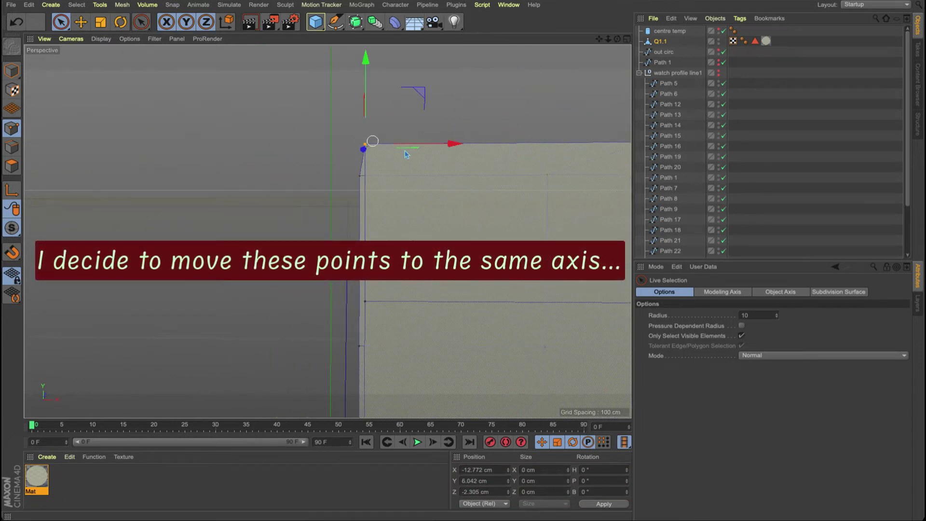
left_click_drag(407, 154, 436, 245, "alt")
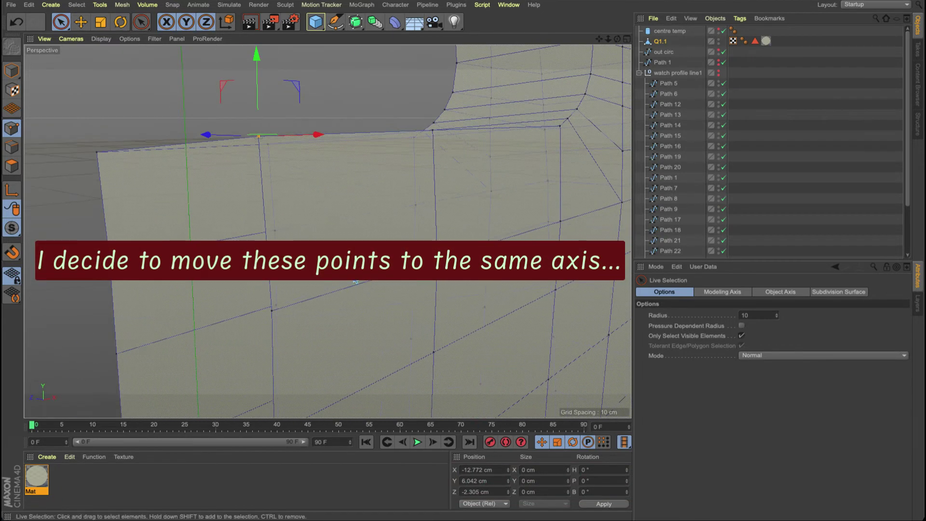
left_click_drag(257, 58, 257, 72)
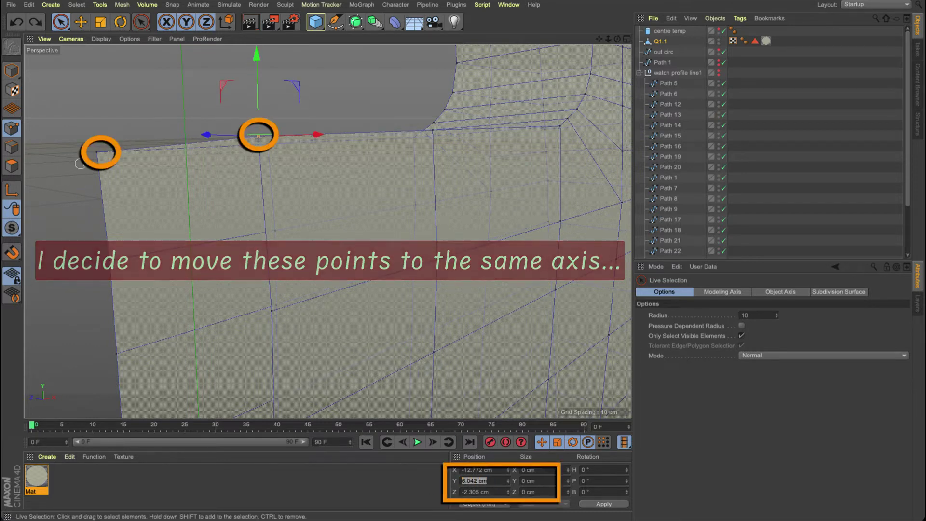
left_click_drag(493, 482, 412, 483)
type("6.042 cm")
key("Return")
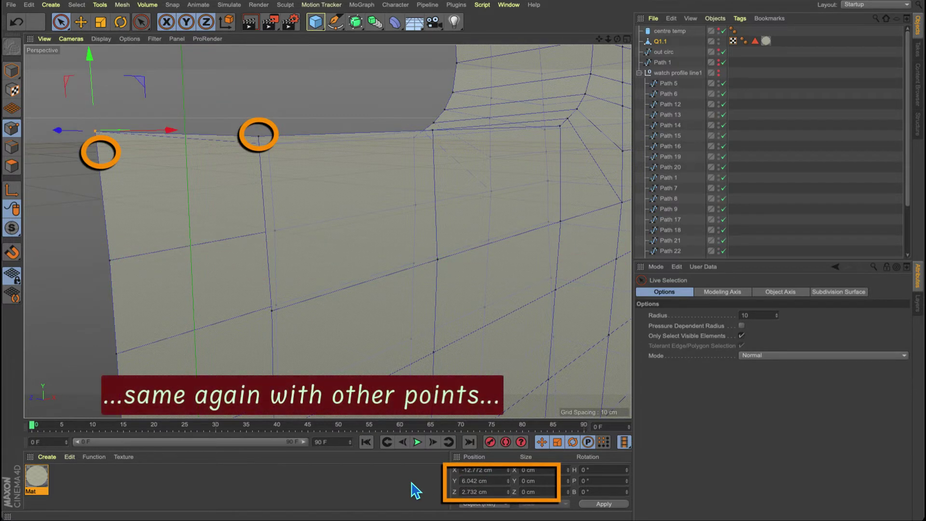
- Set the +Z upper-edge point at X -6.06 cm to Y 6.064 cm, matching its -Z counterpart
mouse_move(239, 293)
left_mouse_down("alt")
mouse_move(293, 271)
mouse_move(355, 178)
mouse_move(385, 173)
left_mouse_up("alt")
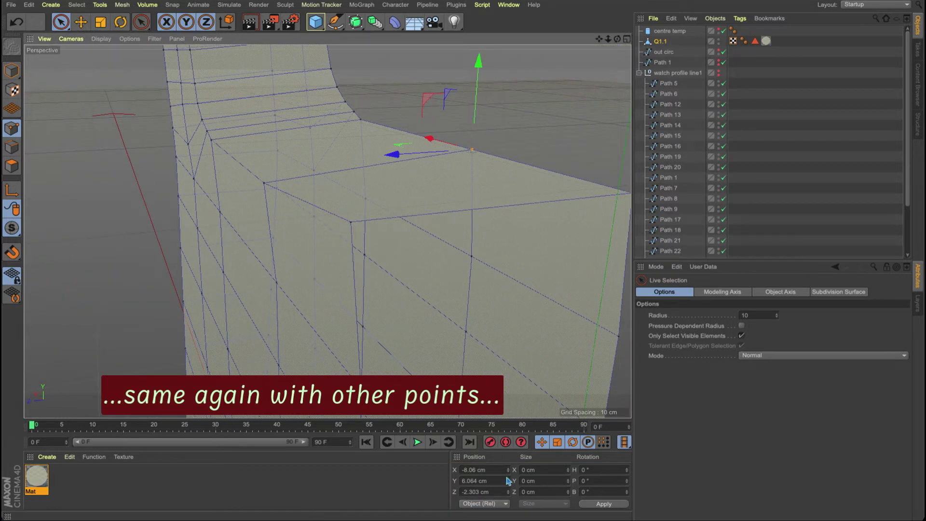
left_click_drag(494, 481, 395, 481)
left_click(264, 183)
left_click_drag(492, 481, 417, 487)
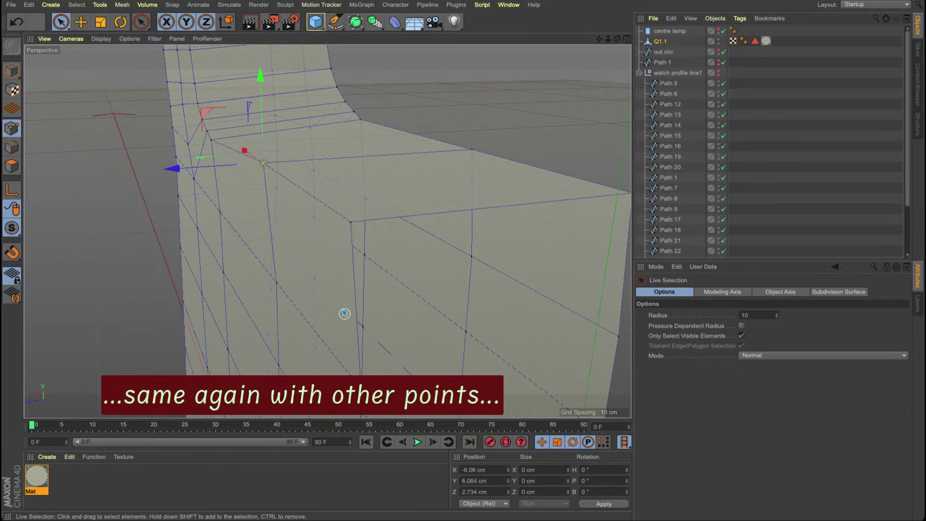
- Adjust the height of the -Z point at X -1.509 cm and copy its Y position to the opposite +Z point
left_click_drag(344, 314, 342, 137, "alt")
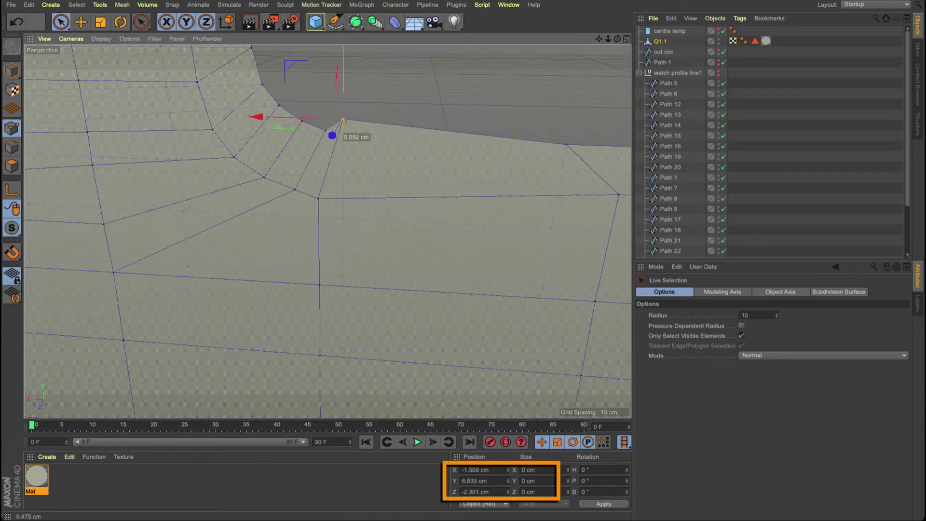
left_click_drag(492, 481, 436, 478)
key("ctrl+c")
left_click(318, 197)
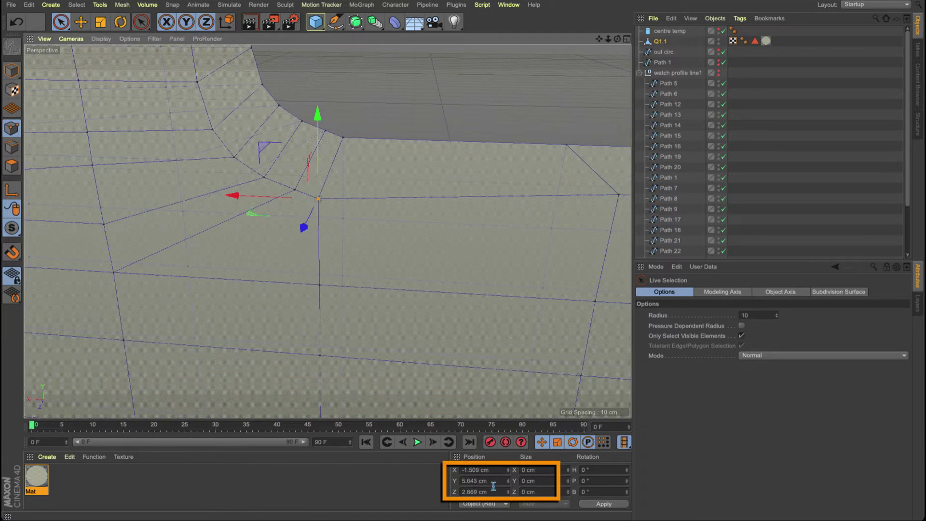
left_click_drag(493, 482, 438, 480)
key("ctrl+v")
key("Return")
- Level the +Z curve point at X -0.967 cm with its -Z counterpart at Y 6.306 cm
right_click_drag(305, 160, 330, 159, "alt")
mouse_move(331, 161)
left_mouse_down("alt")
mouse_move(345, 155)
mouse_move(333, 145)
left_mouse_up("alt")
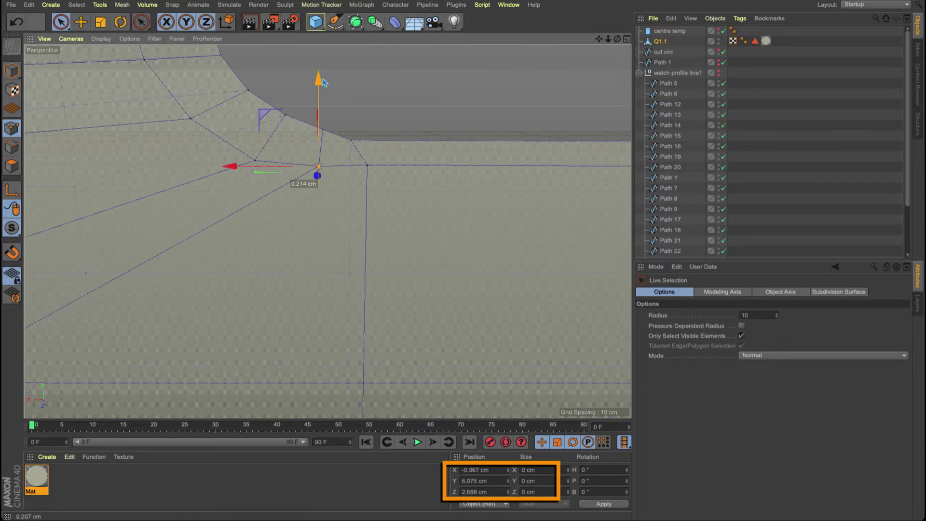
left_click_drag(322, 79, 323, 78)
left_click_drag(294, 118, 285, 121, "alt")
left_click_drag(497, 481, 425, 476)
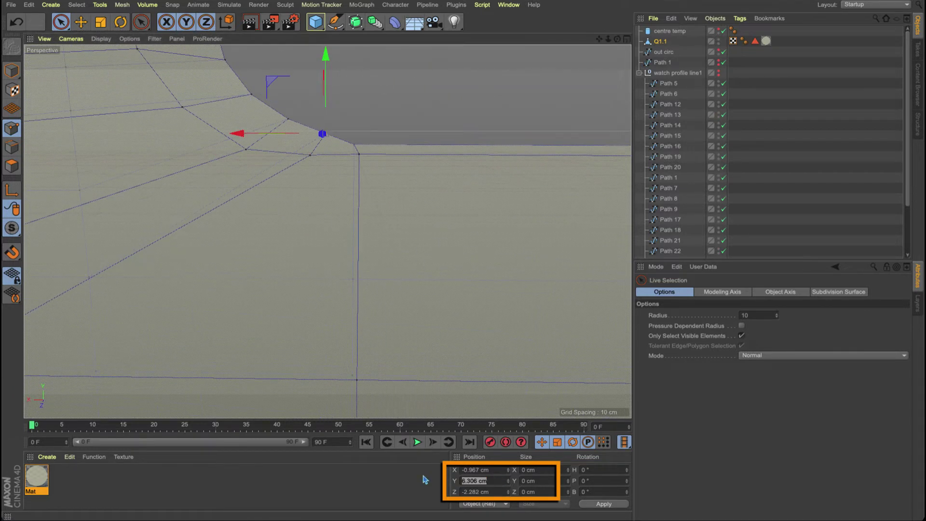
left_click(308, 157)
left_click_drag(491, 483, 433, 478)
left_click_drag(386, 224, 382, 265, "alt")
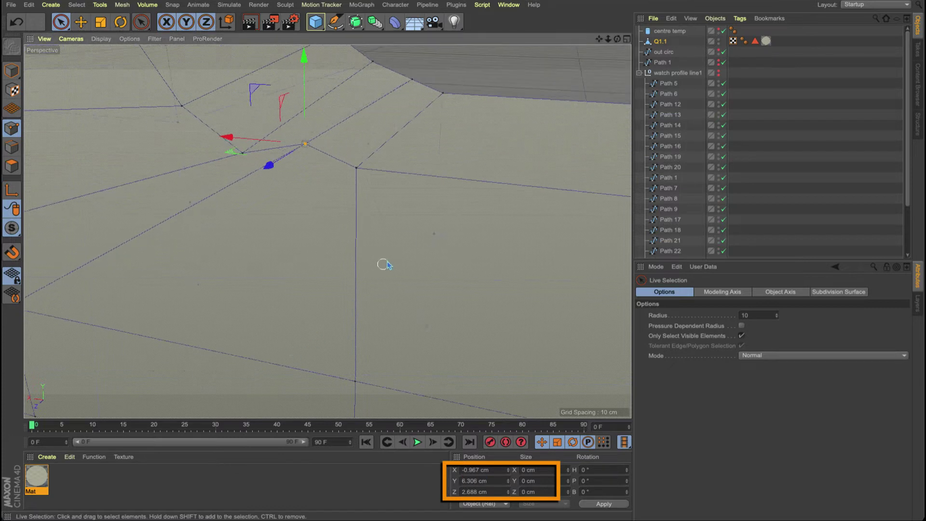
- Copy the Y position of the -Z curve point at X -0.257 cm to the matching +Z point
right_click_drag(383, 265, 301, 260, "alt")
left_click_drag(301, 261, 320, 221, "alt")
right_click_drag(294, 263, 333, 253, "alt")
left_click_drag(332, 253, 366, 269, "alt")
left_click_drag(492, 482, 427, 478)
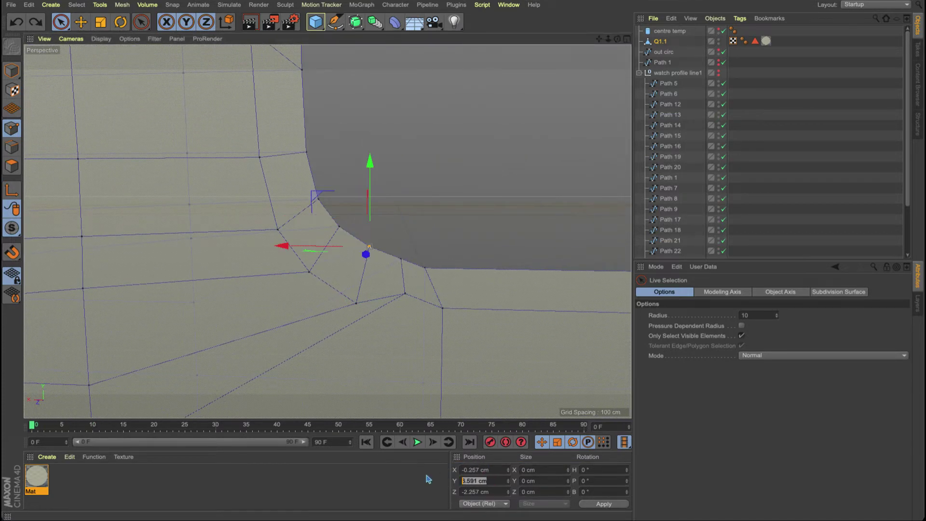
left_click(356, 304)
left_click_drag(491, 481, 427, 470)
- Match the next two +Z curve points to their -Z counterparts, at Y 7.068 cm and Y 7.718 cm
left_click(339, 226)
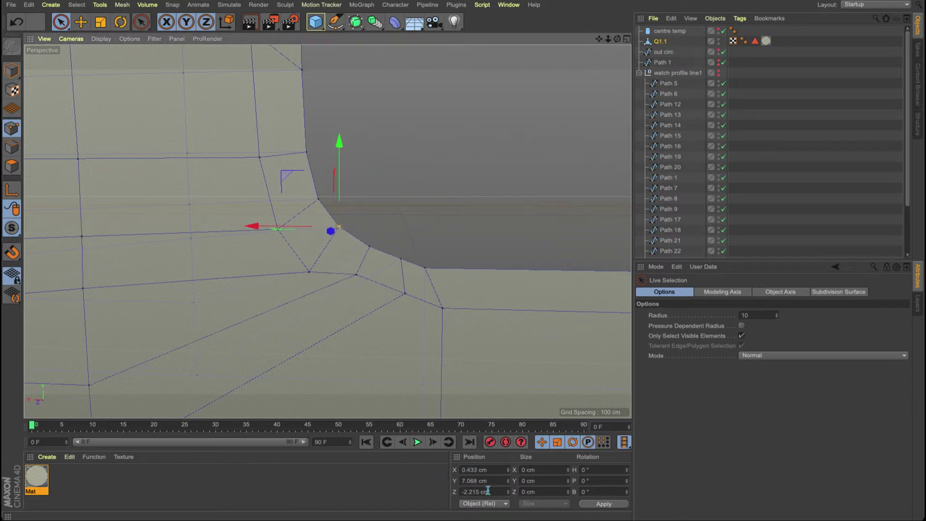
left_click(309, 271)
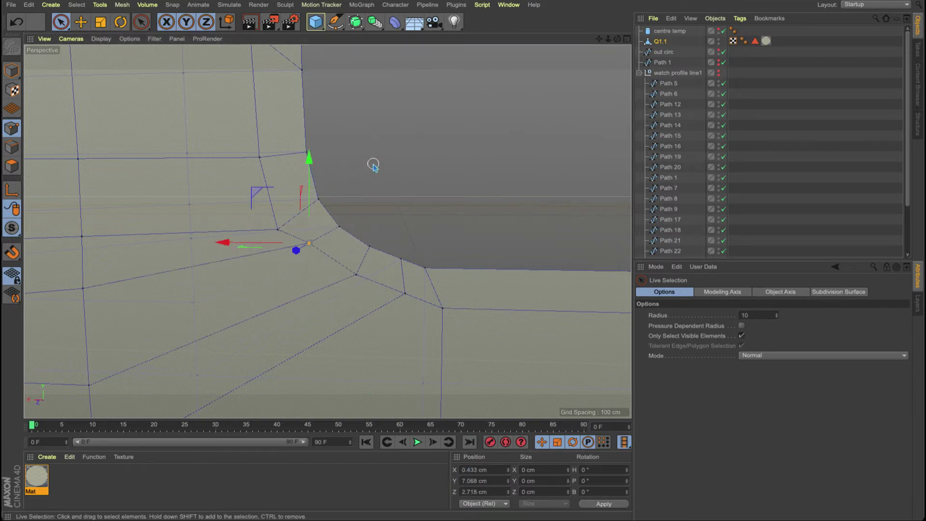
left_click(318, 199)
left_click_drag(491, 480, 412, 474)
left_click(278, 230)
left_click_drag(490, 480, 423, 477)
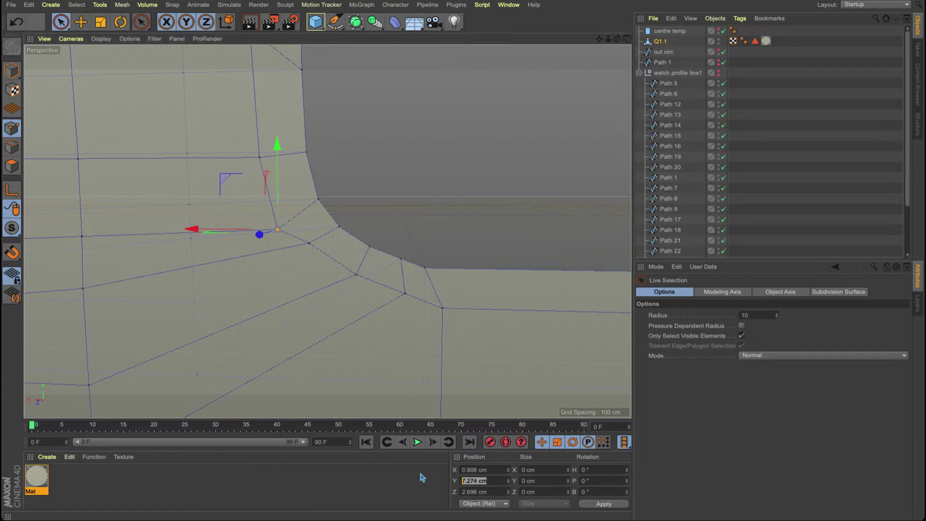
- Set the +Z point at X 1.165 cm, above the inner curve, to Y 8.824 cm like its -Z counterpart
left_click_drag(364, 361, 273, 304, "alt")
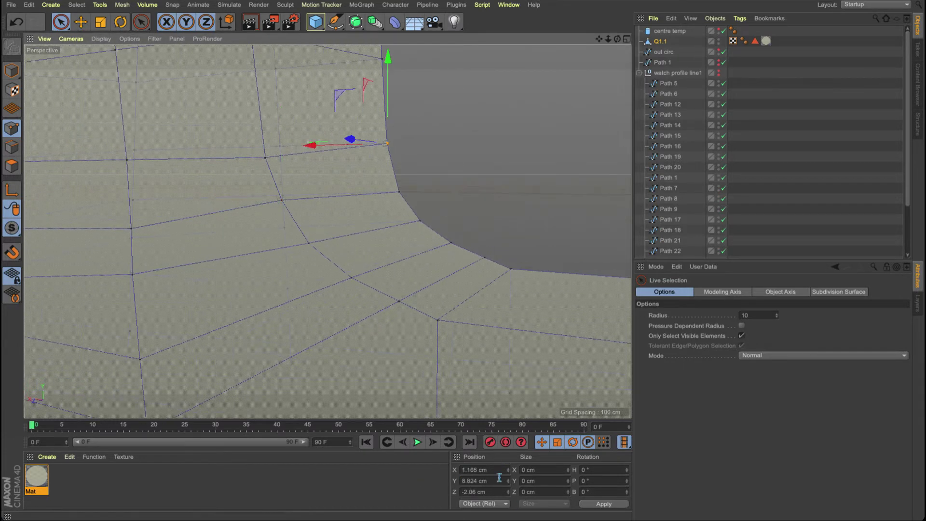
left_click(265, 157)
left_click_drag(424, 352, 395, 291, "alt")
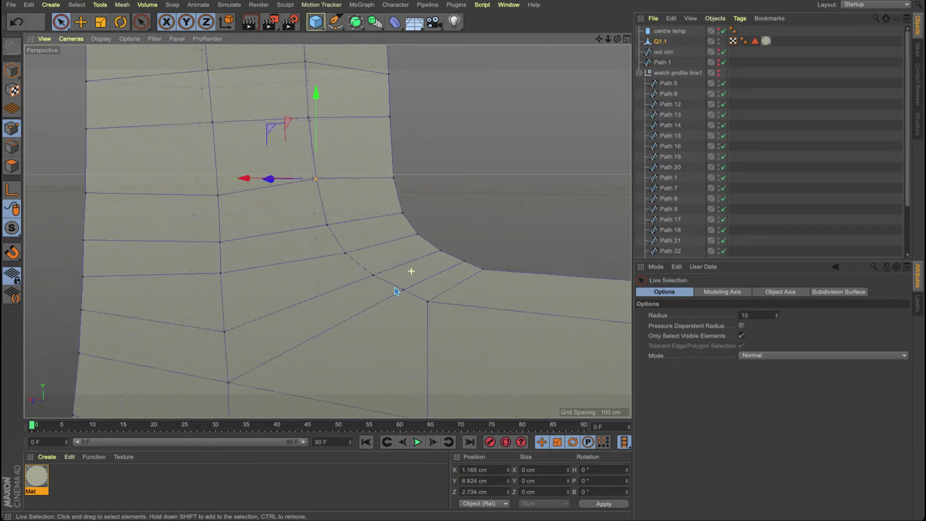
- Raise the neighbouring +Z point at X 3.922 cm on the lug to Y 8.593 cm
right_click_drag(397, 291, 381, 255, "alt")
left_click_drag(385, 244, 233, 246, "alt")
right_click_drag(341, 242, 386, 242, "alt")
middle_click_drag(386, 243, 361, 291, "alt")
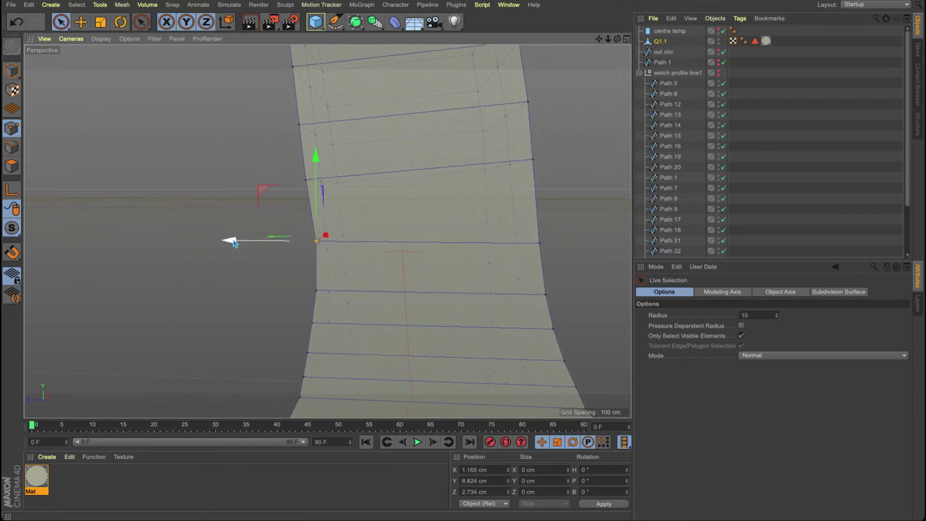
left_click_drag(234, 243, 285, 246, "alt")
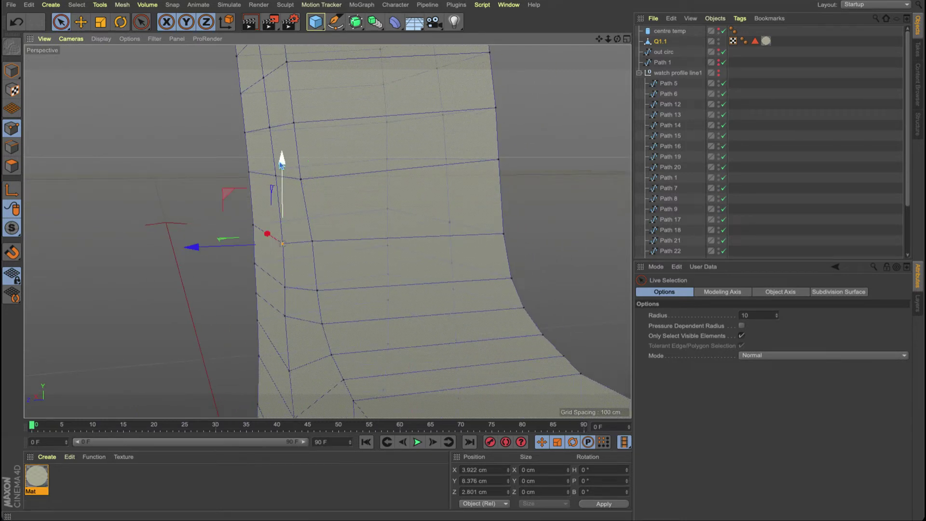
left_click_drag(282, 158, 327, 199, "alt")
right_click_drag(327, 198, 286, 188, "alt")
middle_click_drag(294, 189, 301, 256, "alt")
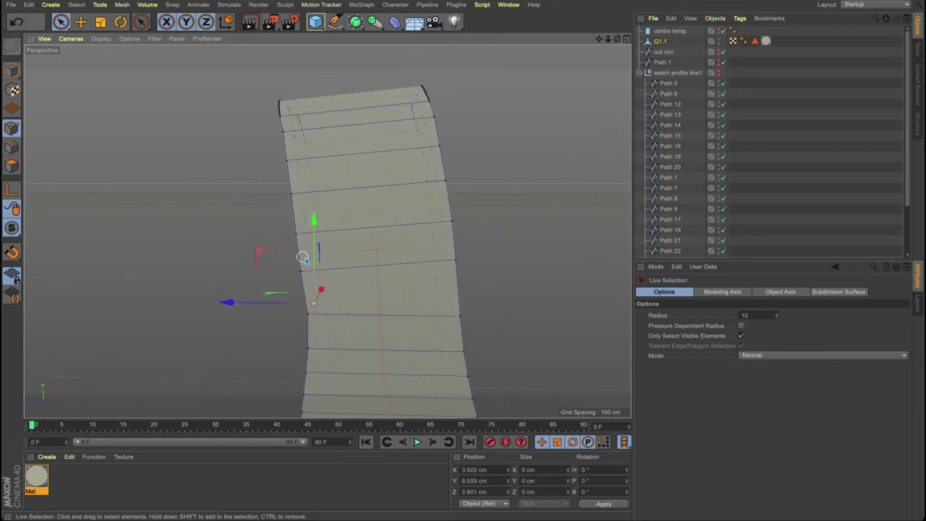
- Examine the lug's side profile and the whole Q1.1 mesh from several angles for uneven points
right_click_drag(301, 256, 303, 278, "alt")
left_click_drag(300, 277, 351, 267, "alt")
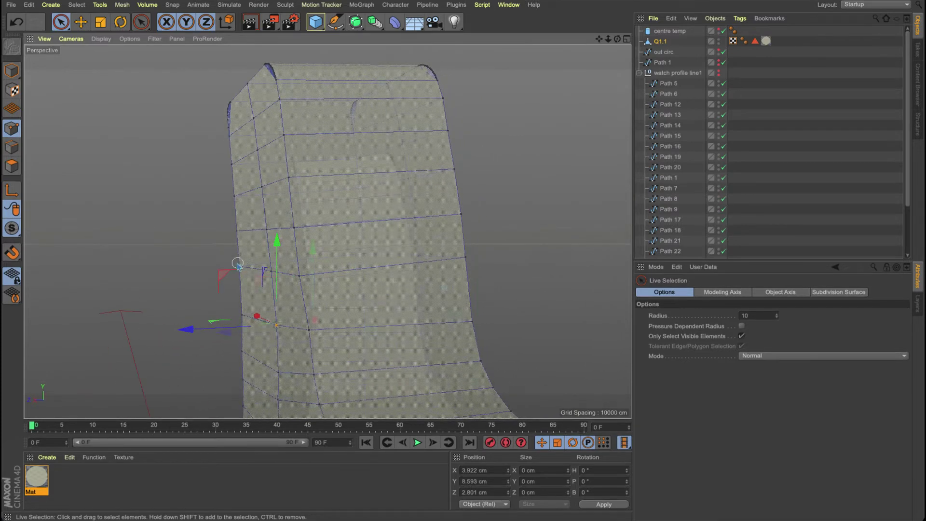
left_click_drag(323, 299, 316, 309, "alt")
middle_click_drag(328, 338, 290, 231, "alt")
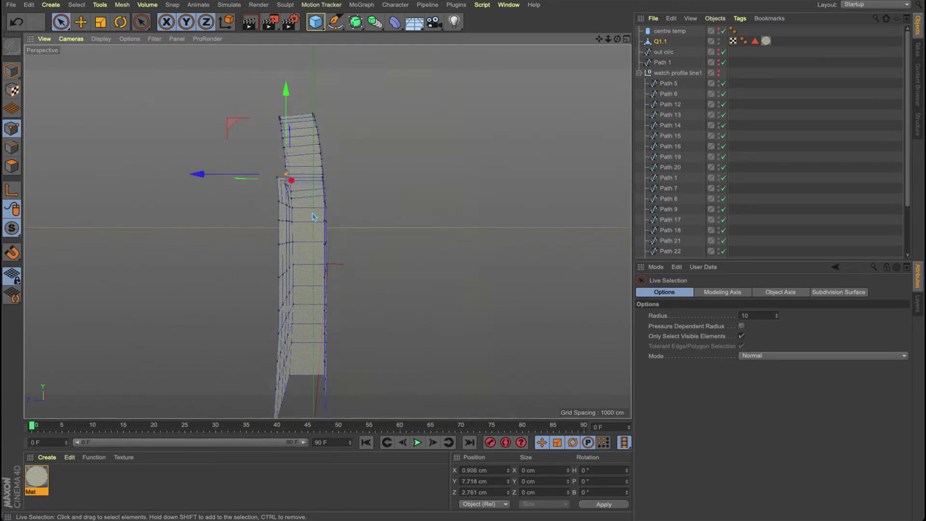
right_click_drag(302, 276, 316, 277, "alt")
left_click_drag(319, 267, 256, 246, "alt")
middle_click_drag(309, 246, 368, 192, "alt")
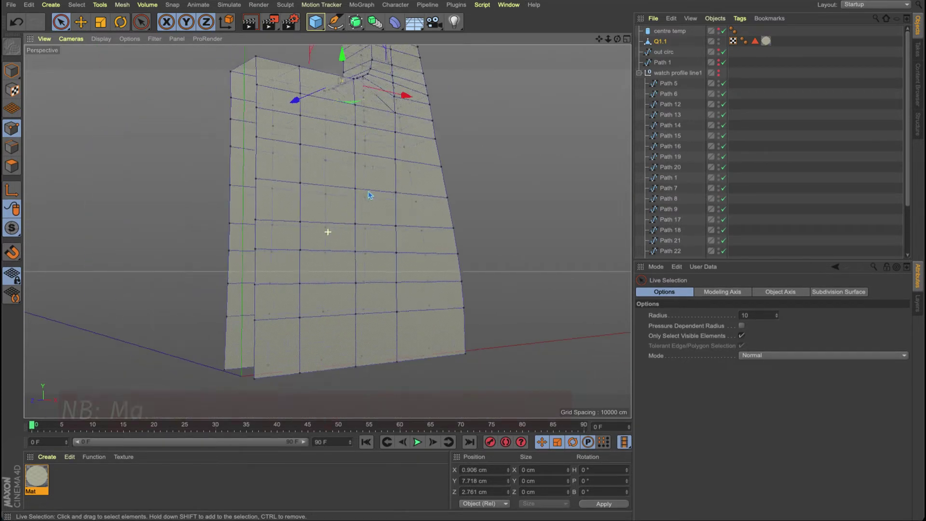
right_click_drag(370, 194, 346, 210, "alt")
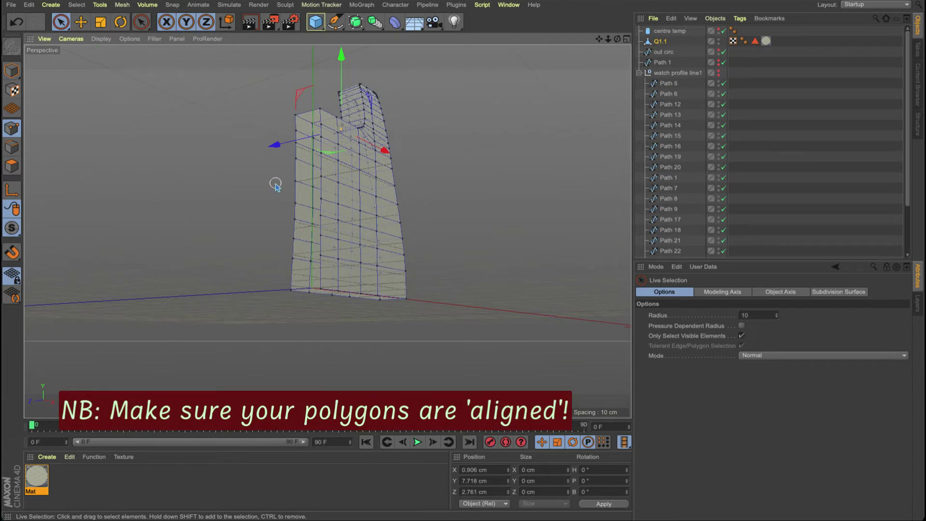
- Select all polygons of Q1.1 to check their alignment, and disable transparency on the Mat material
left_click(14, 164)
left_click_drag(339, 192, 453, 226, "alt")
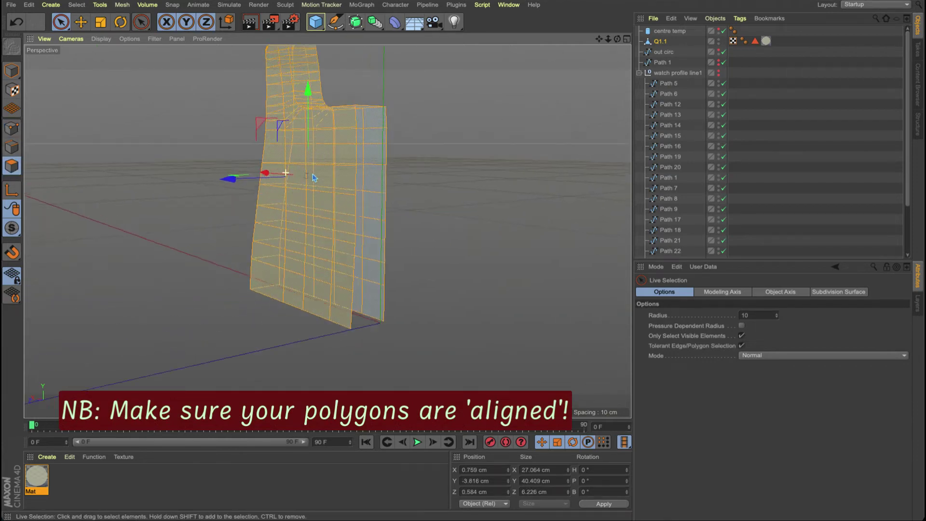
left_click_drag(338, 171, 401, 179, "alt")
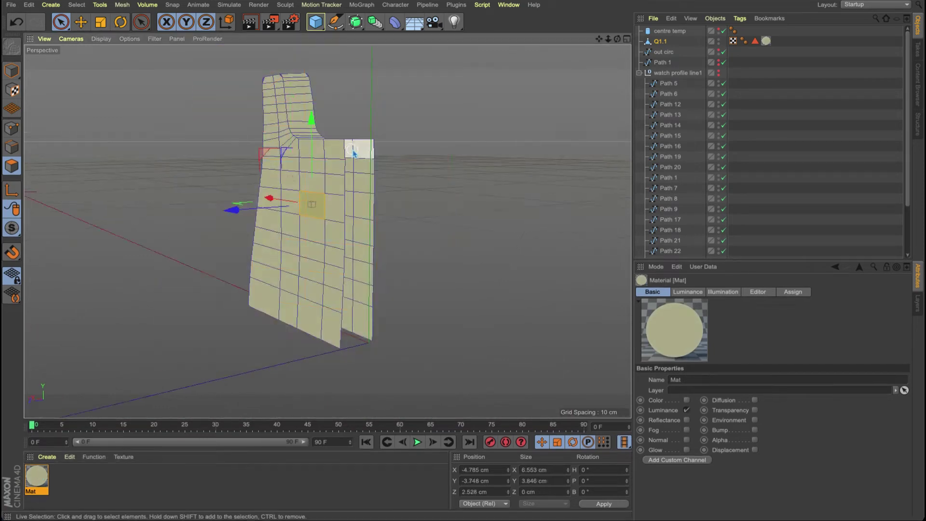
mouse_move(361, 150)
left_mouse_down("alt")
mouse_move(352, 149)
mouse_move(368, 153)
left_mouse_up("alt")
scroll(377, 176, "up", 3)
scroll(332, 185, "down", 3)
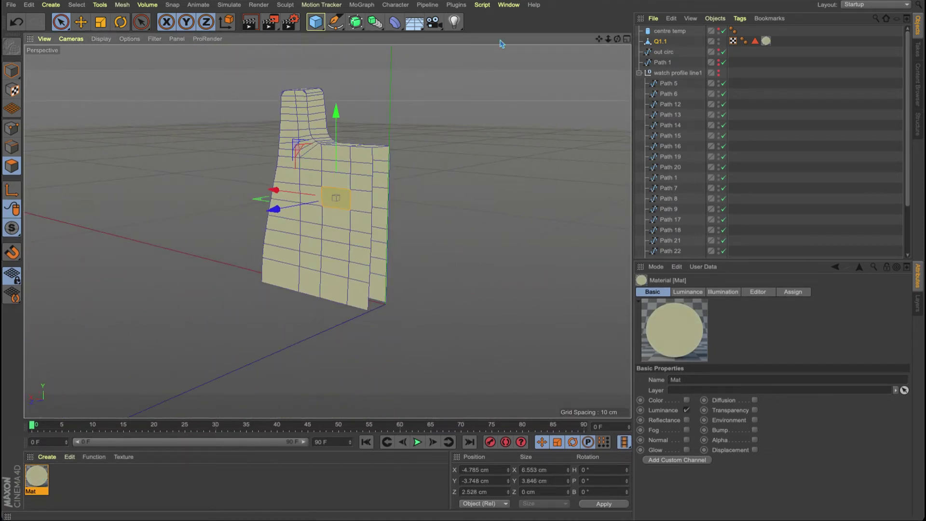
- Show the watch profile line1 outlines and compare the mesh with them from the front in a full-size Perspective view
left_click(719, 71)
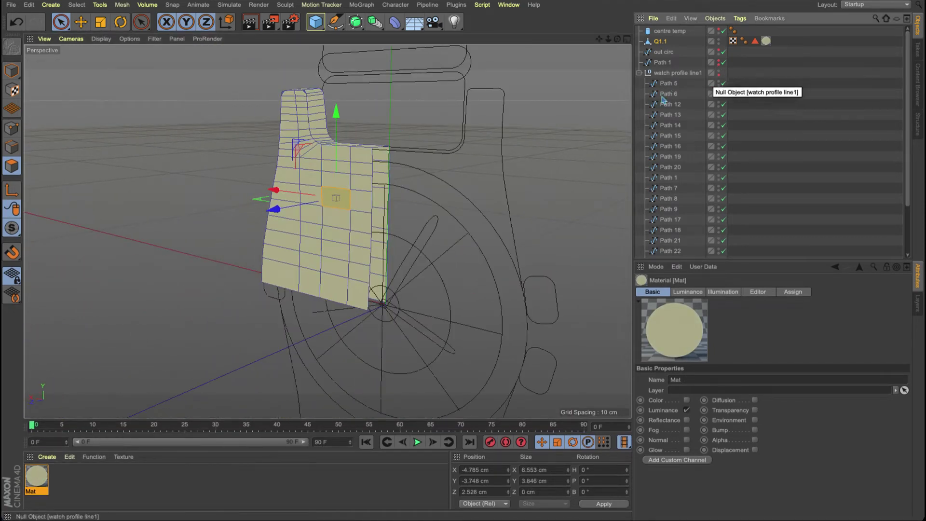
middle_click(310, 143)
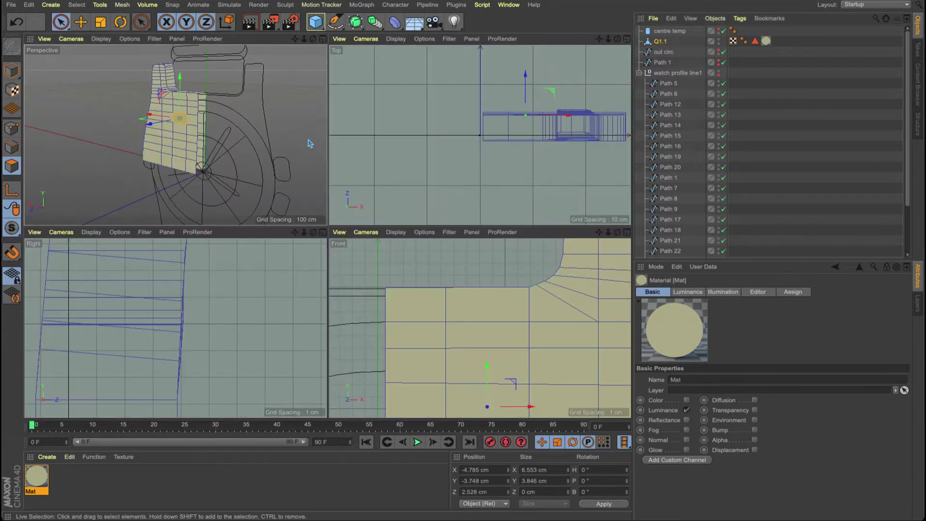
left_click(323, 39)
scroll(384, 82, "down", 2)
left_click_drag(384, 82, 225, 102, "alt")
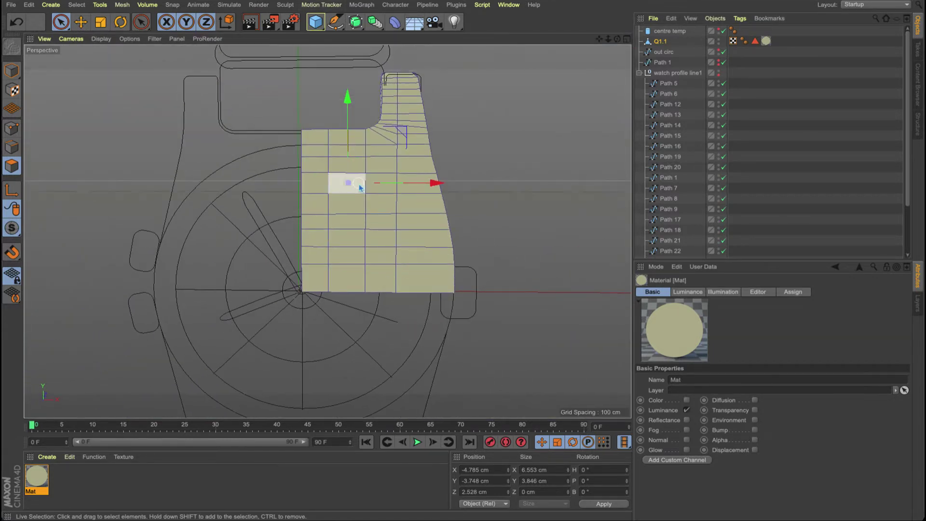
- Examine the outer side wall and lug of Q1.1 from several angles against the outlines
left_click_drag(360, 188, 155, 182, "alt")
right_click_drag(336, 100, 454, 112, "alt")
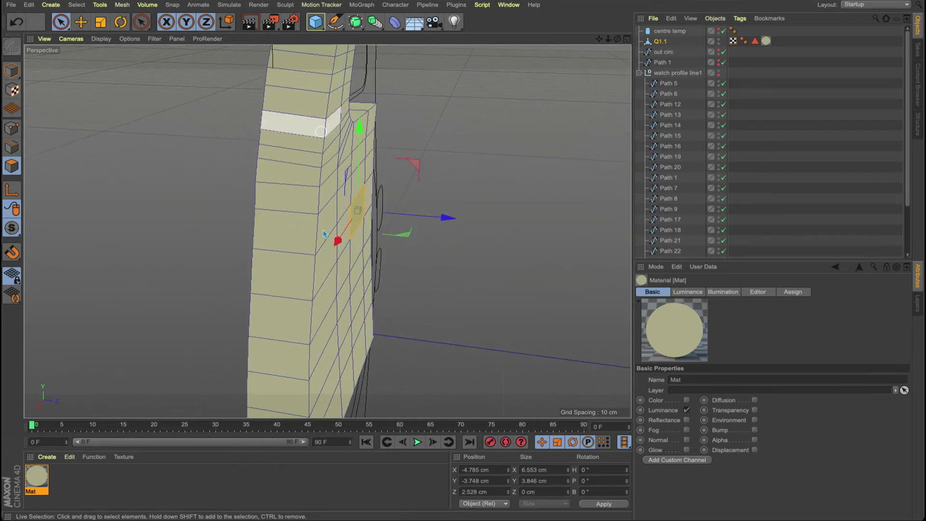
middle_click_drag(304, 122, 317, 271, "alt")
left_click_drag(318, 271, 343, 261, "alt")
right_click_drag(343, 260, 309, 263, "alt")
middle_click_drag(308, 264, 320, 126, "alt")
right_click_drag(321, 126, 349, 149, "alt")
left_click_drag(347, 145, 382, 144, "alt")
middle_click_drag(319, 129, 380, 140, "alt")
left_click_drag(379, 139, 292, 146, "alt")
right_click_drag(292, 147, 232, 144, "alt")
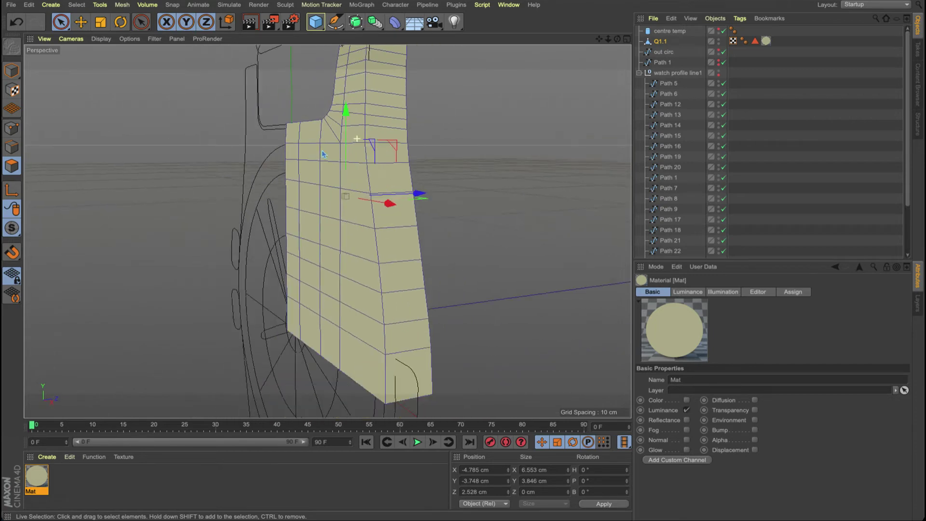
middle_click_drag(356, 138, 314, 194, "alt")
- Select all edges of the upper lug section through the mesh and shift them about 0.4 cm along Z
left_click_drag(63, 21, 92, 52)
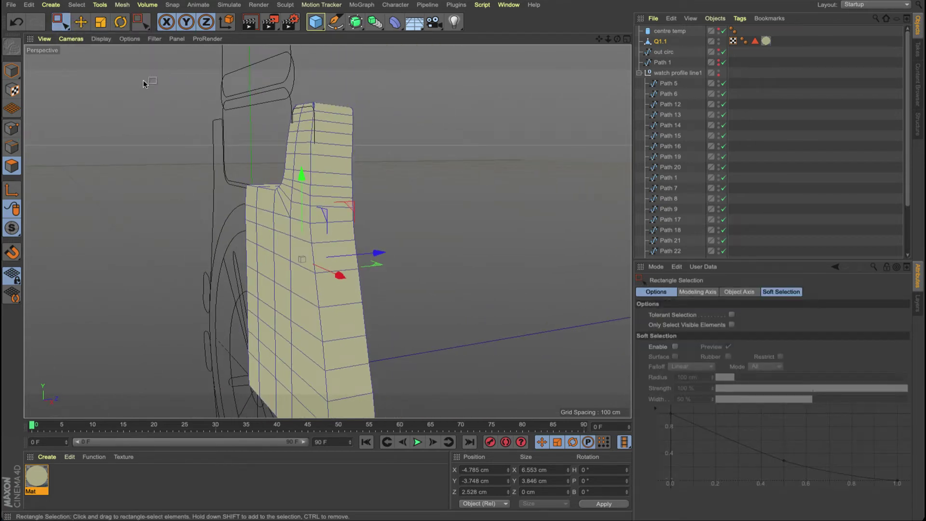
left_click_drag(200, 94, 414, 208)
left_click_drag(326, 229, 523, 200, "alt")
left_click_drag(471, 63, 158, 229)
left_click_drag(366, 193, 173, 200, "alt")
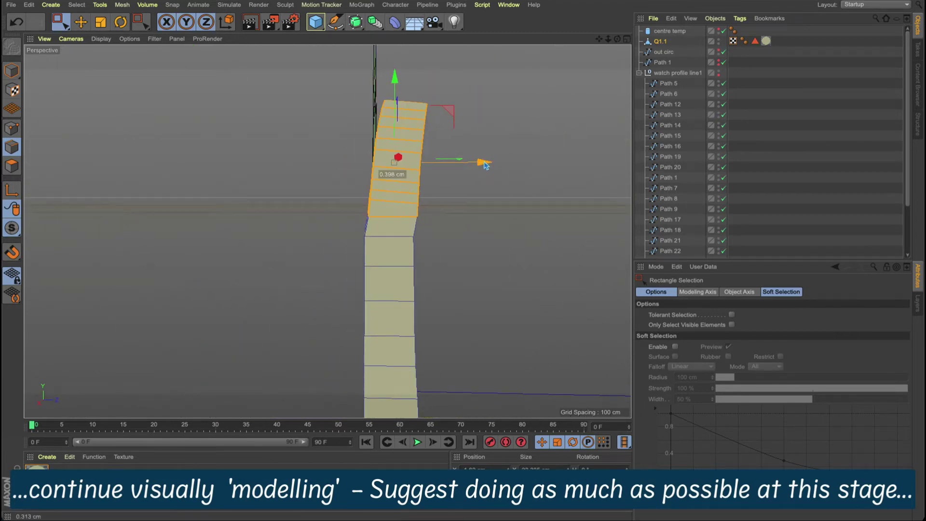
key("r")
key("e")
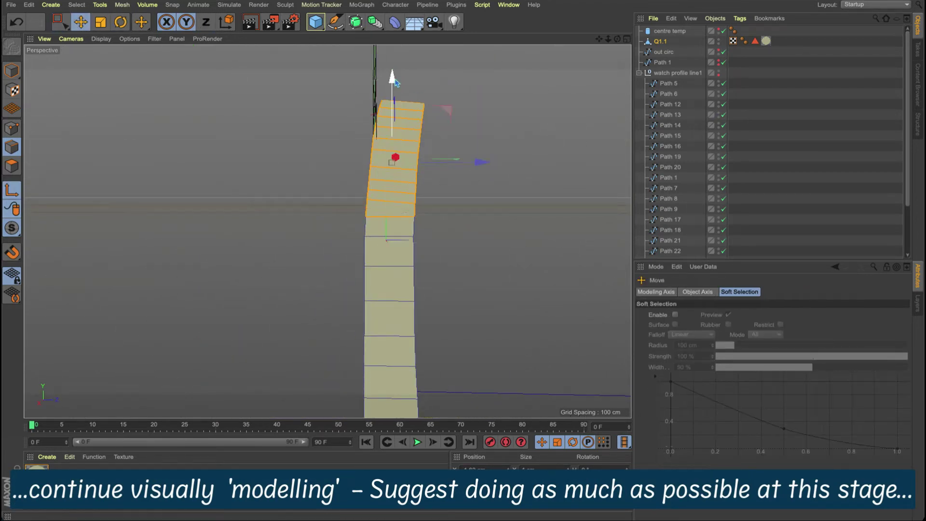
- Rotate the selected lug edges to tilt the upper section sideways, and nudge them about 0.1 cm along Z
left_click_drag(347, 151, 232, 178, "alt")
key("r")
left_click(12, 190)
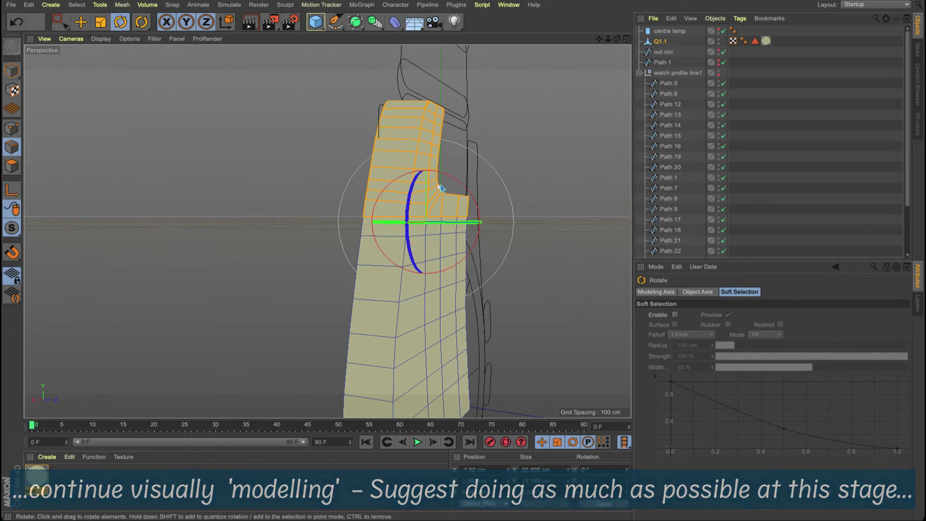
mouse_move(438, 186)
left_mouse_down("alt")
mouse_move(539, 188)
mouse_move(450, 181)
left_mouse_up("alt")
key("e")
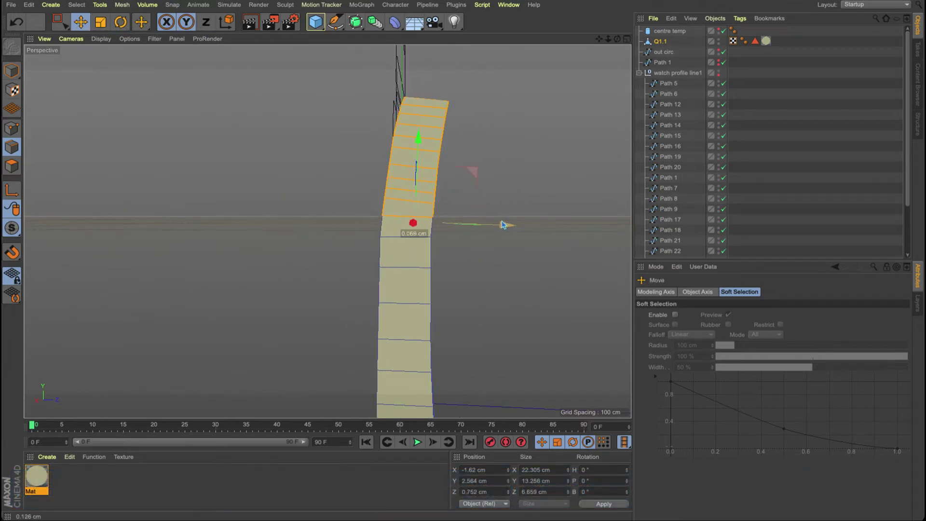
left_click_drag(502, 225, 449, 257, "alt")
key("0")
left_click_drag(473, 87, 467, 180)
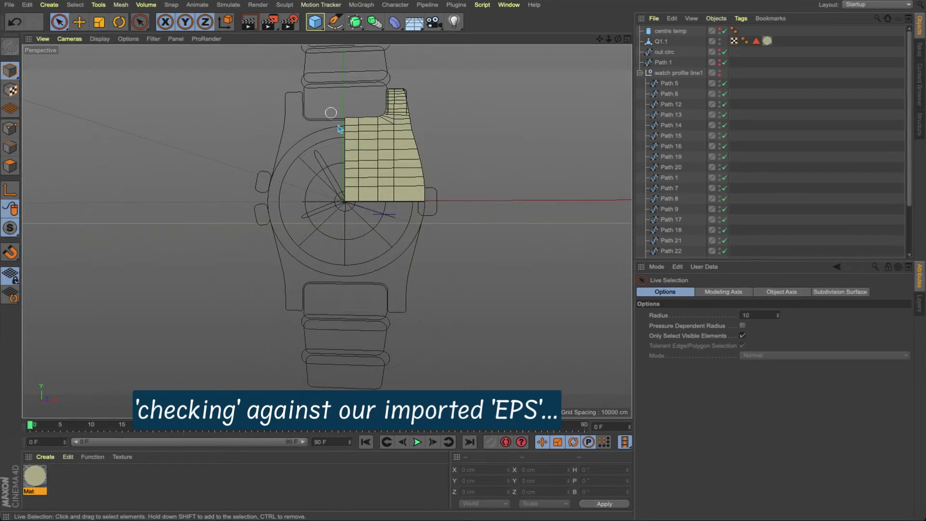
- Toggle the watch profile line1 outlines to compare them with the mesh, and move the out circ spline to Z -1.713 cm
left_click(719, 72)
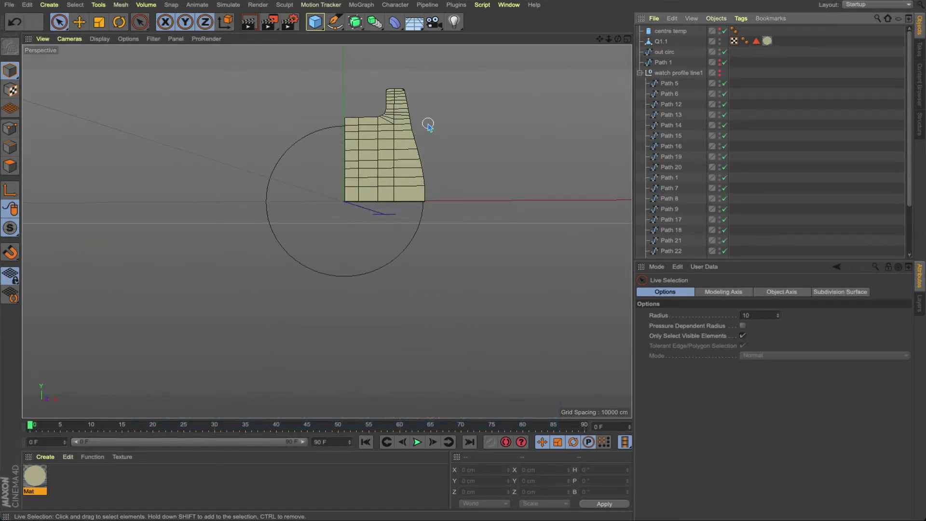
left_click(720, 72)
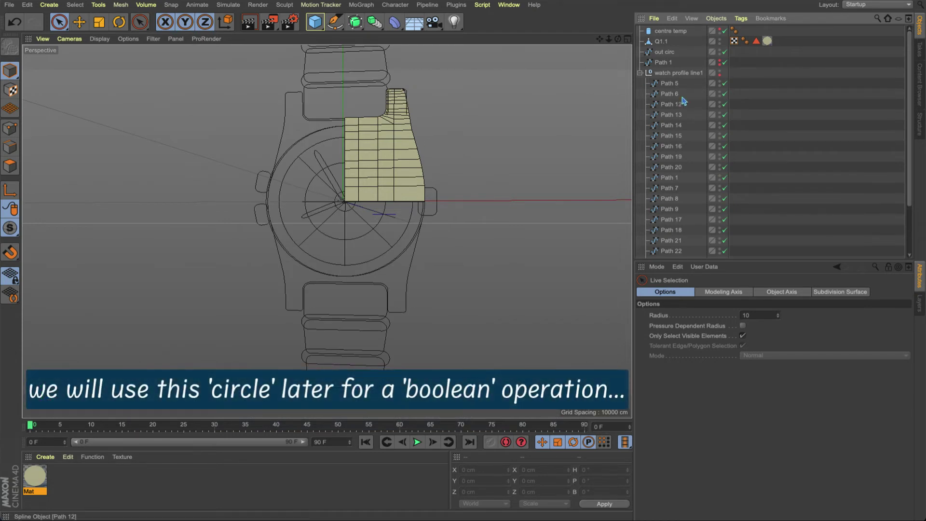
left_click(670, 54)
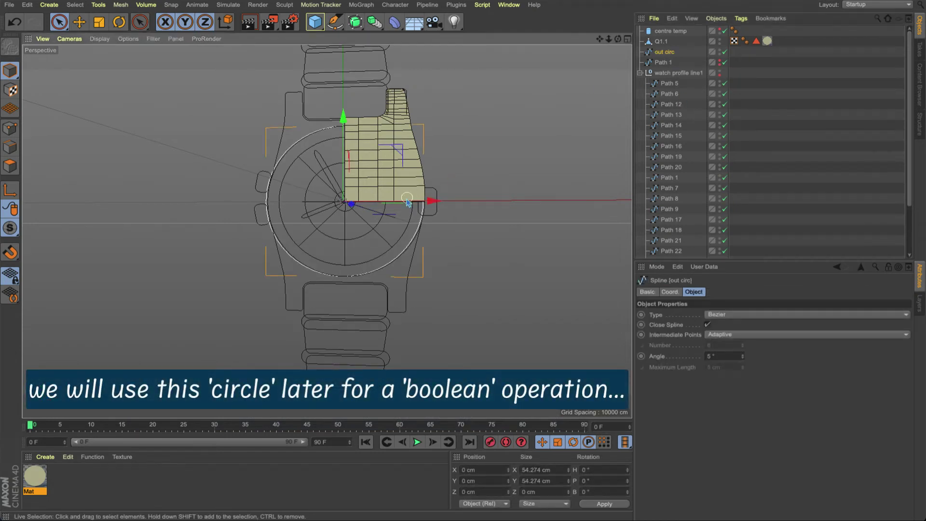
scroll(380, 186, "up", 3)
scroll(380, 186, "up", 1)
left_click_drag(413, 200, 362, 210, "alt")
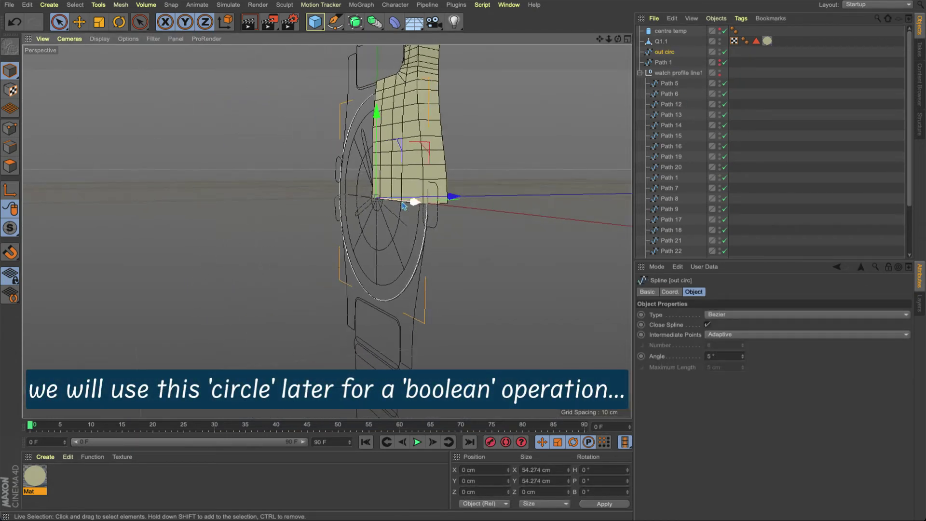
left_click_drag(453, 199, 442, 202)
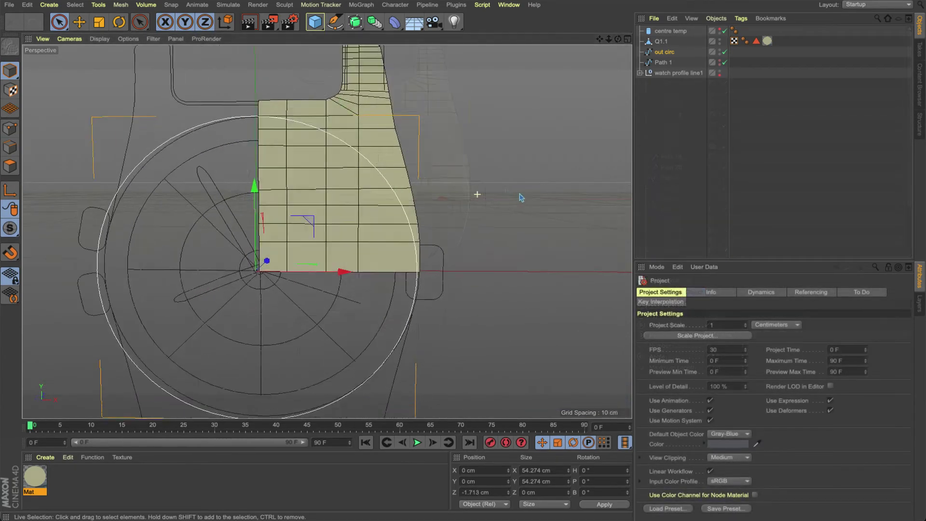
- Compare the lug with the imported outlines in close-up, first in Perspective and then in a full-size Front view
middle_click_drag(429, 173, 524, 241, "alt")
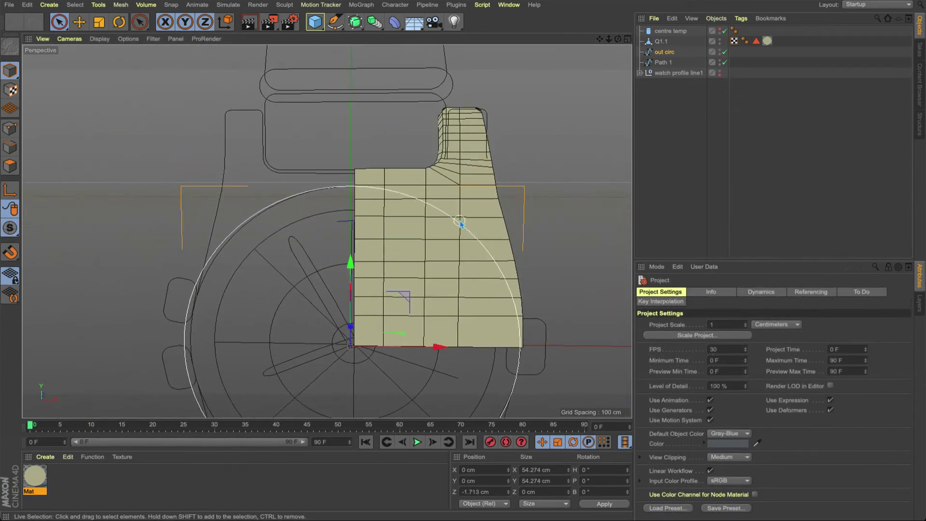
right_click_drag(458, 221, 487, 222, "alt")
right_click_drag(461, 144, 482, 147, "alt")
middle_click_drag(482, 147, 450, 219, "alt")
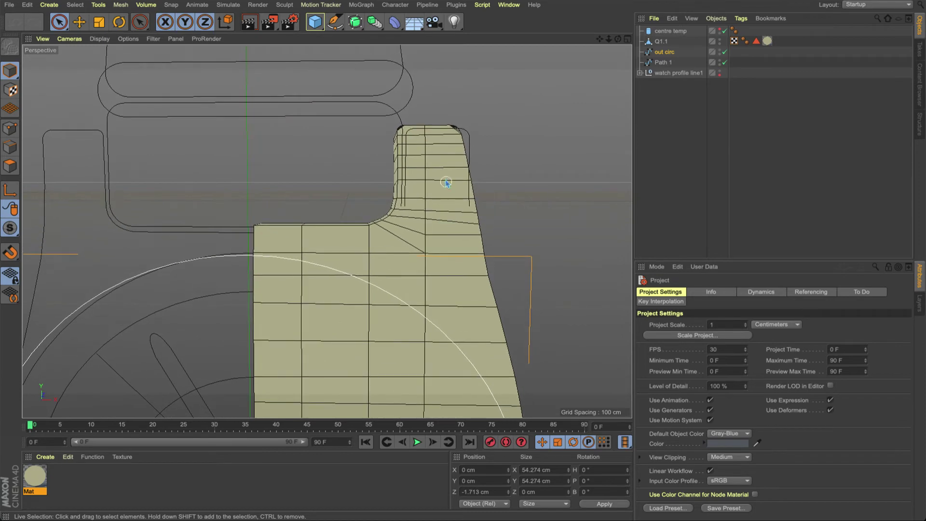
right_click_drag(407, 183, 477, 171, "alt")
scroll(478, 173, "down", 5)
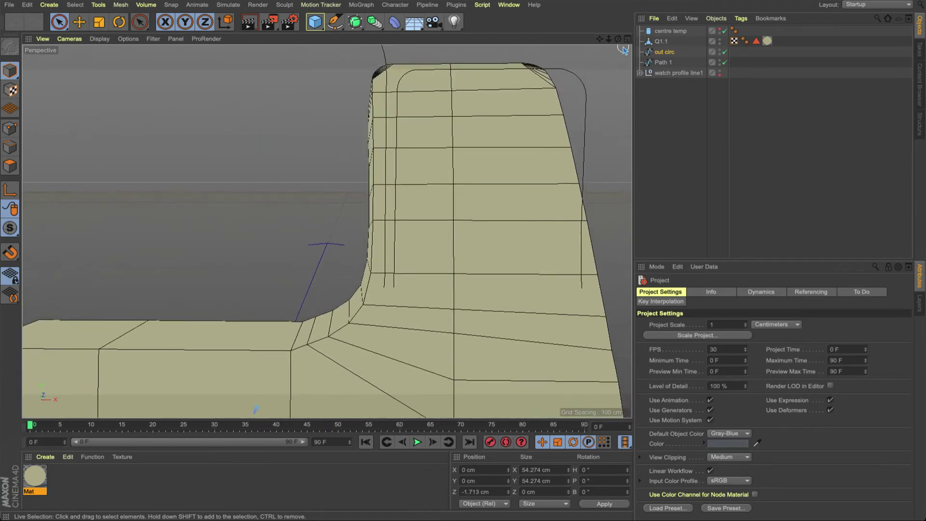
left_click(628, 39)
left_click(627, 232)
right_click_drag(526, 160, 507, 186, "alt")
middle_click_drag(473, 221, 349, 345, "alt")
scroll(411, 212, "up", 3)
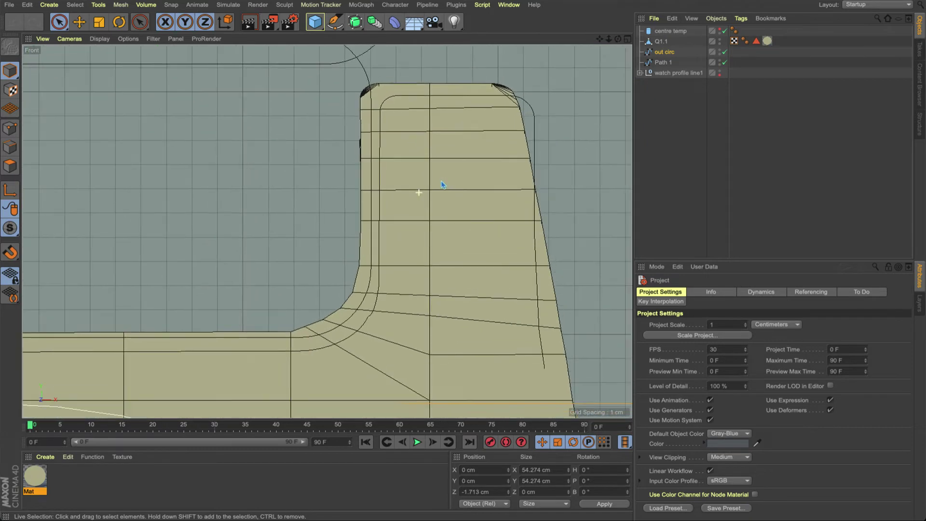
- Select the Q1.1 points along the lug's inner edge through the mesh and scale them in X into a straight vertical line
left_click(417, 190)
scroll(418, 190, "up", 3)
scroll(358, 193, "up", 3)
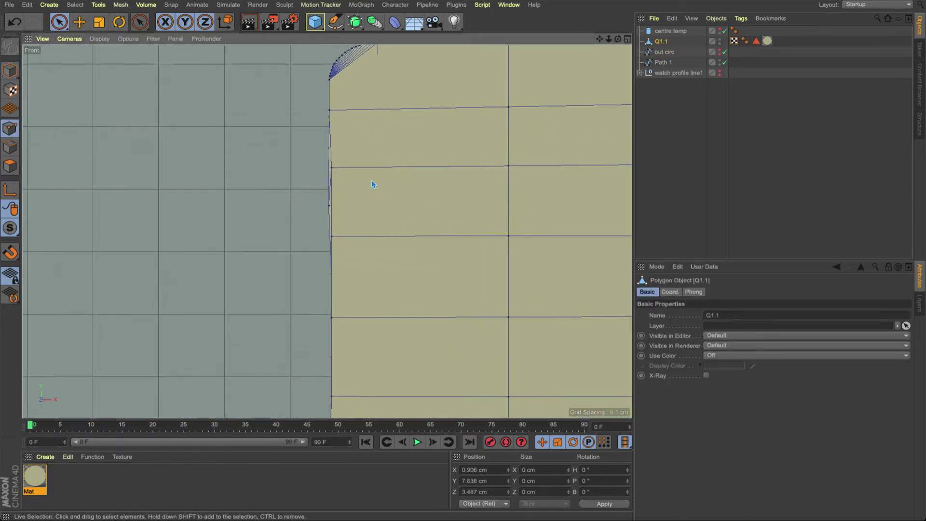
scroll(355, 154, "down", 3)
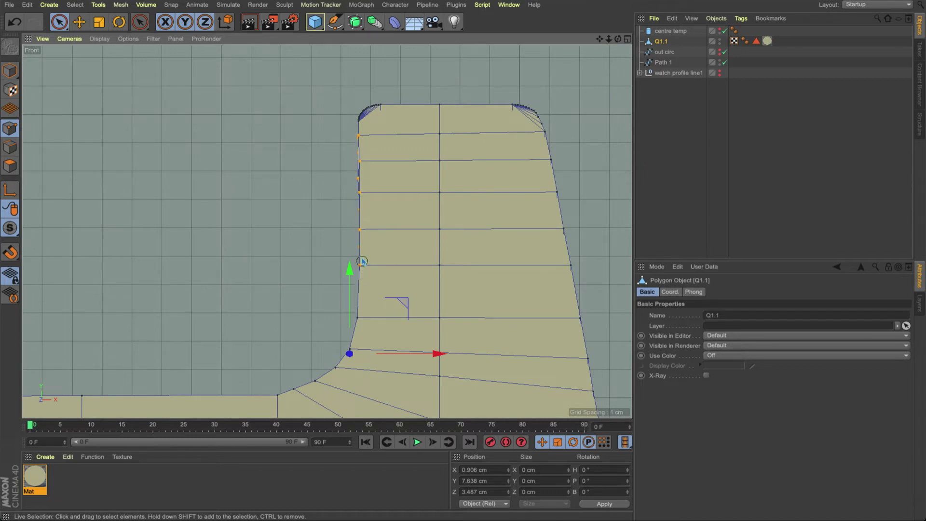
key("t")
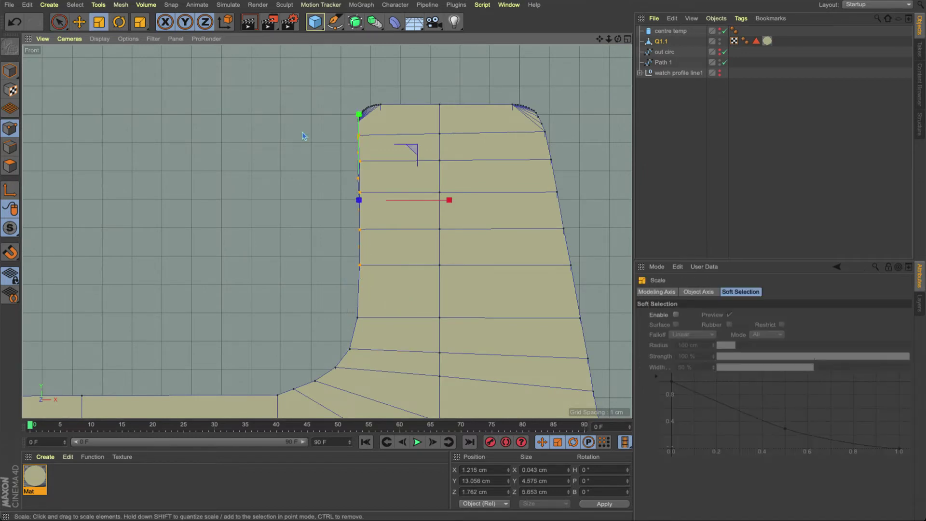
left_click_drag(56, 26, 96, 54)
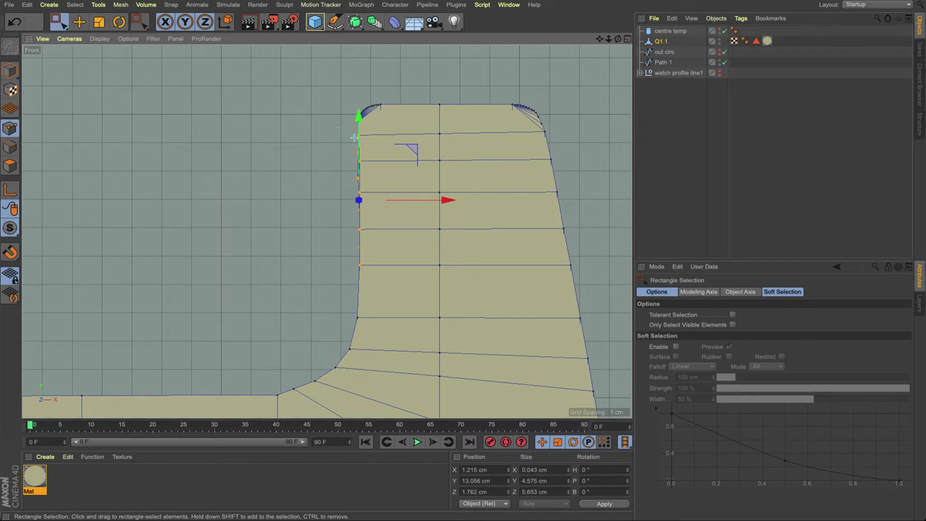
left_click_drag(338, 127, 401, 306)
key("t")
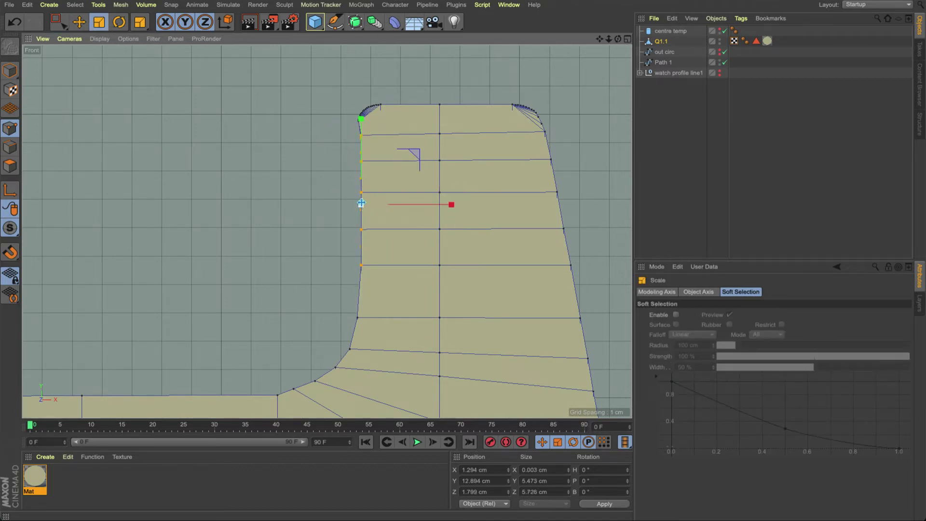
- Move the straightened inner-edge points outward along X to about 1.18 cm, in line with the rounded corner above
scroll(371, 238, "up", 10)
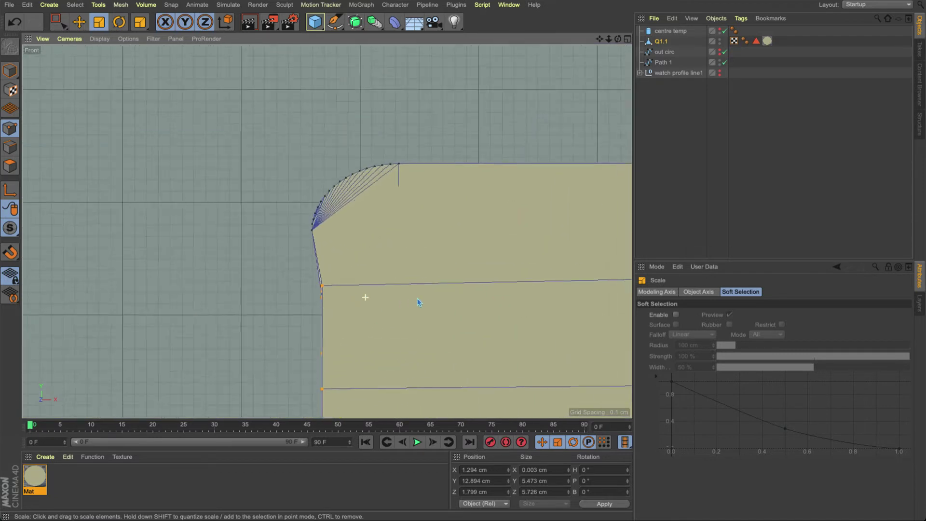
scroll(436, 297, "down", 8)
scroll(388, 260, "up", 4)
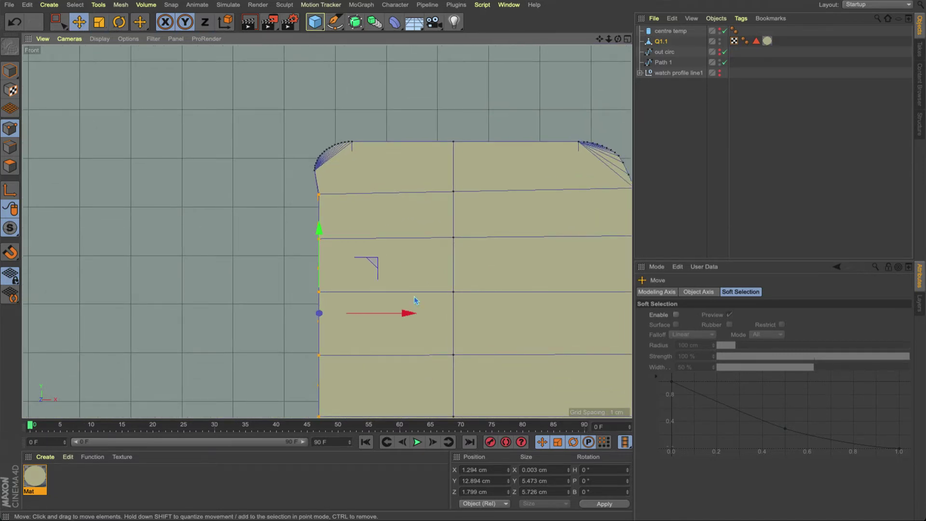
left_click_drag(408, 313, 405, 313)
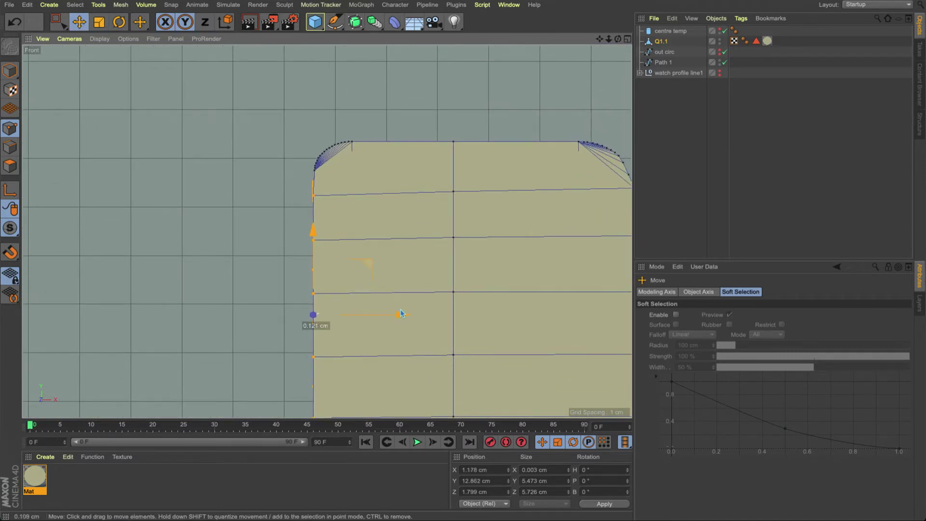
- Try moving the inner-edge point at Y 10.737 cm to X 0.259 cm, and undo the move
right_click_drag(443, 304, 420, 314, "alt")
middle_click_drag(420, 315, 411, 129, "alt")
middle_click_drag(353, 205, 373, 218, "alt")
right_click_drag(373, 217, 411, 217, "alt")
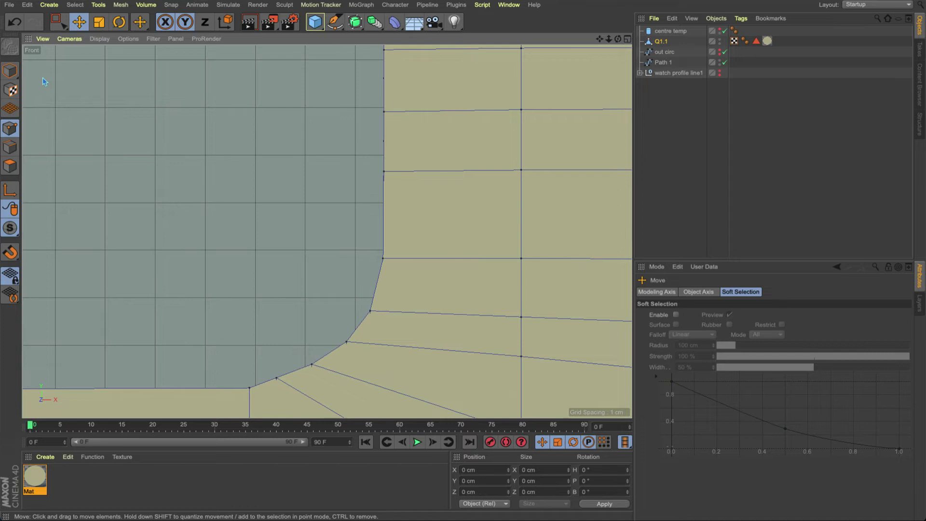
left_click(59, 22)
left_click(385, 171)
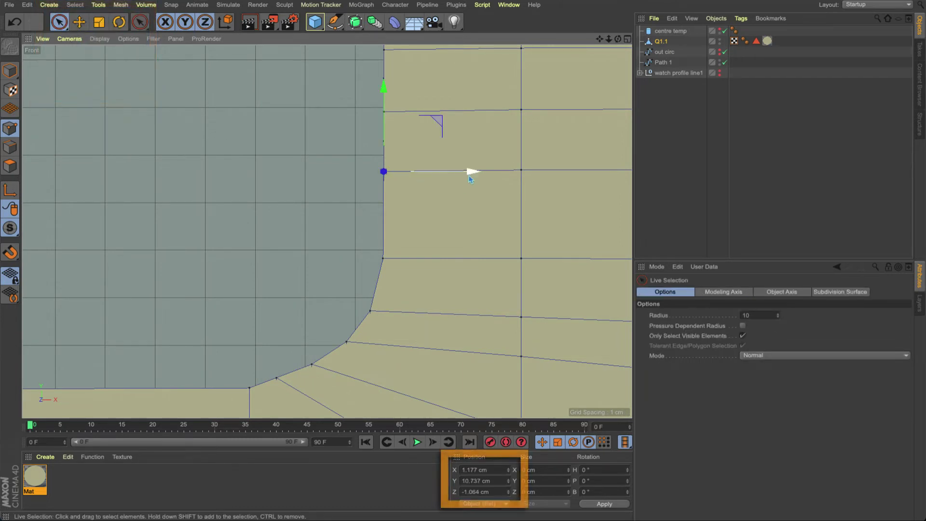
left_click_drag(471, 174, 427, 178)
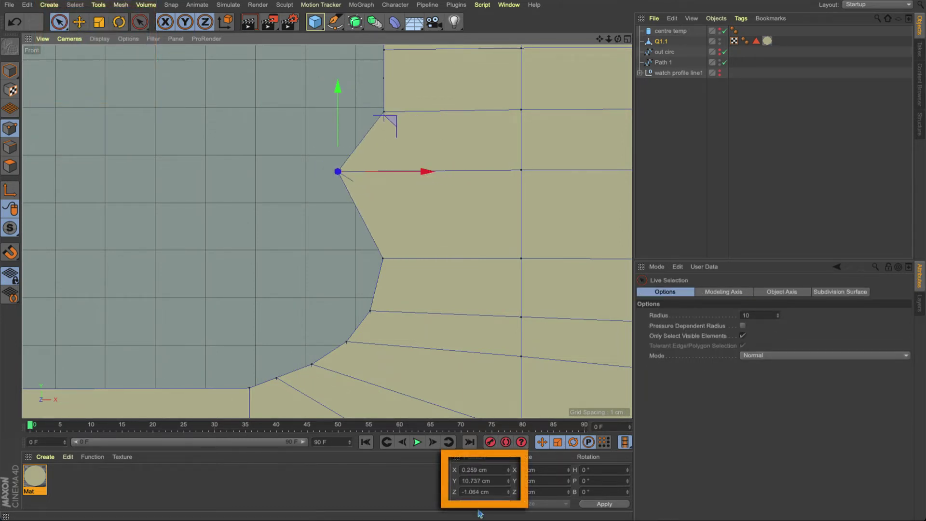
key("ctrl+z")
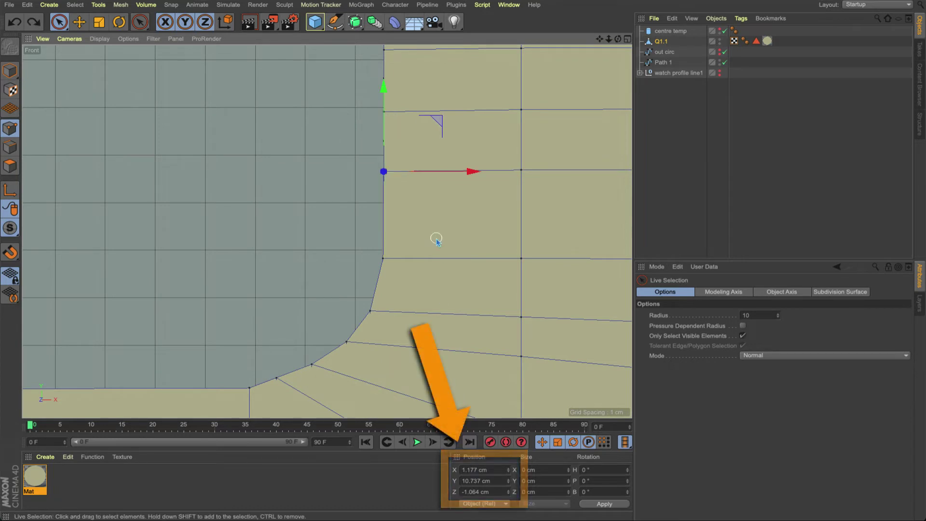
- Copy the X position 1.177 cm from the inner-edge point and apply it to the front and back points just below
left_click(493, 467)
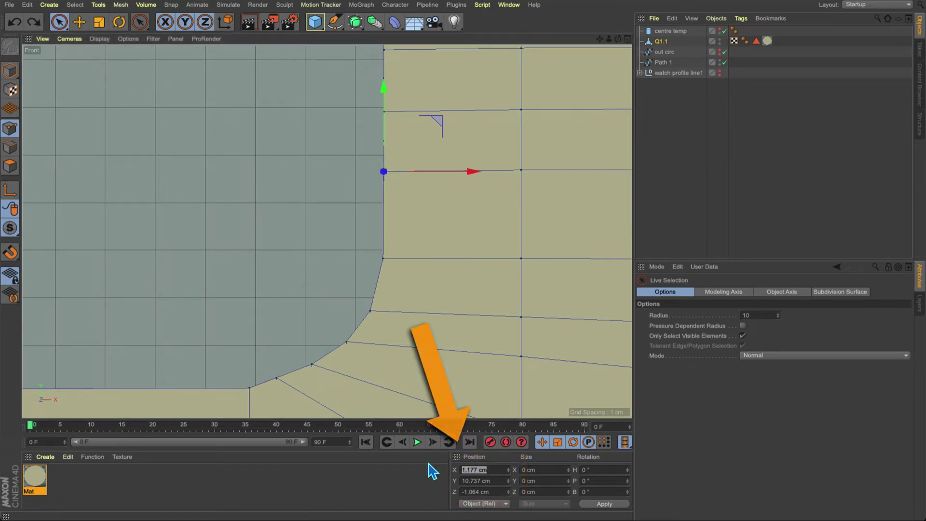
left_click(381, 257)
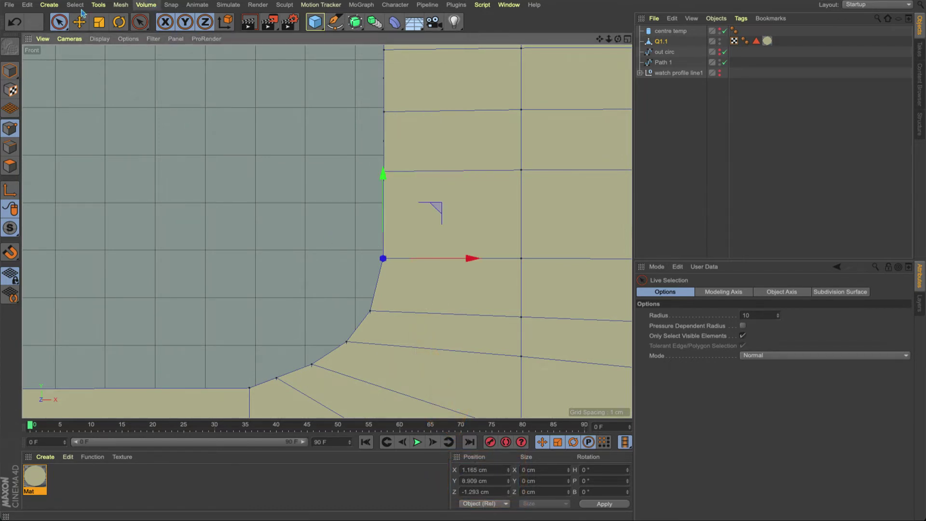
left_click_drag(59, 24, 84, 52)
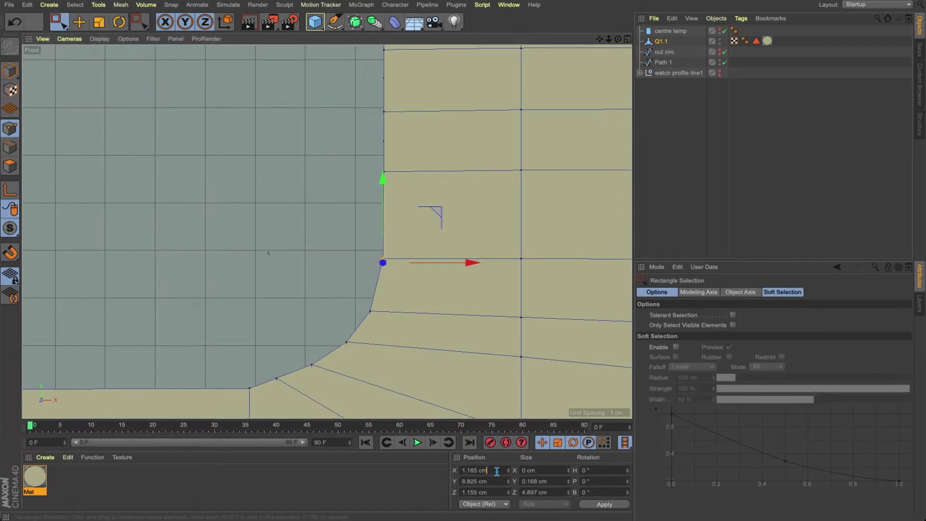
- Smooth the inner corner curve by lowering its first two front-and-back point pairs to Y 6.183 cm and Y 6.538 cm
scroll(255, 256, "up", 6)
left_click_drag(278, 205, 333, 270)
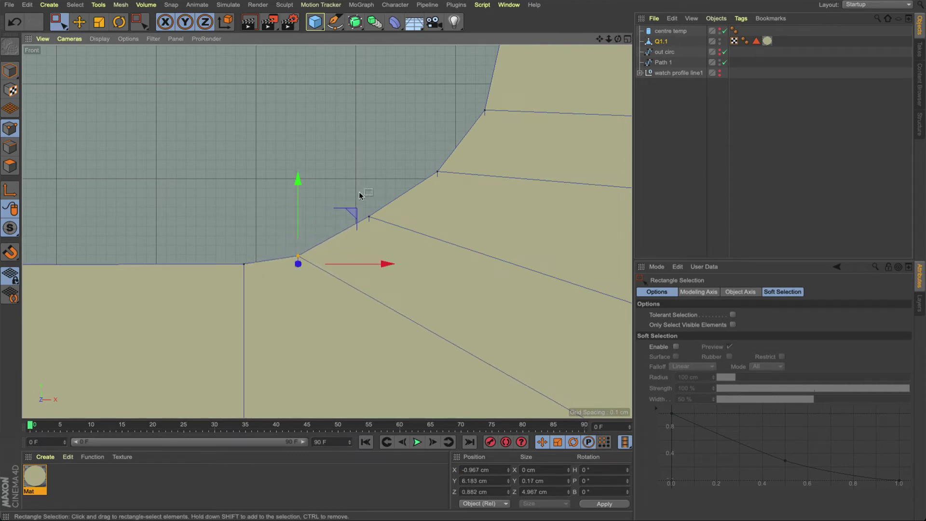
left_click_drag(359, 195, 395, 236)
left_click_drag(367, 150, 367, 150)
scroll(403, 151, "down", 8)
key("e")
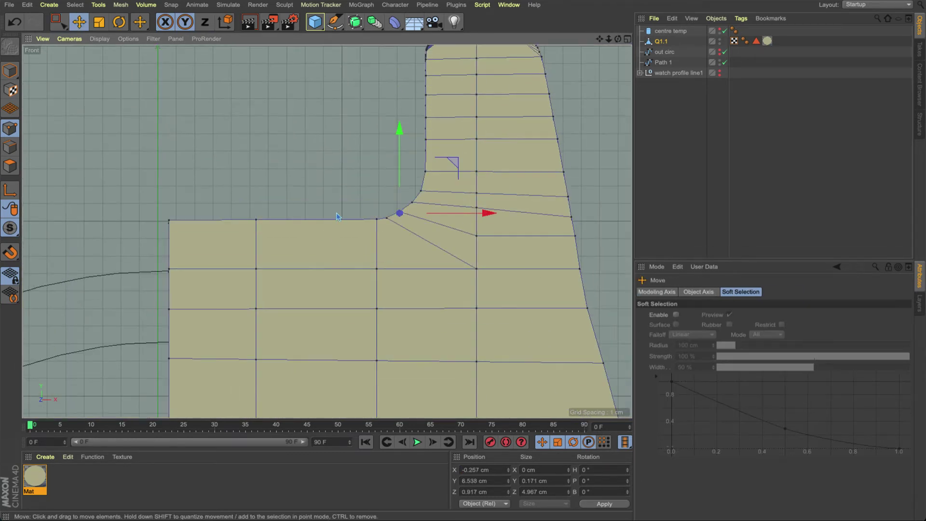
left_click_drag(59, 22, 81, 36)
middle_click_drag(365, 128, 347, 166, "alt")
scroll(347, 167, "down", 5)
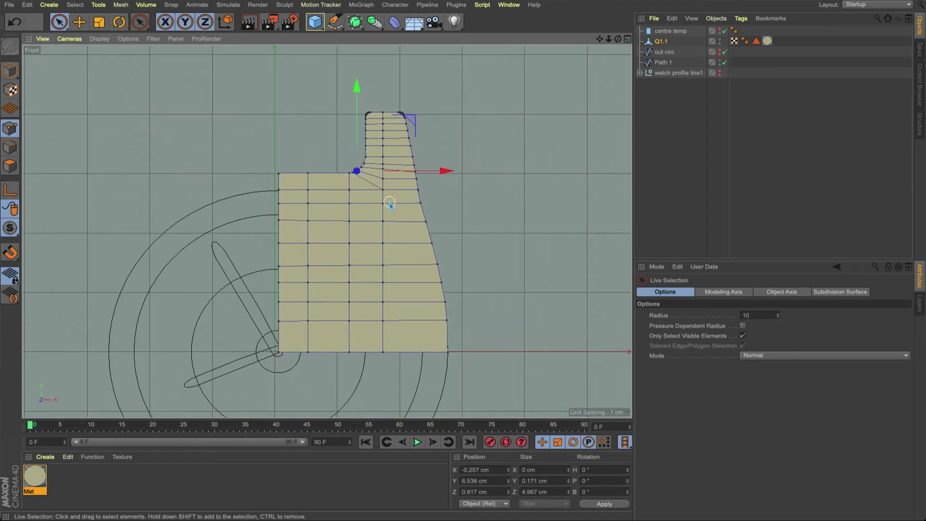
- Shift the lug's inner-edge points and the two point columns continuing through the case about 1.2 cm inward along X
left_click_drag(59, 22, 78, 51)
left_click_drag(327, 78, 394, 358)
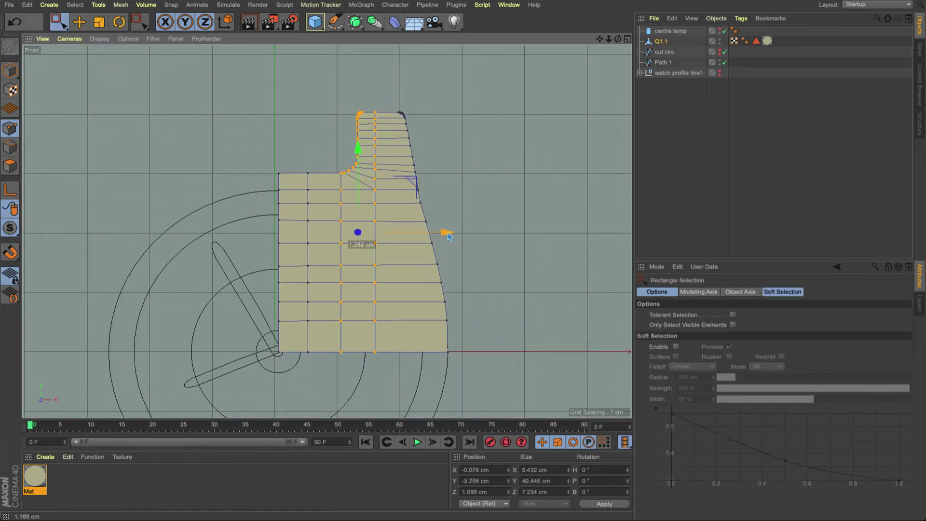
scroll(412, 129, "up", 5)
middle_click_drag(366, 109, 353, 101, "alt")
- Move the lug's outer-edge points, including the rounded corner, inward along X and rotate them a few degrees to tilt the edge inward
left_click_drag(334, 55, 434, 247)
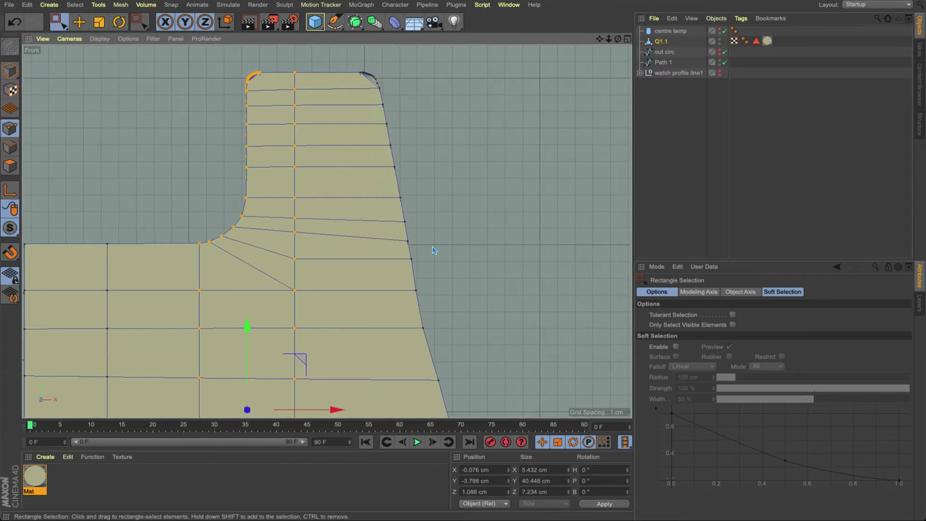
left_click_drag(472, 159, 464, 158)
key("r")
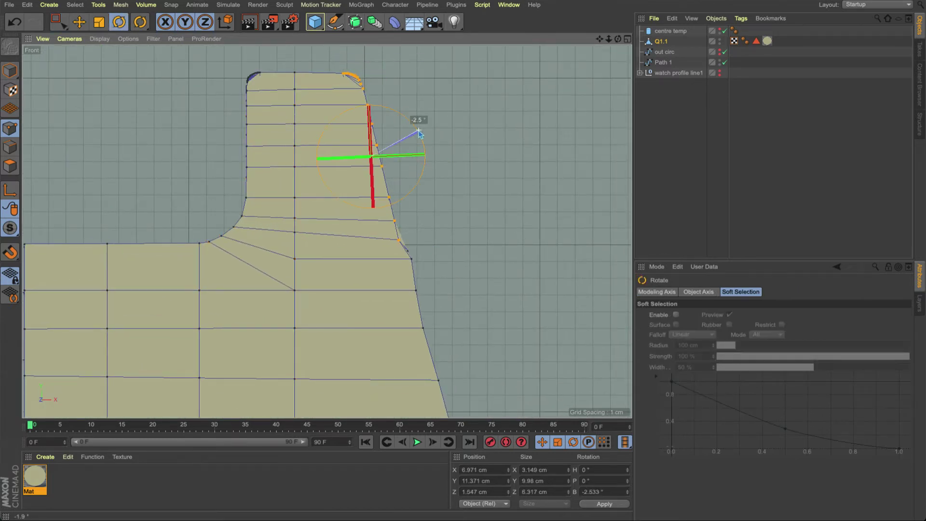
left_click_drag(419, 130, 419, 129)
- Raise the tilted outer-edge points to Y 11.507 cm so the outer rounded corner aligns with the lug's top edge
scroll(419, 115, "up", 8)
middle_click_drag(291, 122, 389, 200, "alt")
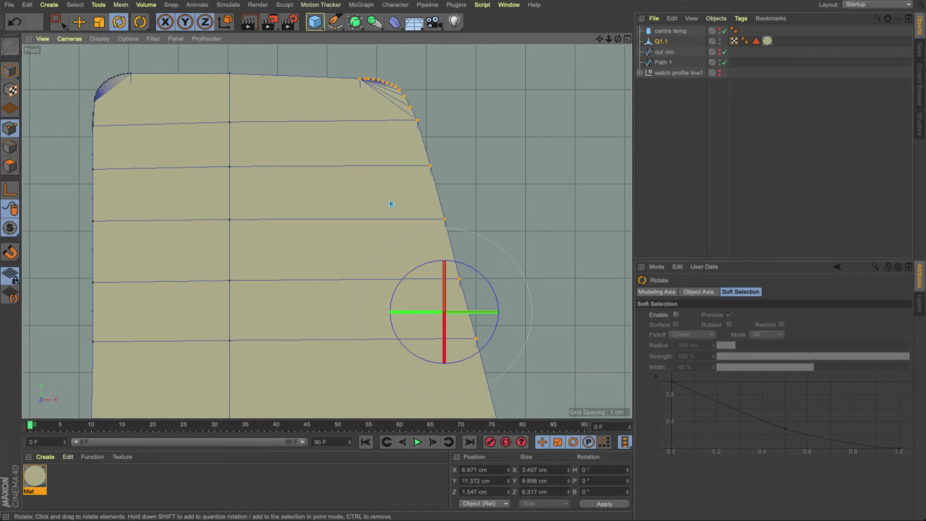
key("e")
left_click_drag(443, 228, 443, 224)
scroll(443, 223, "down", 8)
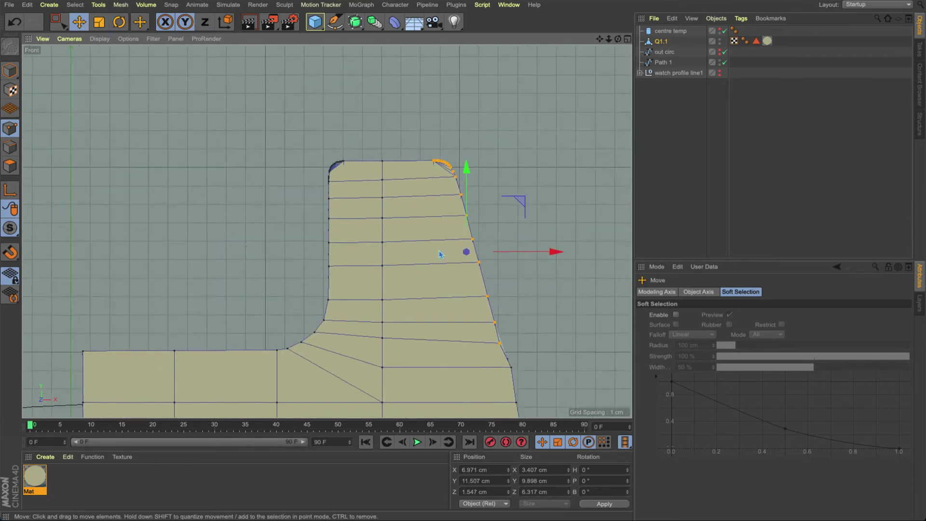
- Smooth the outer edge below the lug by moving two successive front-and-back point pairs inward about 0.26 cm and 0.12 cm along X
scroll(366, 239, "down", 3)
middle_click_drag(440, 254, 358, 230, "alt")
scroll(391, 228, "up", 8)
key("0")
left_click_drag(374, 193, 413, 258)
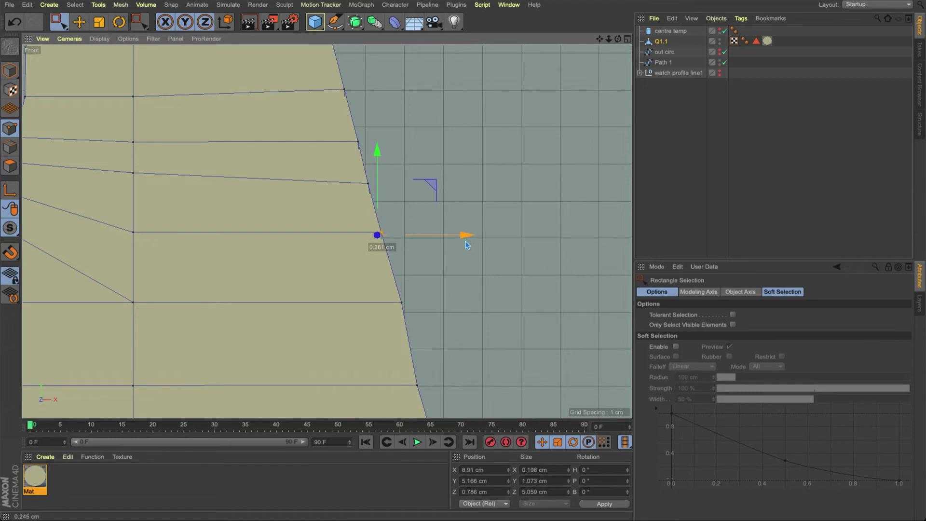
left_click_drag(465, 241, 466, 241)
middle_click_drag(417, 259, 417, 130, "alt")
left_click_drag(373, 138, 411, 208)
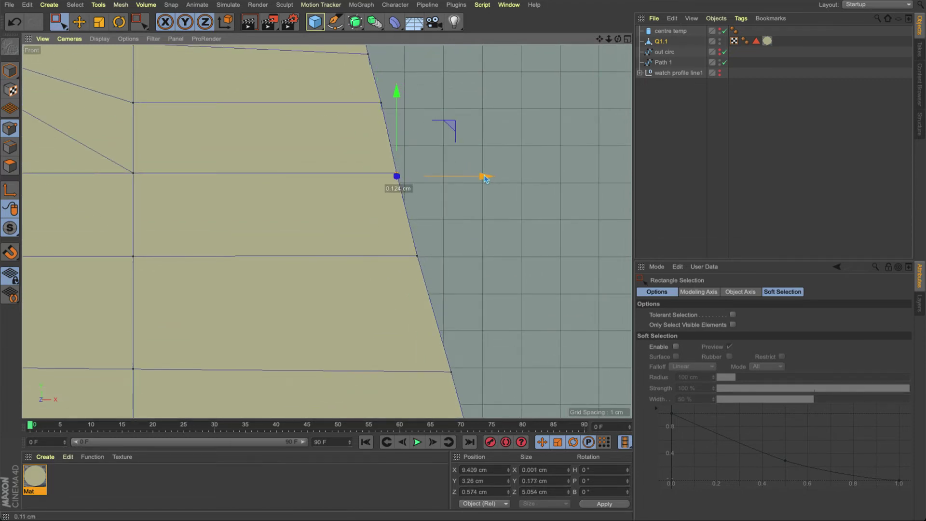
left_click_drag(484, 176, 483, 176)
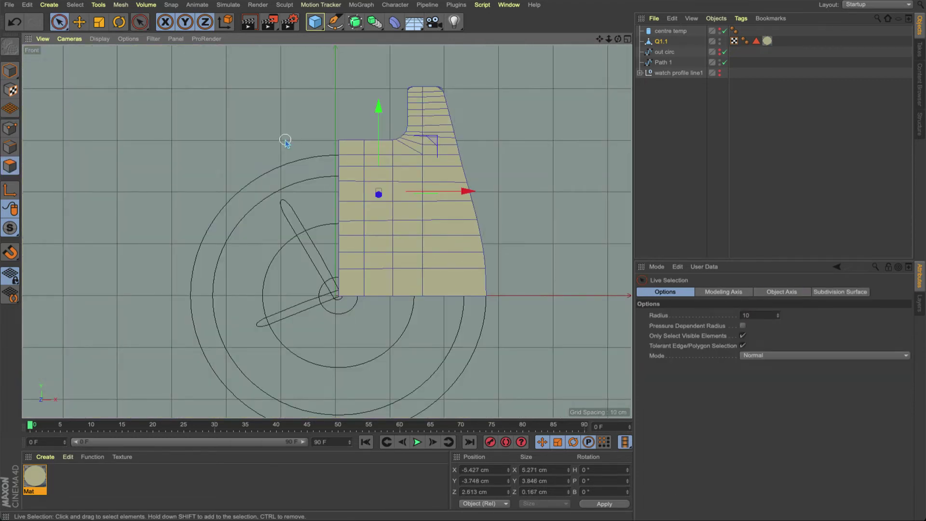
- Try mirroring the case quarter across its straight vertical edge, and delete the mirrored copy
key("ctrl+a")
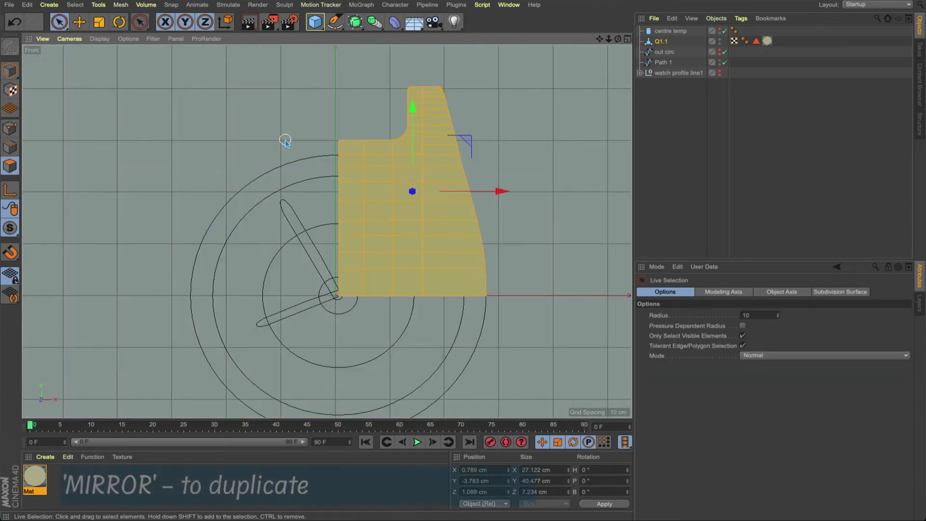
left_click(285, 140)
right_click(285, 140)
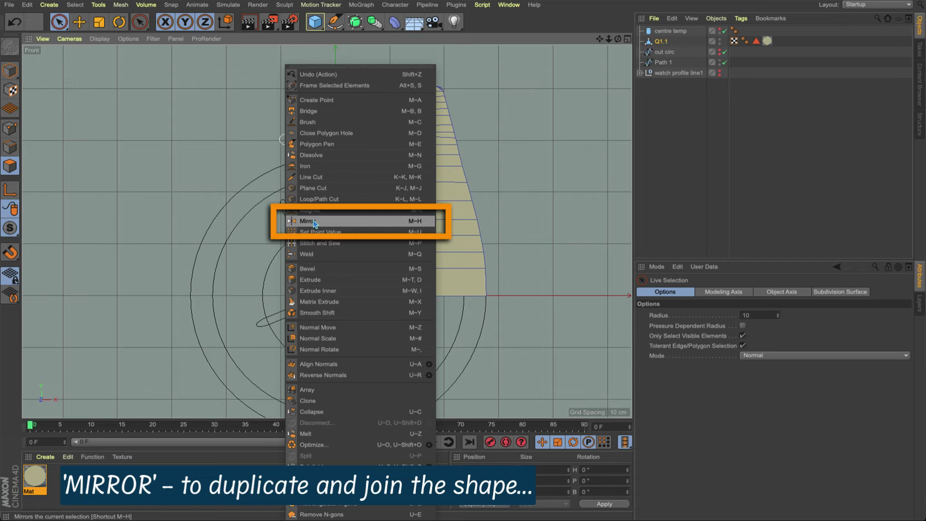
left_click(309, 221)
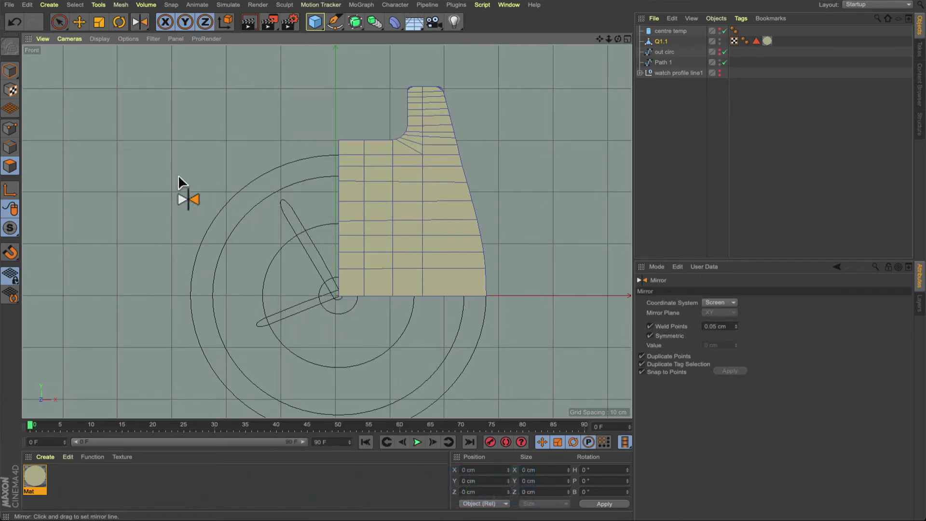
mouse_move(178, 174)
left_mouse_down()
mouse_move(339, 203)
mouse_move(288, 194)
left_mouse_up()
key("space")
key("ctrl+z")
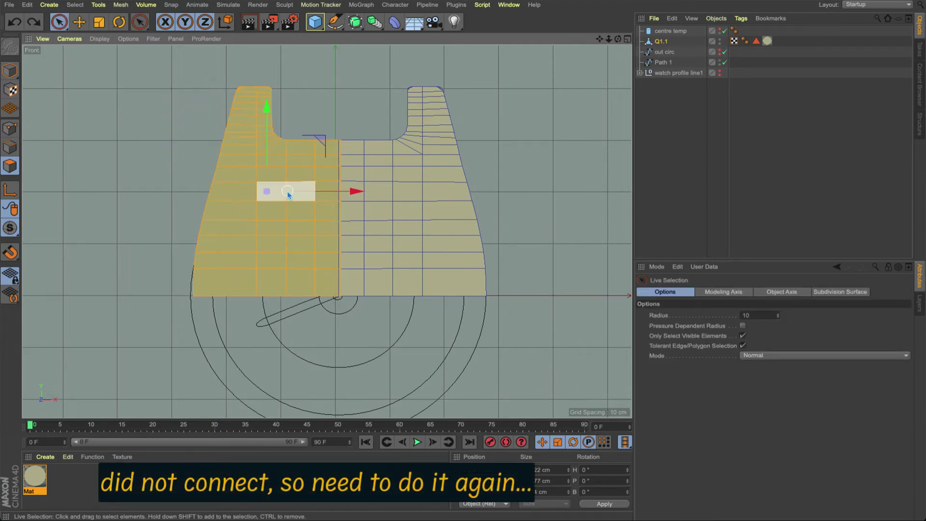
key("Delete")
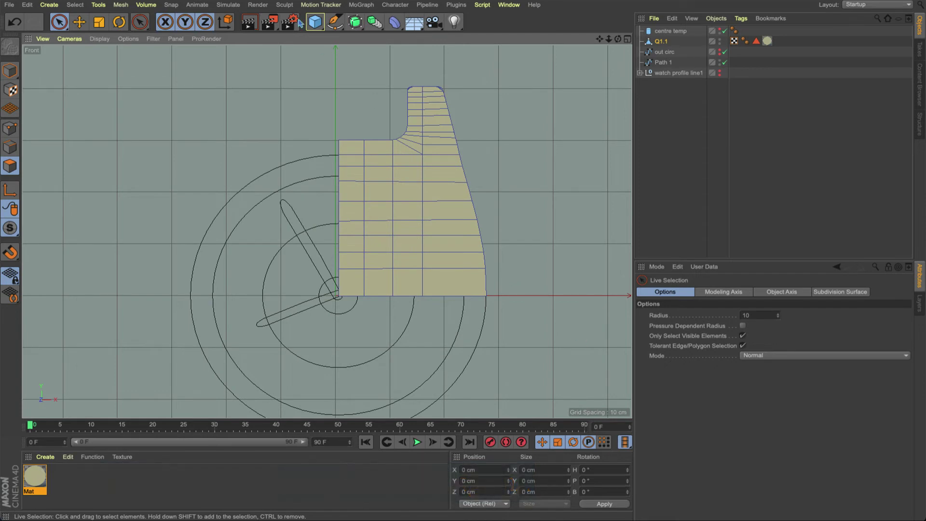
- Mirror the case quarter across its straight vertical edge with the Weld Points tolerance set to 0.06 cm
right_click(289, 144)
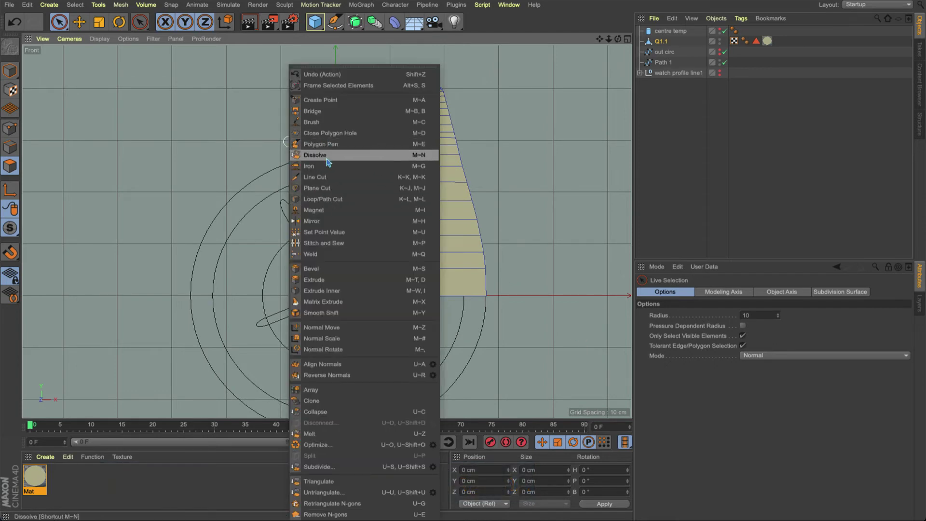
left_click(312, 220)
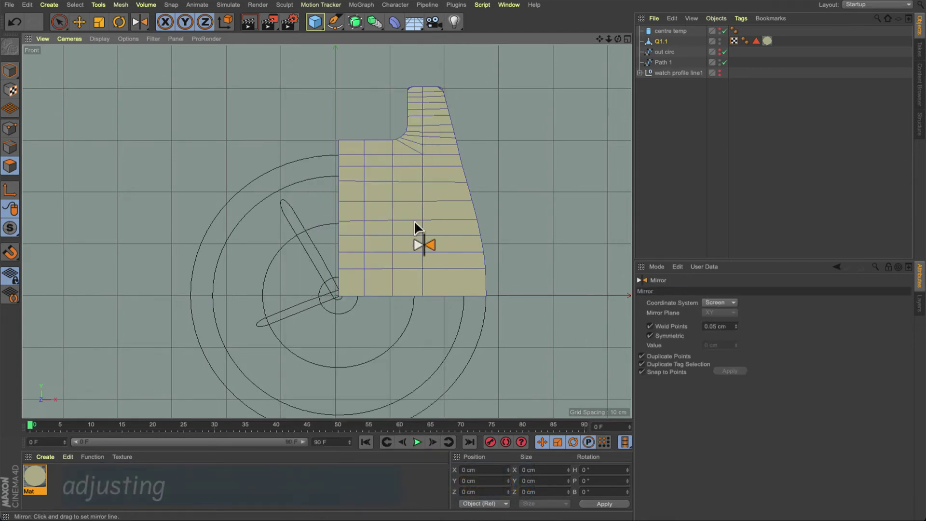
left_click(715, 326)
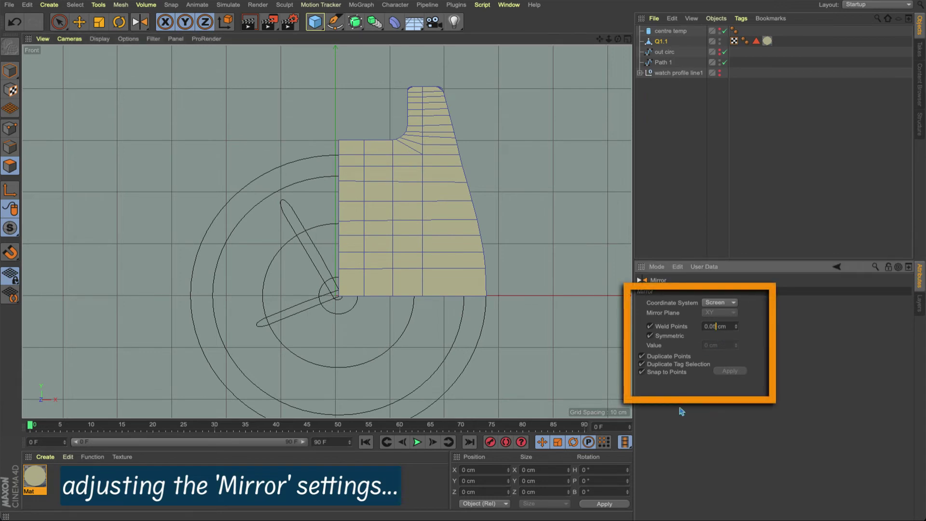
type("6")
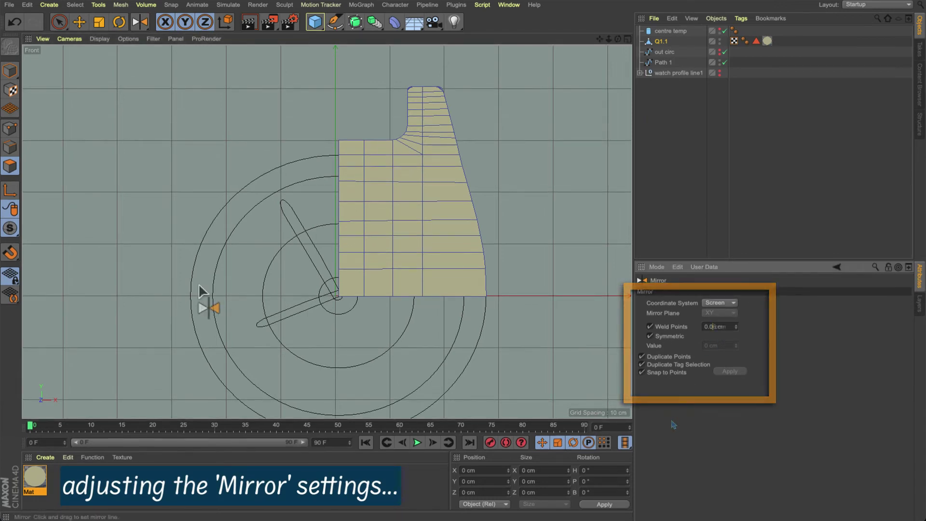
left_click_drag(343, 231, 339, 231)
key("space")
left_click_drag(355, 192, 279, 198)
key("ctrl+z")
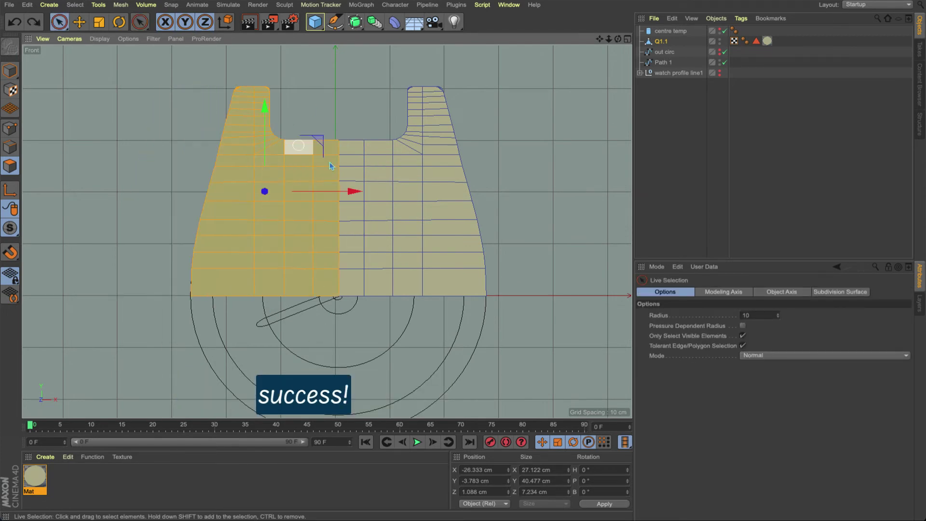
- Examine the mirrored case half from an angle in the perspective view, and return to the front view
left_click(628, 39)
left_click(322, 40)
left_click_drag(376, 123, 399, 215, "alt")
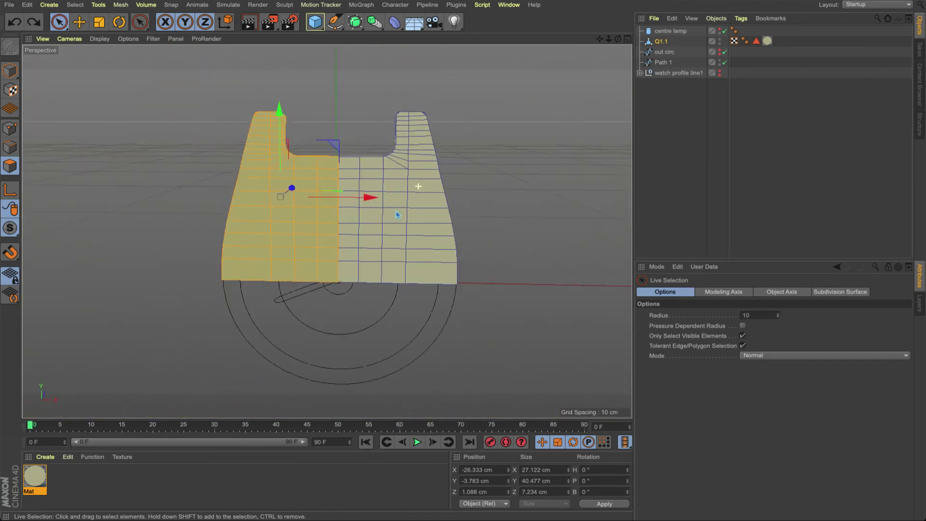
middle_click_drag(398, 215, 405, 158, "alt")
scroll(396, 157, "up", 3)
left_click(627, 39)
left_click(628, 232)
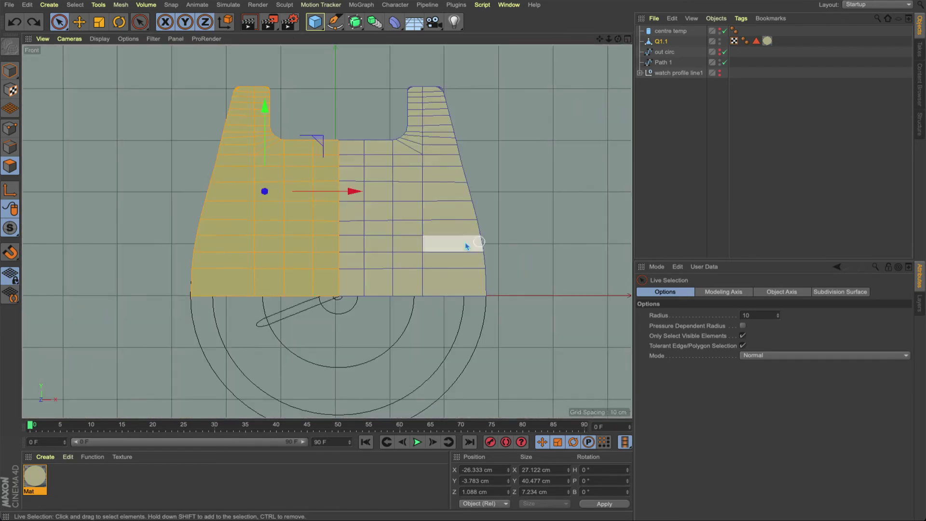
- Select the whole half case and mirror it downward across its straight horizontal edge to complete the full case
middle_click_drag(465, 246, 453, 219, "alt")
key("ctrl+a")
right_click(542, 305)
left_click(576, 221)
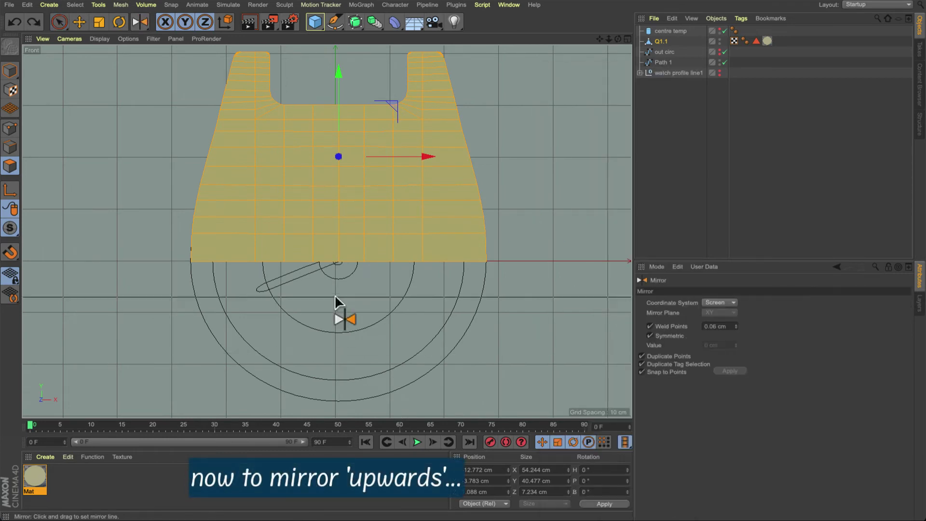
left_click(341, 257)
key("space")
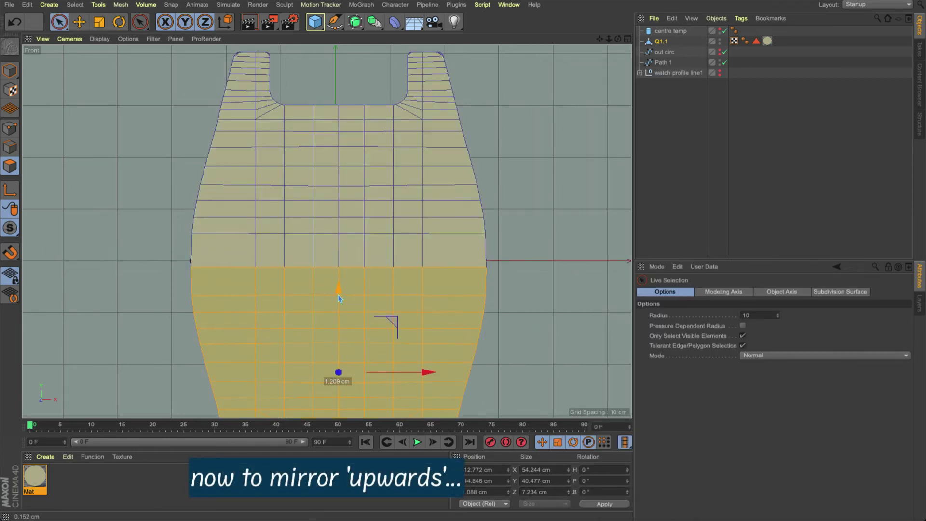
key("ctrl+z")
right_click_drag(469, 225, 400, 260, "alt")
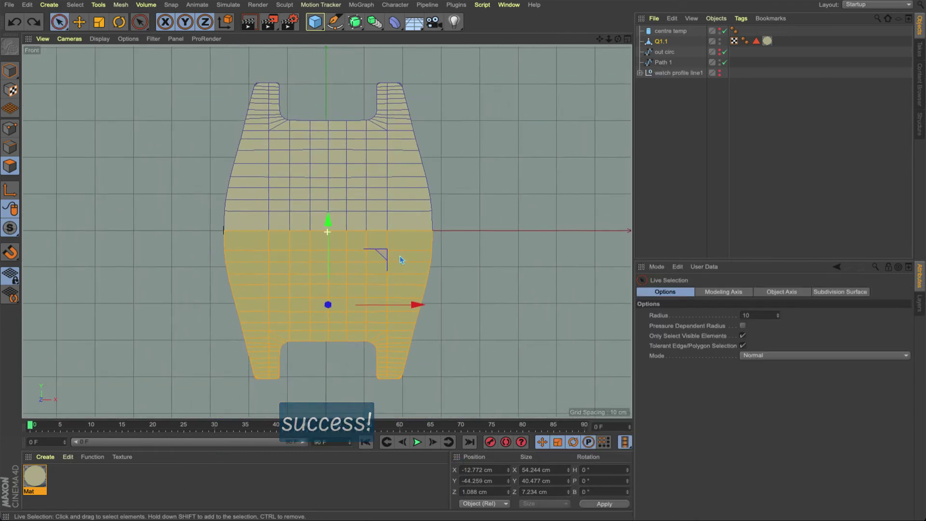
- Show the watch profile line1 outlines over the full case mesh and compare them in the perspective and front views
middle_click_drag(401, 261, 400, 253, "alt")
left_click(719, 64)
left_click(720, 64)
left_click(719, 71)
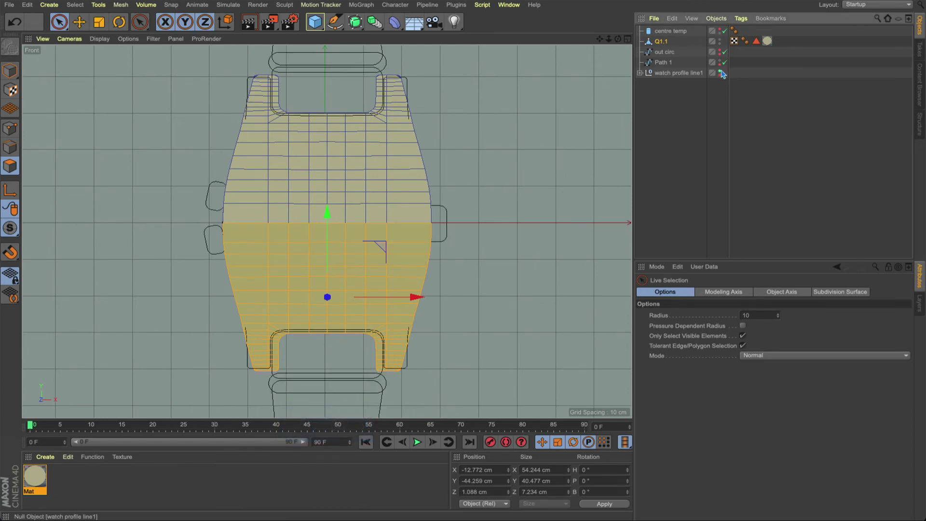
left_click(719, 71)
left_click(720, 71)
left_click(719, 71)
left_click(675, 73)
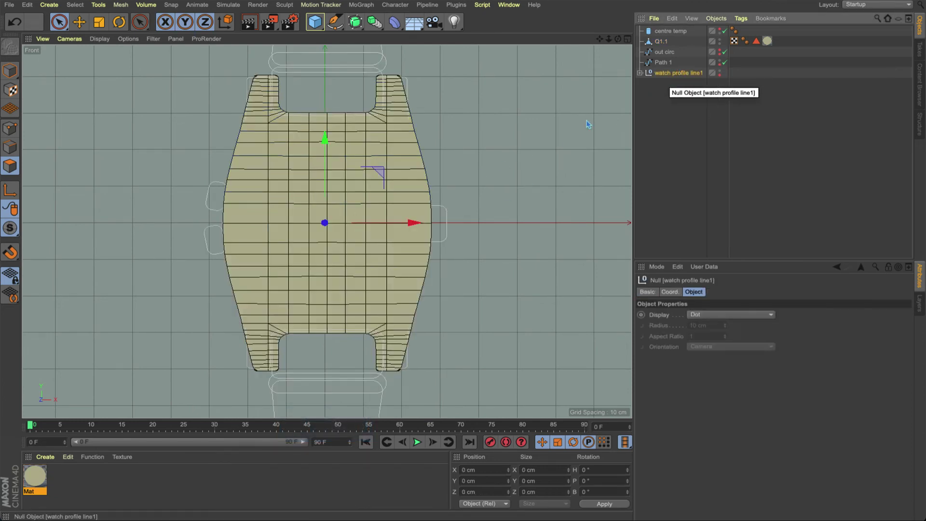
left_click(627, 40)
left_click(323, 40)
left_click_drag(355, 123, 551, 140, "alt")
left_click(628, 40)
middle_click(385, 275)
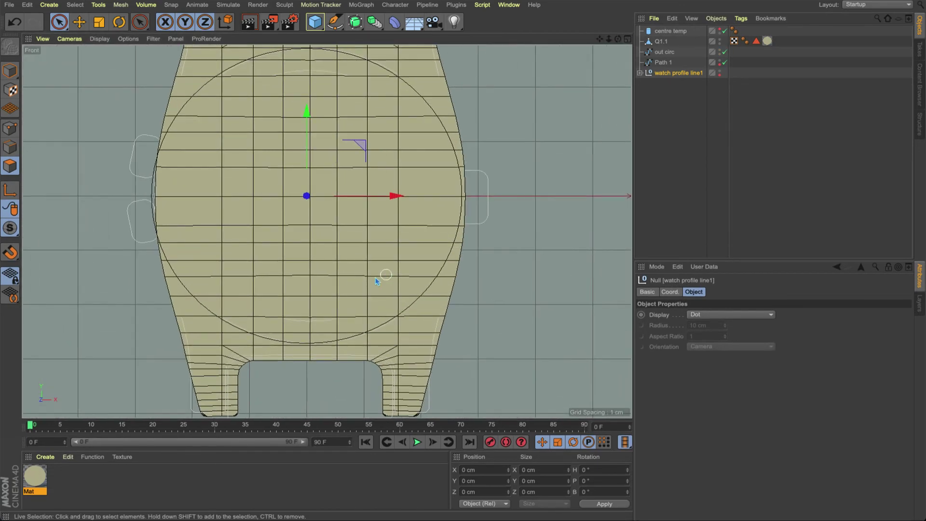
- Try shifting the out circ spline along X, and undo the move
left_click(667, 54)
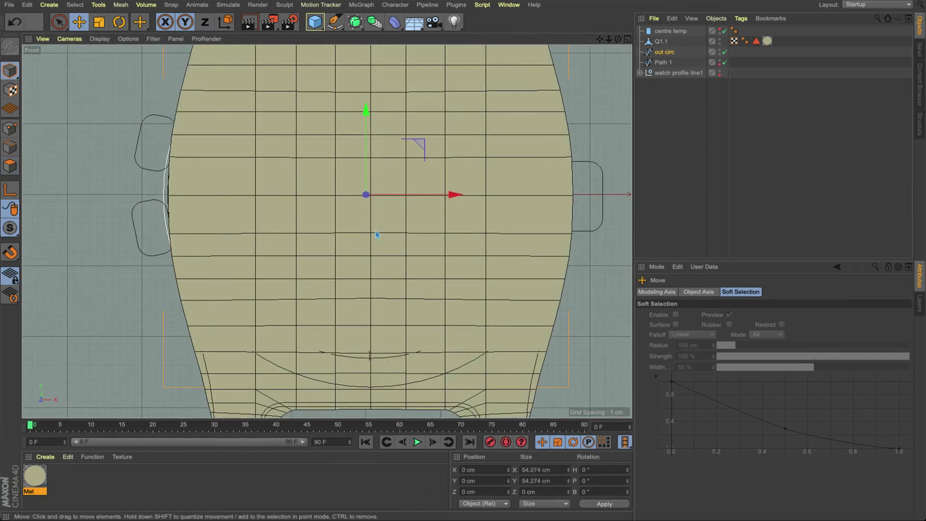
left_click_drag(453, 194, 468, 196)
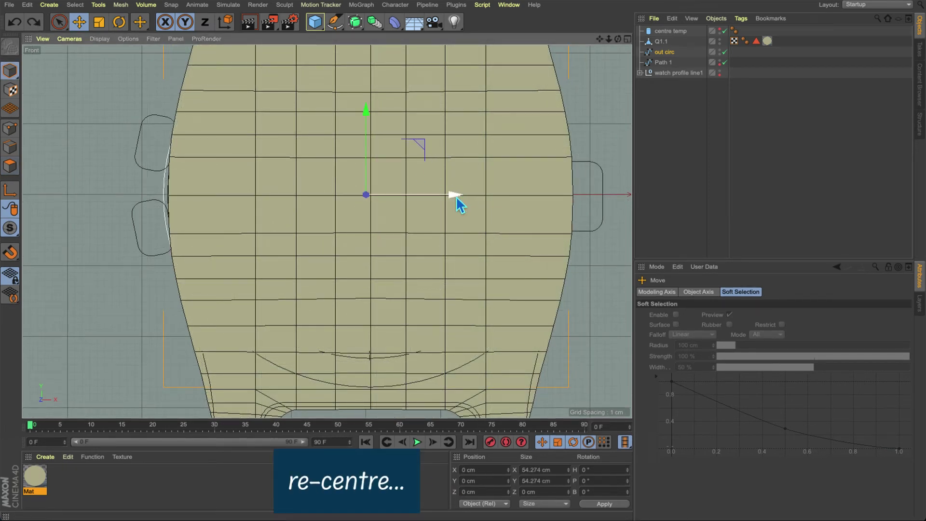
left_click(670, 63)
- Centre only the axis of Q1.1 at the origin by setting its X, Y and Z positions to 0 cm
left_click(666, 42)
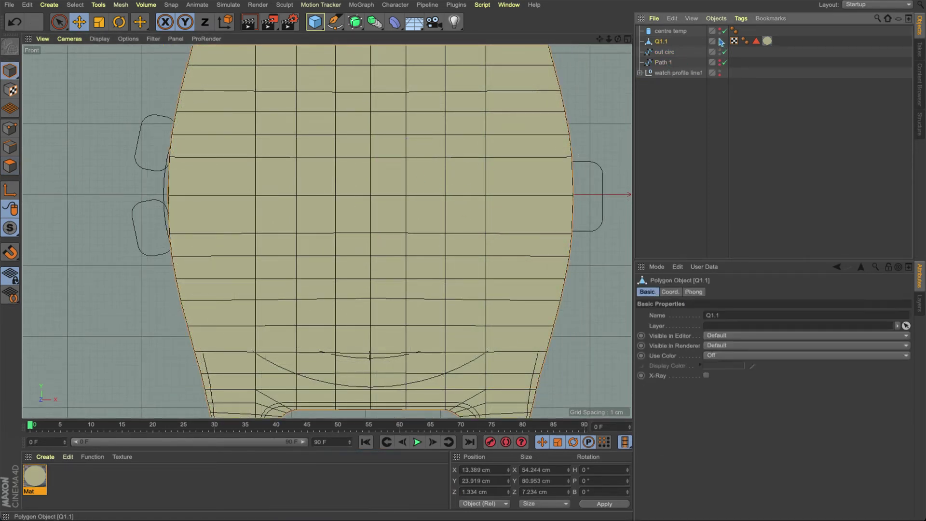
left_click(59, 22)
scroll(375, 151, "down", 5)
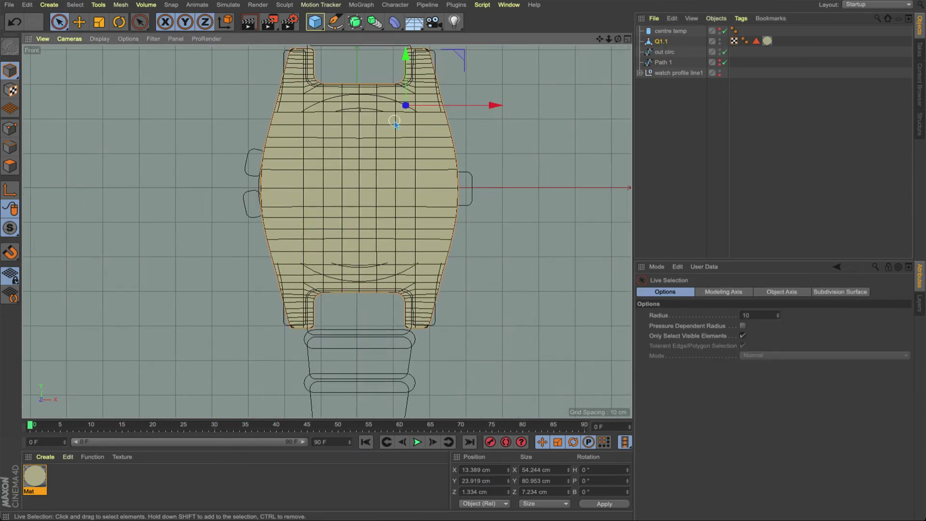
left_click(474, 469)
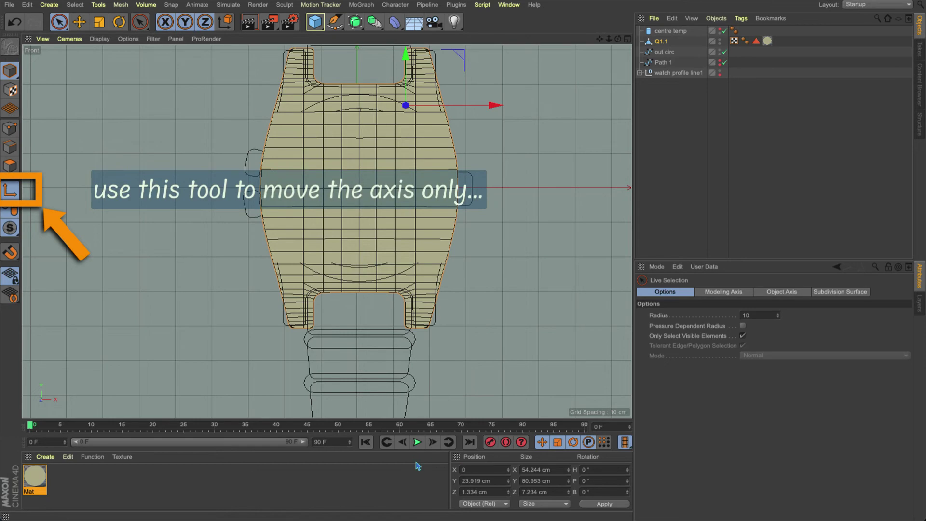
key("0")
double_click(486, 482)
type("0")
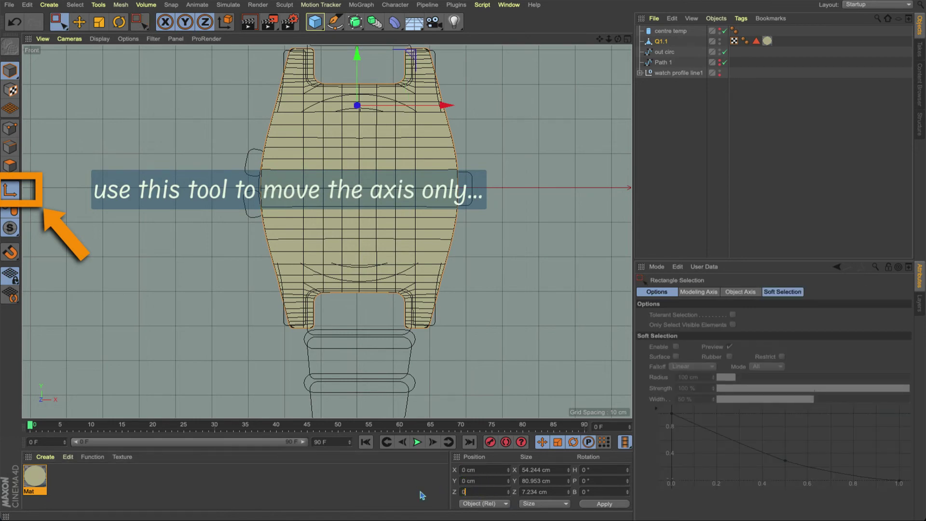
type("0")
key("Return")
- Shift the Q1.1 mesh to about X -0.61 cm to centre it on the reference outlines, adjusting its height slightly
scroll(349, 194, "up", 10)
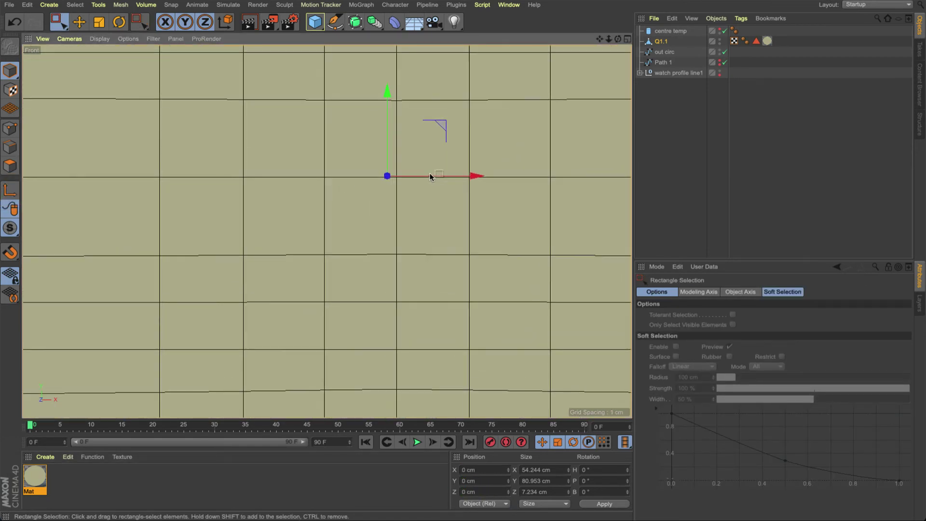
scroll(419, 198, "down", 3)
left_click_drag(393, 183, 399, 185)
scroll(397, 183, "down", 1)
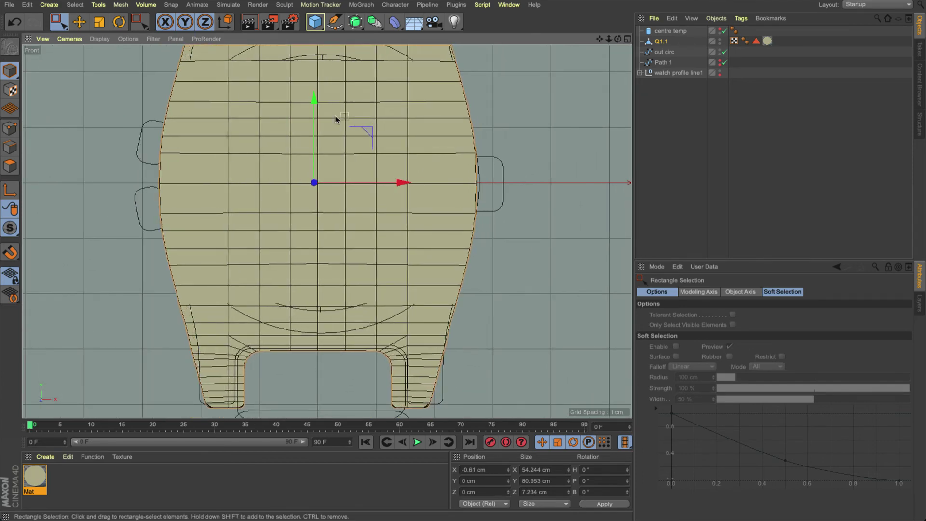
left_click_drag(314, 99, 315, 98)
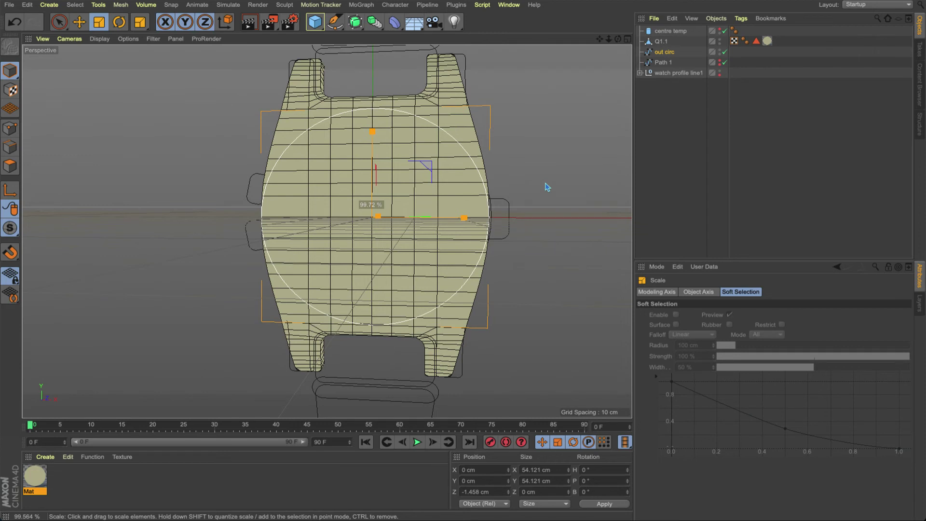
- Add a cylinder primitive and centre it by setting its X, Y and Z positions to 0 cm
left_click(315, 22)
left_click(519, 35)
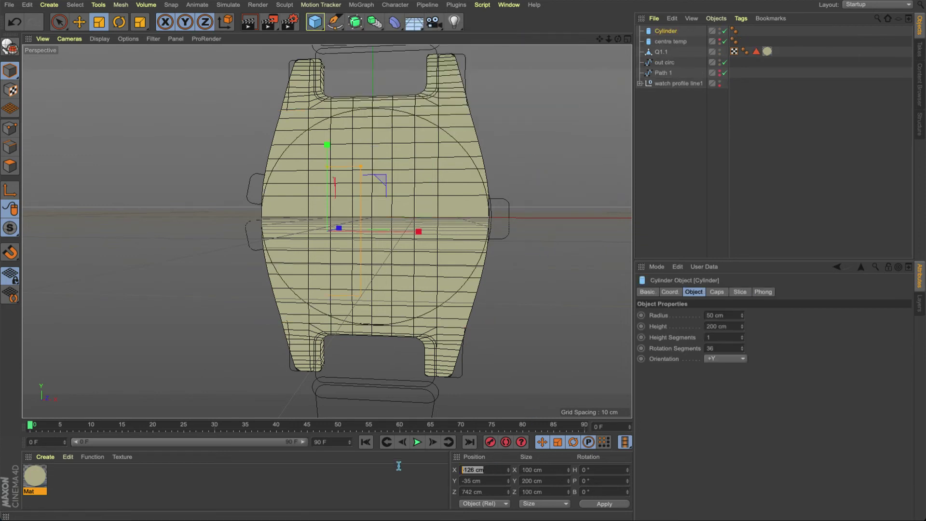
left_click_drag(493, 491, 415, 497)
type("0")
key("Return")
scroll(322, 237, "down", 5)
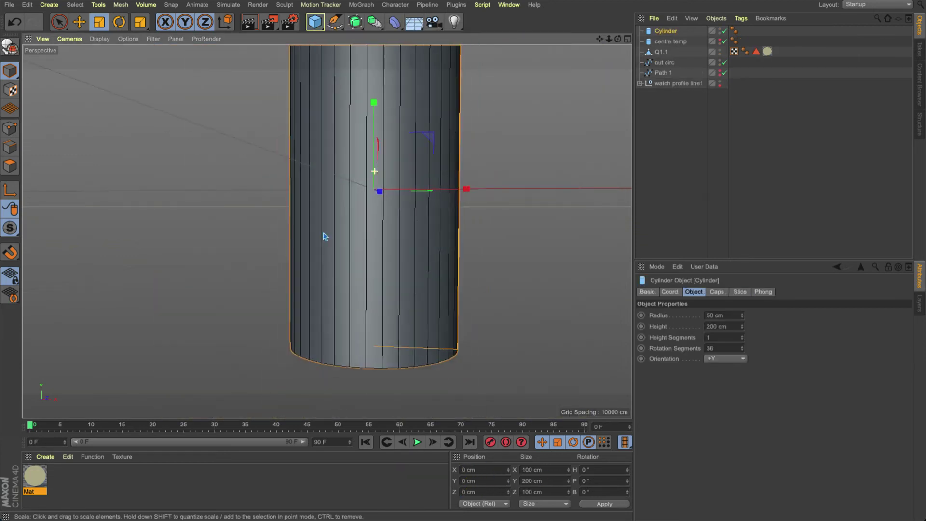
- Rotate the cylinder to face the front by setting its pitch to 90°
key("r")
left_click_drag(369, 136, 385, 270)
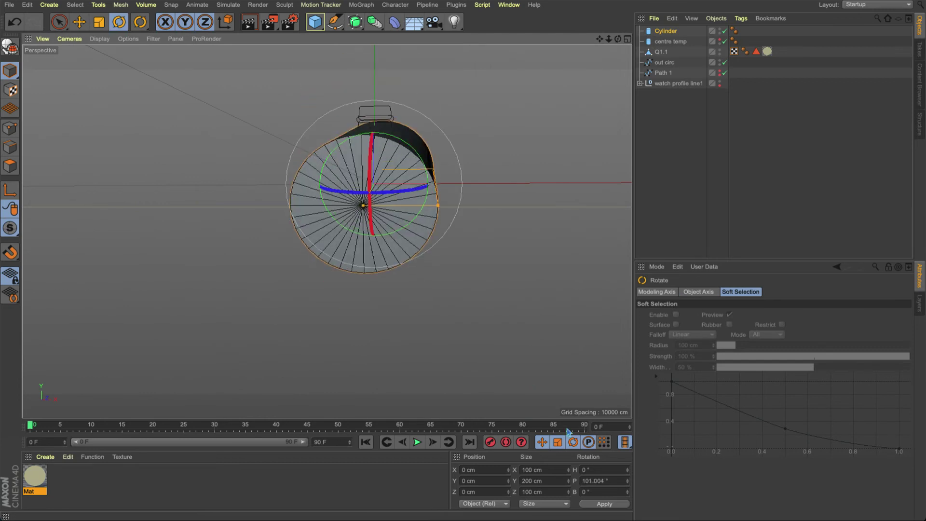
left_click_drag(615, 481, 511, 484)
type("90")
key("Return")
- Scale the cylinder to about 54 cm in diameter so it fits the outer watch circle in the front view
key("t")
left_click_drag(502, 170, 335, 295)
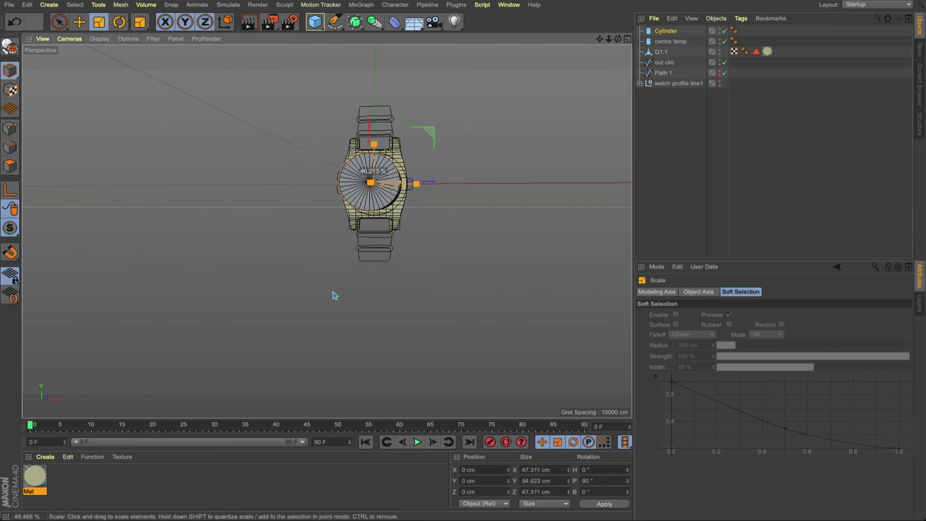
key("o")
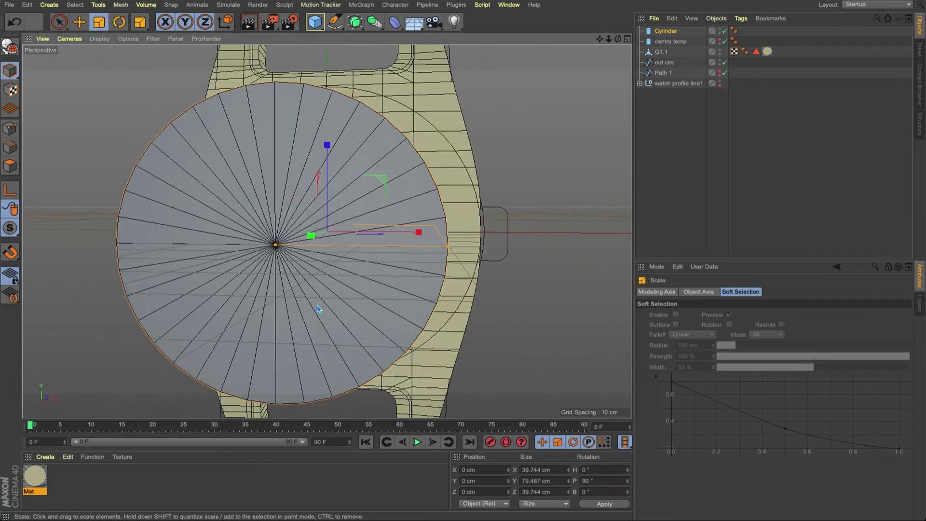
left_click(628, 38)
left_click(627, 234)
scroll(260, 177, "up", 5)
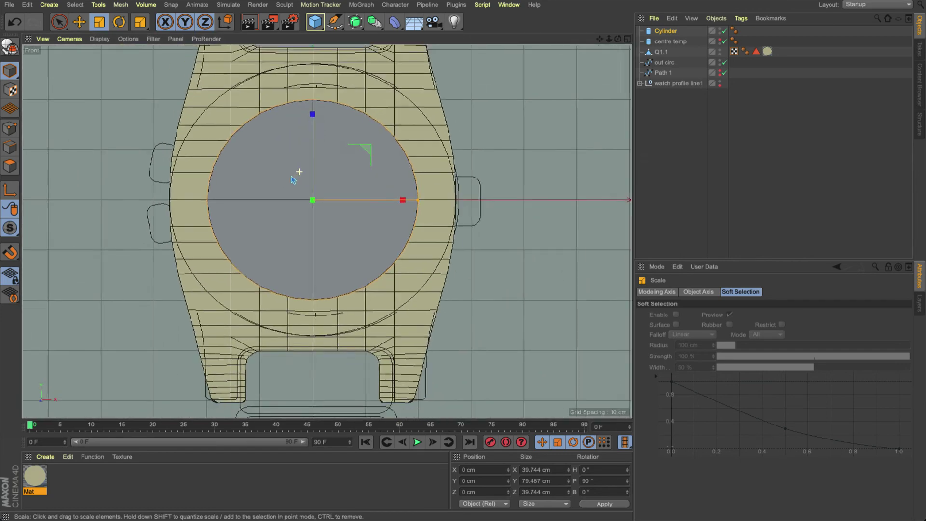
scroll(297, 173, "down", 2)
left_click_drag(396, 194, 424, 194)
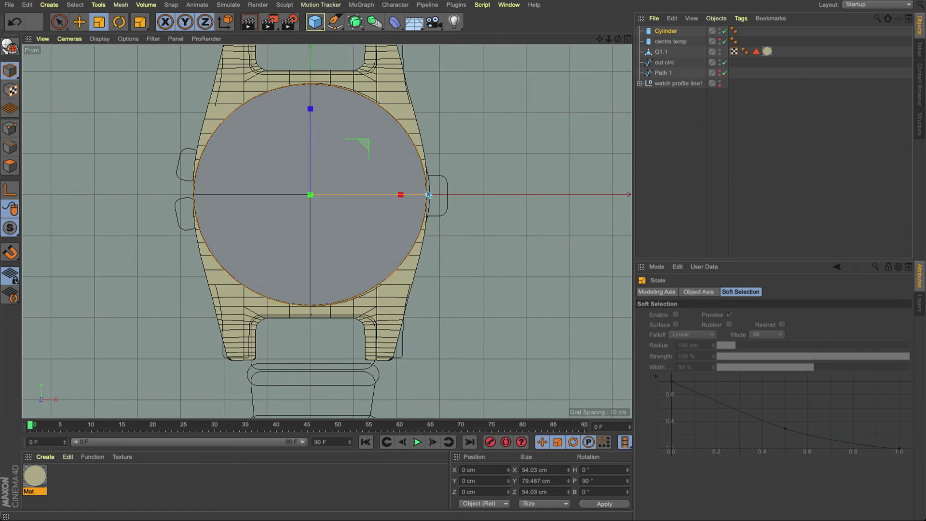
- Thin the cylinder to about 8.4 cm deep and move it to about Z 0.98 cm so it spans the case thickness
right_click_drag(369, 233, 449, 237, "alt")
left_click(627, 39)
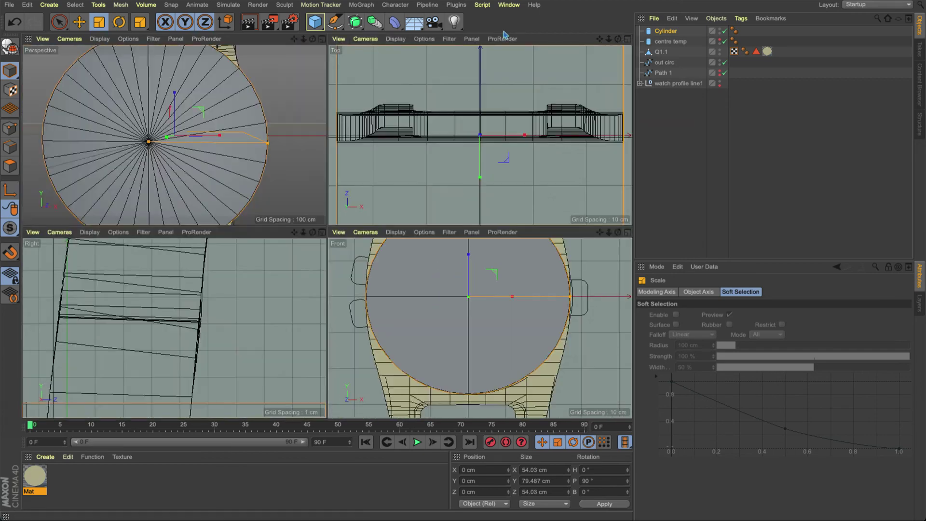
left_click(322, 39)
right_click_drag(377, 123, 304, 126, "alt")
left_click_drag(304, 126, 166, 137, "alt")
left_click_drag(130, 204, 256, 203)
right_click_drag(255, 204, 298, 206, "alt")
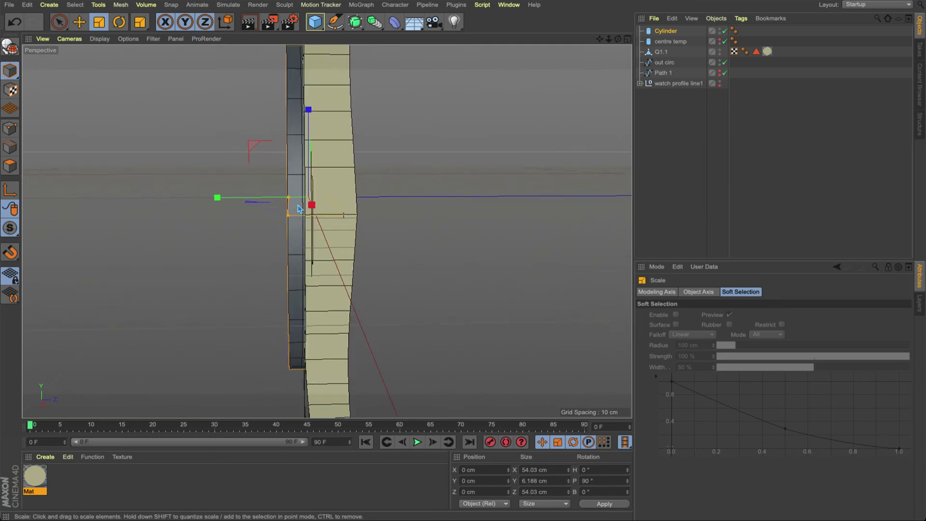
left_click_drag(222, 199, 229, 201)
mouse_move(288, 200)
left_mouse_down("alt")
mouse_move(314, 201)
mouse_move(276, 206)
left_mouse_up("alt")
right_click_drag(302, 201, 359, 201, "alt")
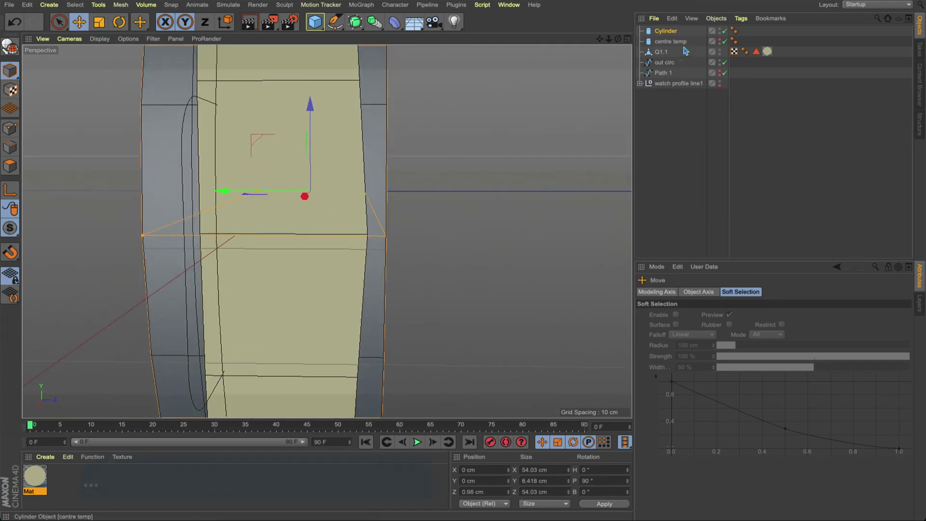
- In the right view, nudge the Q1.1 rear edge points near Y 30.08 cm along Z and flatten the neighbouring row
left_click(662, 52)
left_click(9, 127)
middle_click(548, 231)
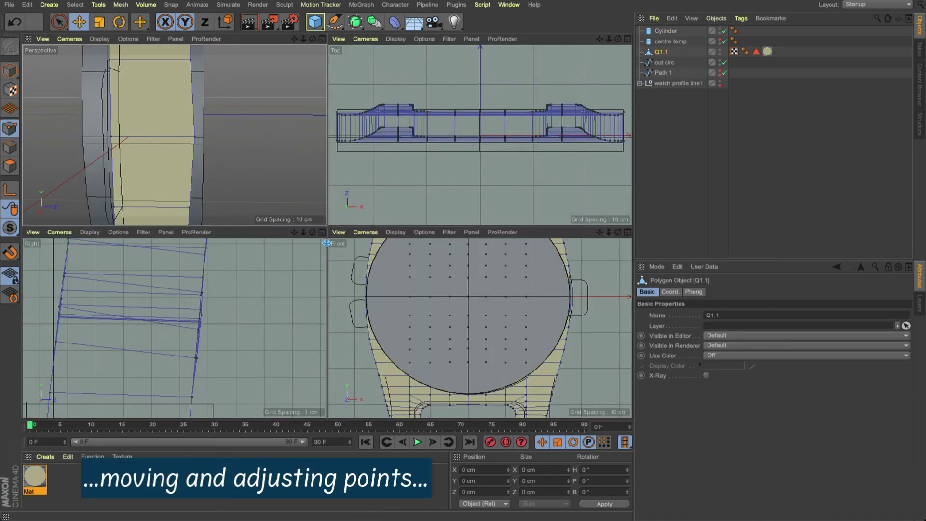
middle_click(308, 253)
right_click_drag(342, 256, 311, 256, "alt")
right_click_drag(372, 211, 482, 212, "alt")
left_click_drag(59, 22, 86, 52)
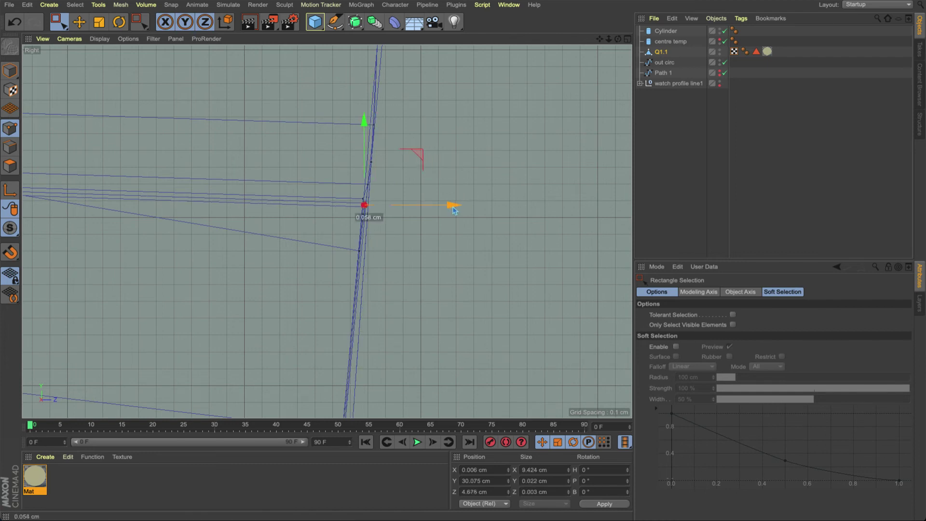
left_click_drag(390, 190, 341, 214)
key("t")
right_click_drag(367, 210, 388, 194, "alt")
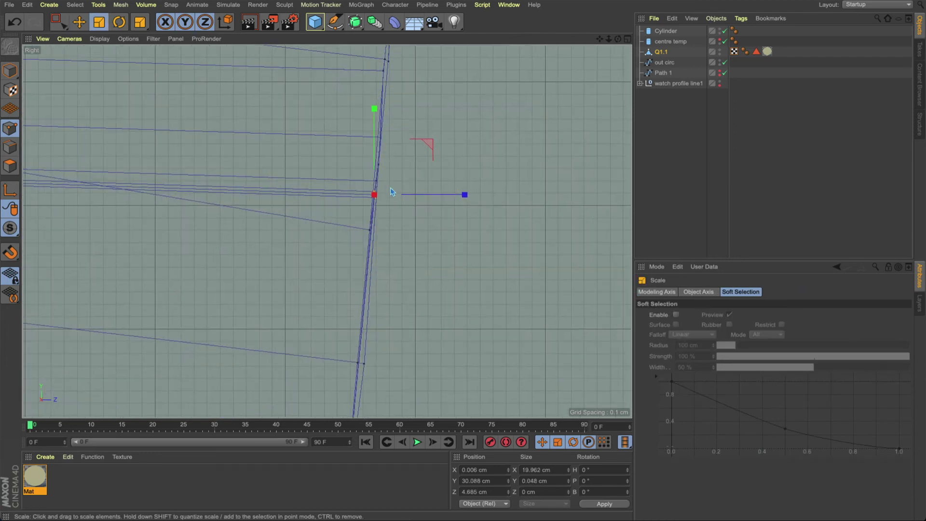
- Flatten the row of rear edge points near Y 31.17 cm along Z
middle_click_drag(388, 194, 386, 309, "alt")
right_click_drag(338, 192, 382, 191, "alt")
key("space")
left_click_drag(394, 180, 336, 212)
key("space")
left_click_drag(462, 200, 384, 202)
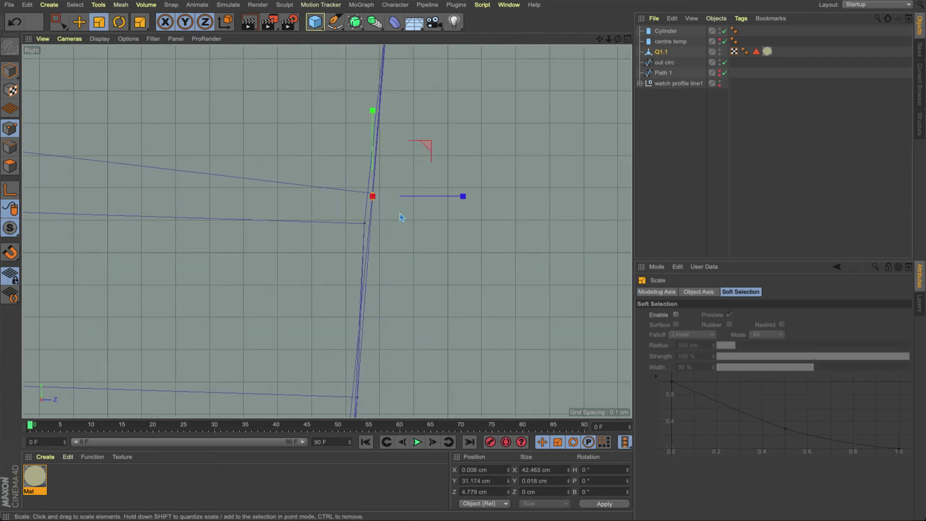
- Flatten the row of rear edge points near Y 30.33 cm along Z
right_click_drag(448, 207, 333, 212, "alt")
middle_click_drag(330, 314, 327, 231, "alt")
right_click_drag(326, 231, 410, 265, "alt")
key("space")
left_click_drag(443, 205, 371, 291)
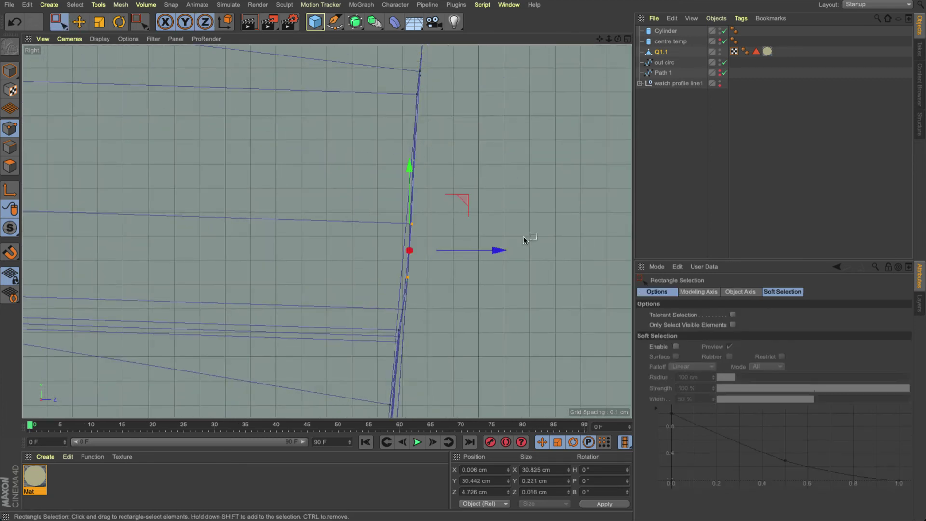
key("t")
key("space")
left_click_drag(434, 258, 370, 295)
key("t")
left_click_drag(495, 278, 405, 281)
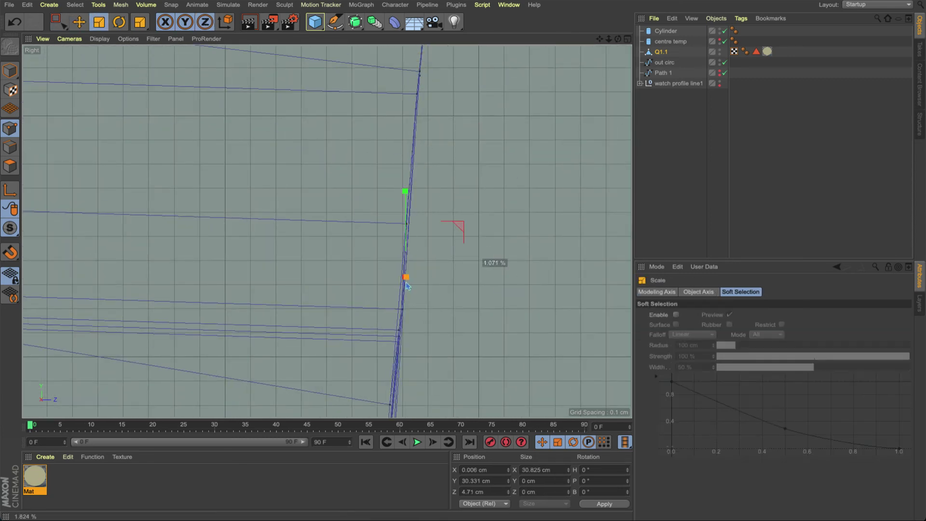
- Nudge the rear edge points near Y 28.72 cm by about 0.015 cm along Z
middle_click_drag(408, 301, 412, 143, "alt")
right_click_drag(411, 142, 444, 144, "alt")
key("space")
left_click_drag(433, 138, 372, 174)
right_click_drag(438, 206, 333, 212, "alt")
middle_click_drag(332, 368, 404, 167, "alt")
key("space")
left_click_drag(439, 227, 407, 253)
middle_click_drag(407, 253, 410, 206, "alt")
right_click_drag(410, 207, 508, 196, "alt")
key("e")
left_click_drag(511, 152, 498, 153)
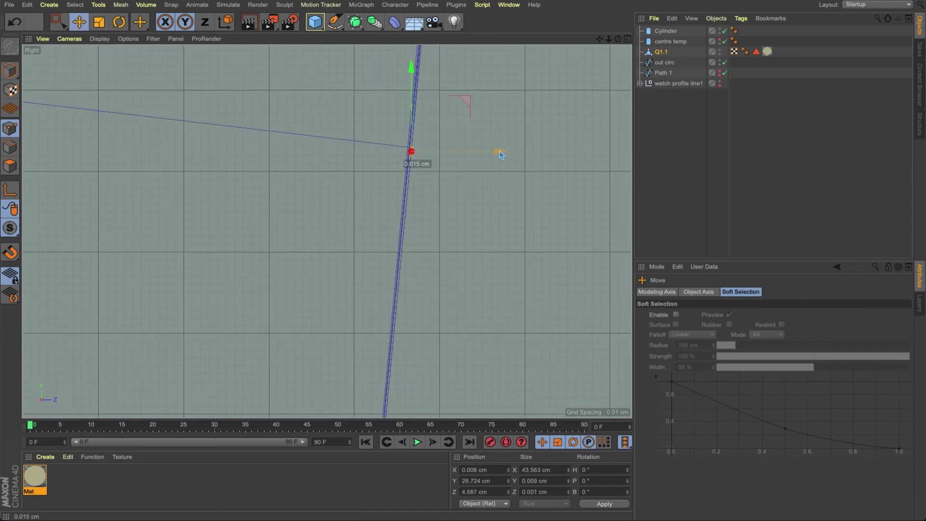
- Nudge the row of rear edge points near Y 30.11 cm slightly along Z
middle_click_drag(410, 111, 417, 349, "alt")
right_click_drag(462, 176, 425, 176, "alt")
middle_click_drag(420, 48, 341, 238, "alt")
right_click_drag(341, 238, 426, 221, "alt")
key("space")
left_click_drag(368, 188, 393, 226)
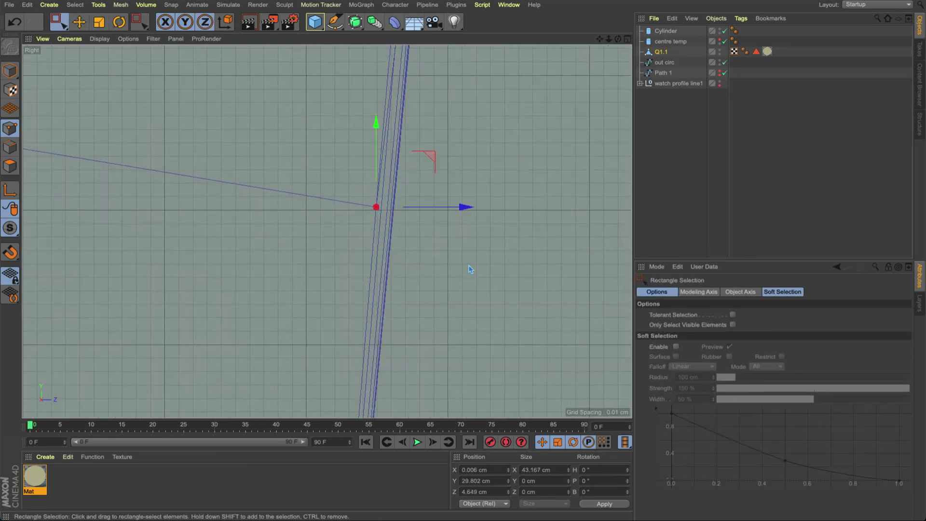
middle_click_drag(440, 51, 393, 415, "alt")
left_click_drag(348, 167, 415, 200)
left_click_drag(464, 185, 469, 185)
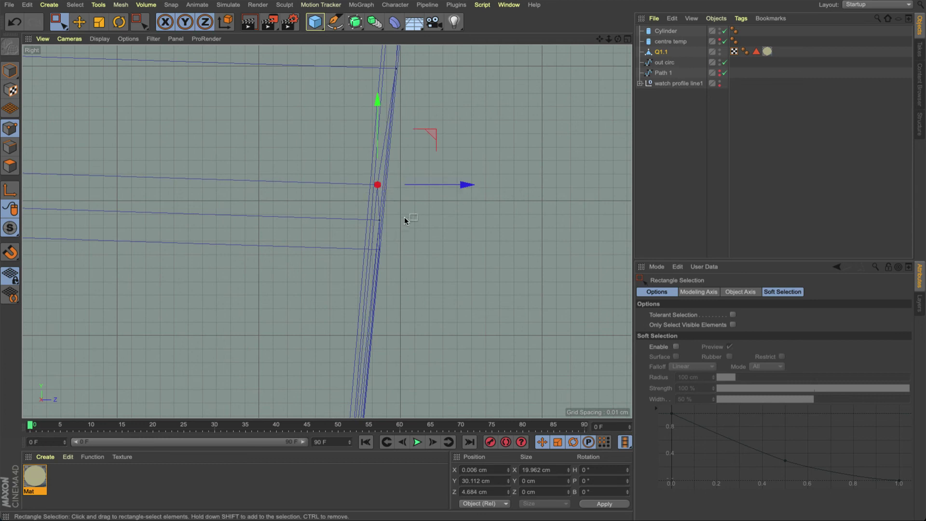
- Adjust the scale of the two point rows just below Y 30.11 cm along Z, and clear the selection
left_click_drag(408, 208, 332, 299)
key("t")
left_click_drag(469, 238, 471, 238)
key("space")
left_click(418, 164)
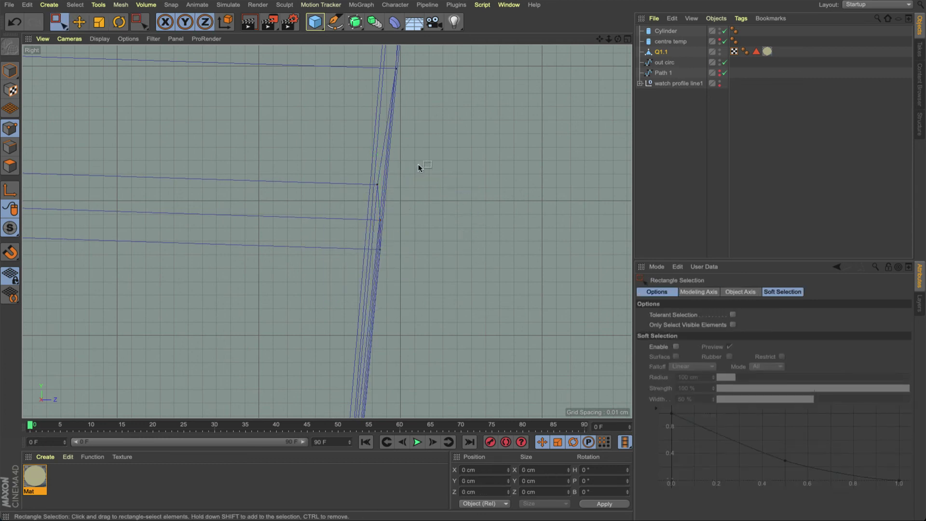
- Flatten the rear points of the upper dial area along Z and move them to about Z 4.52 cm
scroll(397, 218, "down", 20)
middle_click_drag(362, 352, 349, 246, "alt")
scroll(349, 246, "down", 3)
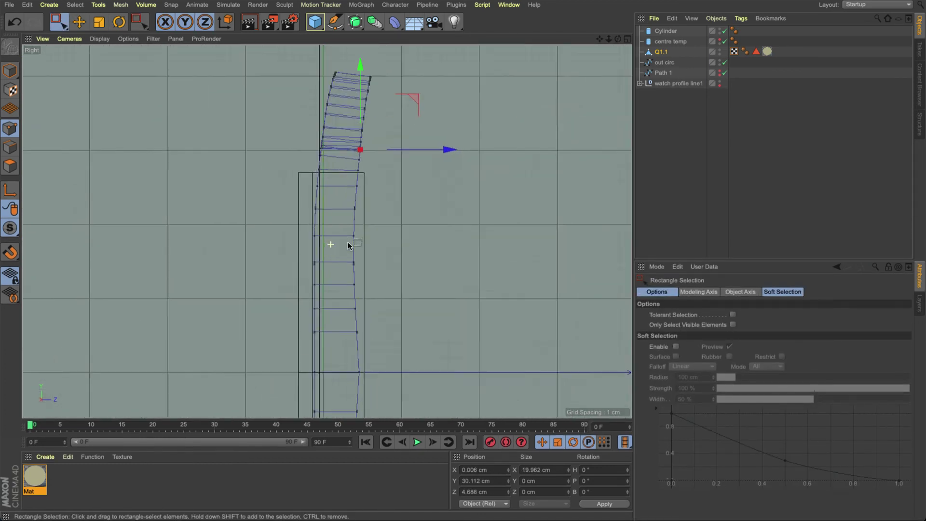
scroll(350, 186, "up", 5)
left_click_drag(341, 151, 385, 369)
middle_click_drag(384, 348, 384, 64, "alt")
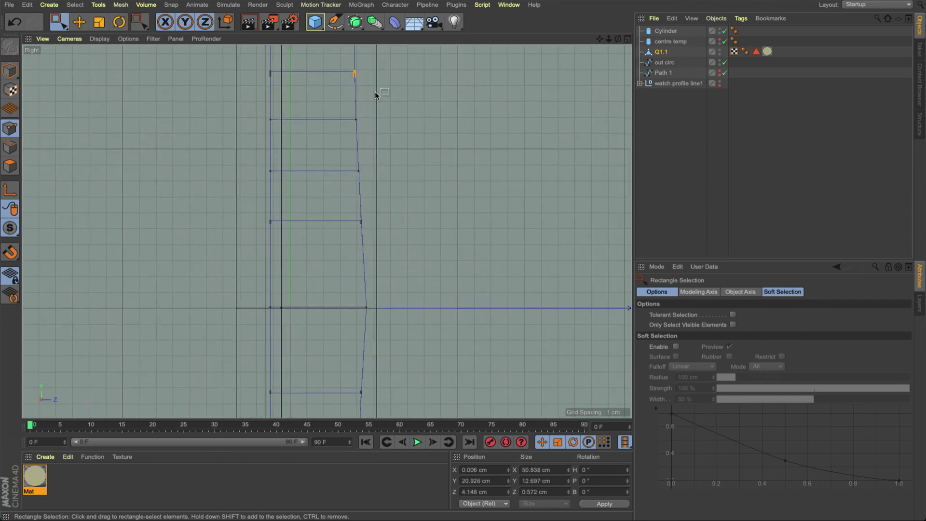
left_click_drag(376, 92, 332, 330, "shift")
key("t")
left_click_drag(450, 91, 361, 92)
middle_click_drag(361, 111, 345, 201, "alt")
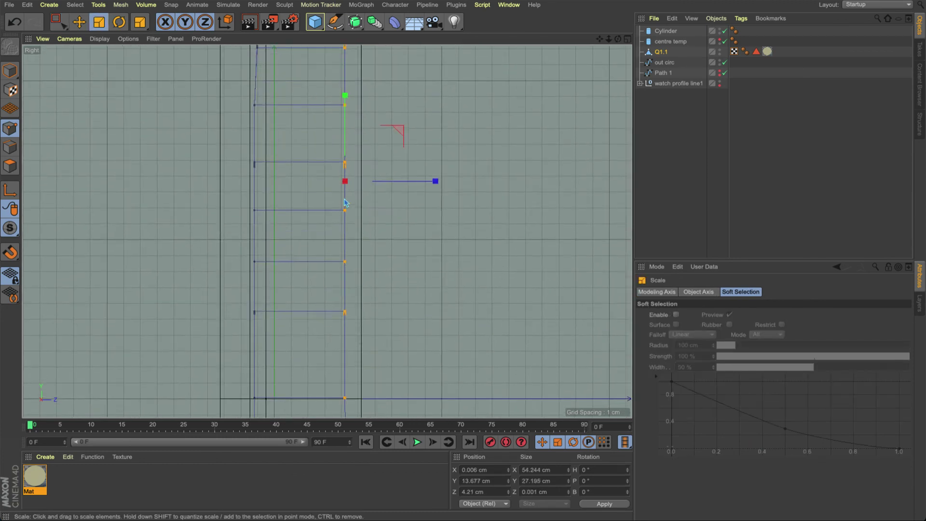
scroll(344, 200, "down", 5)
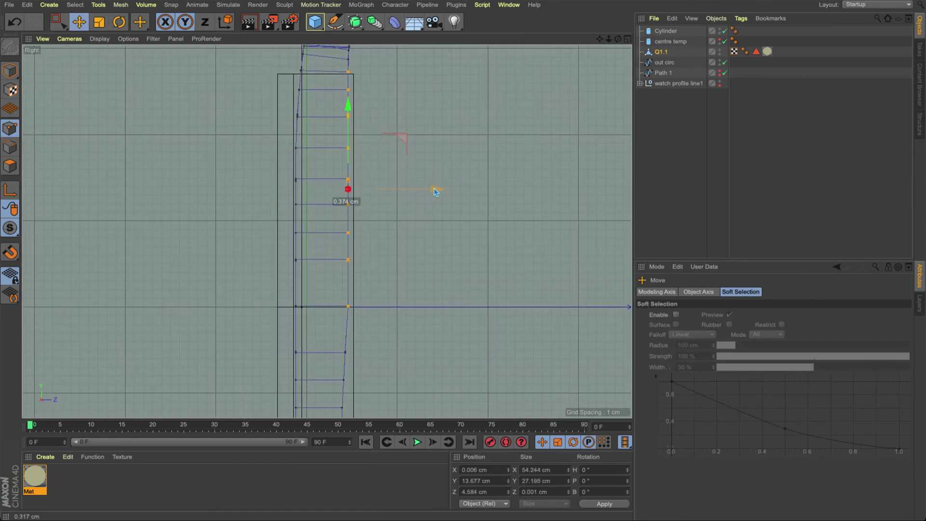
key("z")
- Delete the lower half of the Q1.1 mesh and check the remaining upper half in the perspective view
scroll(412, 215, "down", 5)
middle_click_drag(392, 283, 359, 156, "alt")
scroll(380, 203, "up", 3)
key("space")
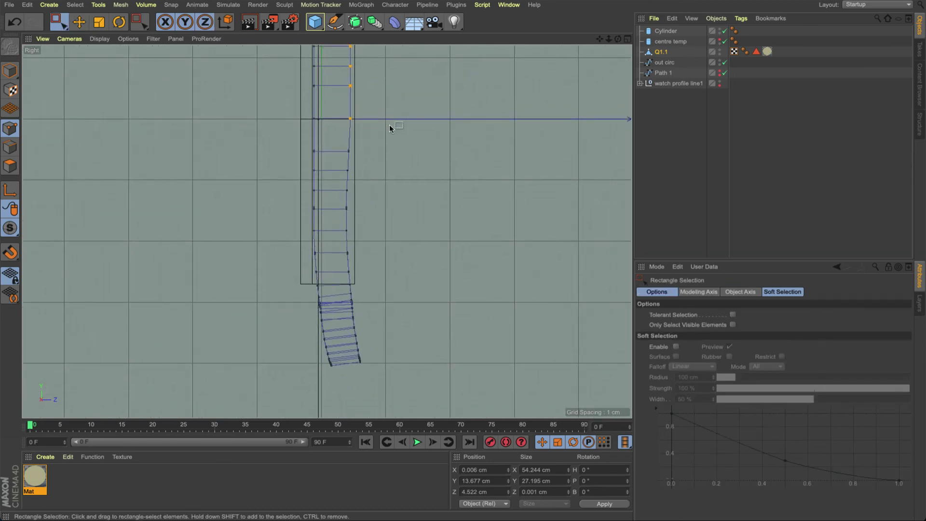
left_click_drag(390, 125, 240, 402)
key("space")
left_click(627, 39)
left_click(322, 39)
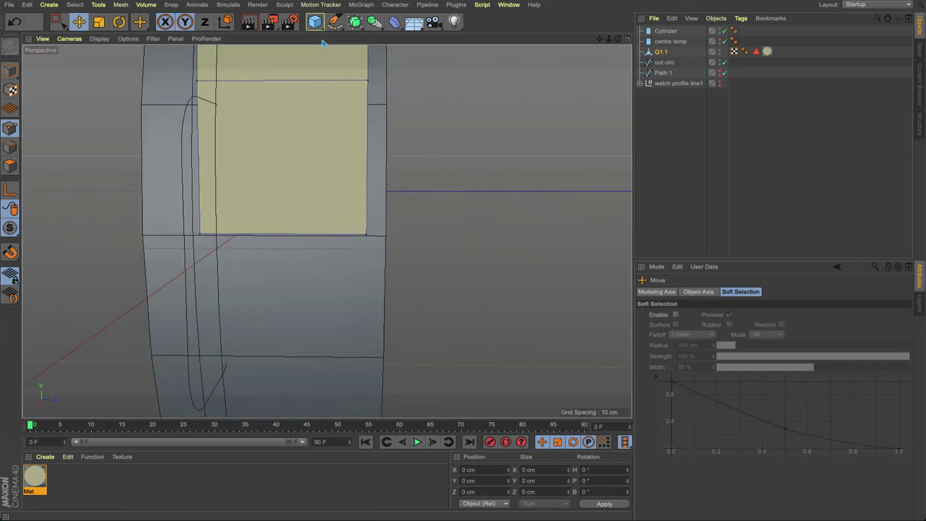
scroll(313, 97, "down", 5)
middle_click_drag(311, 99, 284, 227, "alt")
left_click_drag(286, 172, 504, 173, "alt")
scroll(502, 174, "down", 1)
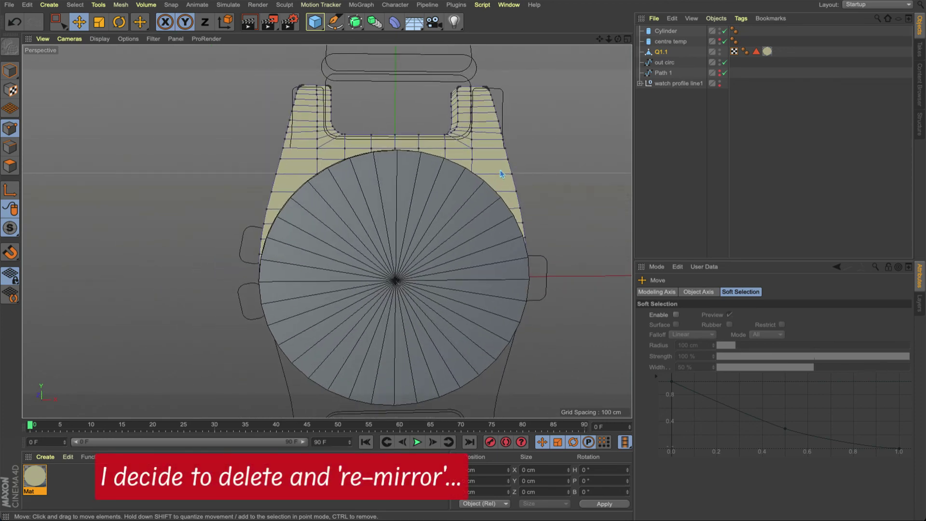
- Hide the cylinder and delete the left half of the mesh in the front view, leaving one quarter
left_click(719, 29)
middle_click(555, 86)
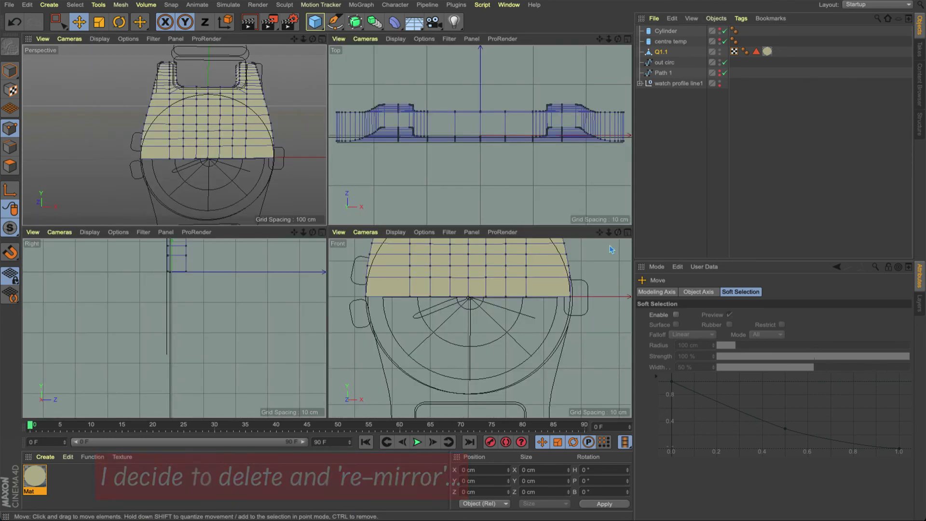
middle_click(500, 246)
scroll(498, 207, "down", 5)
middle_click_drag(498, 207, 481, 292, "alt")
key("0")
left_click_drag(244, 100, 381, 303)
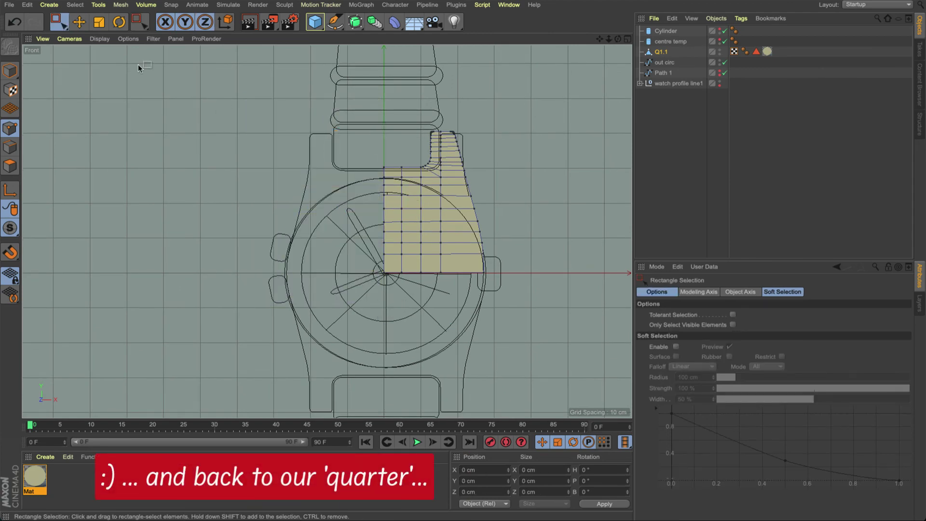
- Examine the remaining quarter's lug corner and outer edge in the front and perspective views
left_click_drag(59, 22, 123, 36)
right_click_drag(448, 223, 465, 217, "alt")
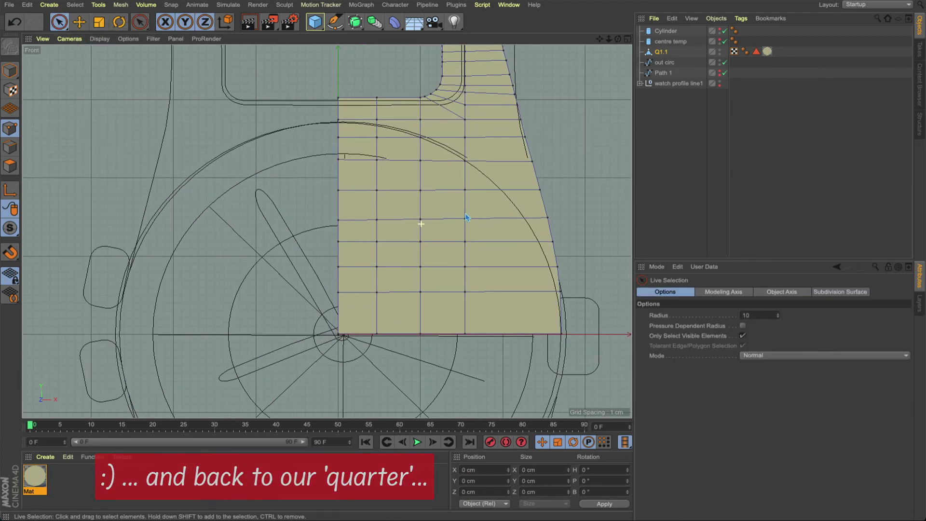
middle_click_drag(466, 212, 444, 332, "alt")
right_click_drag(437, 197, 517, 182, "alt")
middle_click_drag(516, 182, 362, 173, "alt")
left_click(627, 39)
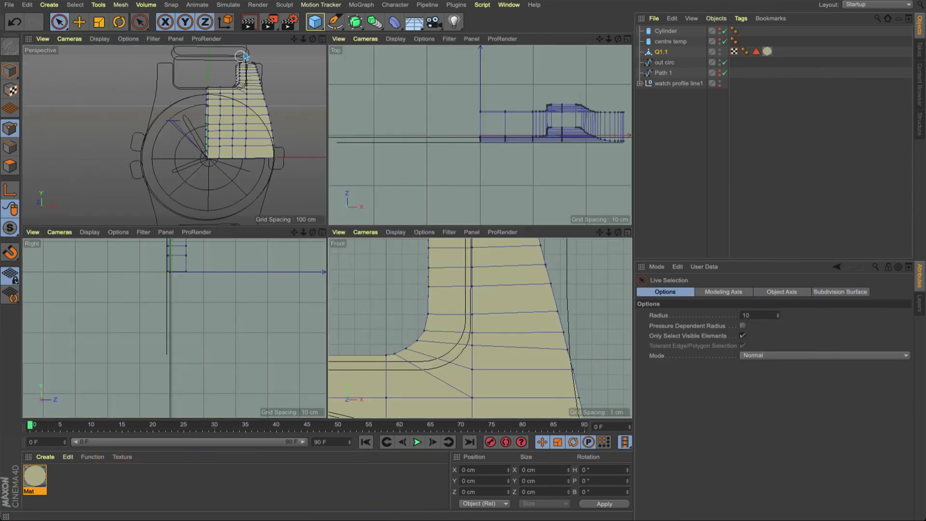
left_click(323, 39)
middle_click_drag(395, 144, 238, 237, "alt")
right_click_drag(238, 237, 306, 196, "alt")
mouse_move(306, 196)
left_mouse_down("alt")
mouse_move(264, 201)
mouse_move(267, 291)
mouse_move(174, 265)
mouse_move(256, 346)
left_mouse_up("alt")
middle_click_drag(256, 346, 259, 244, "alt")
left_click_drag(297, 147, 432, 165, "alt")
right_click_drag(335, 238, 338, 188, "alt")
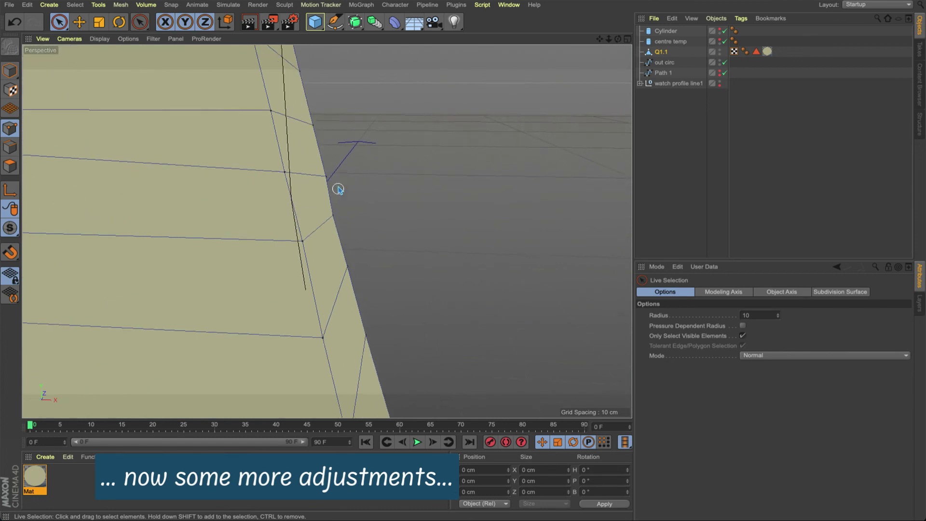
- Nudge the rear outer edge point near Y 27.27 cm by about 0.01 cm along Z
left_click_drag(269, 169, 144, 177, "alt")
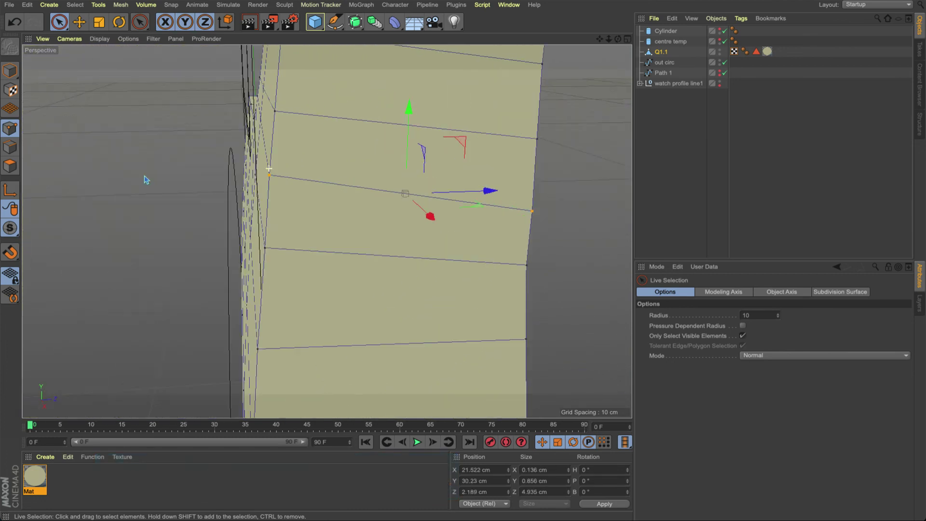
middle_click_drag(482, 208, 303, 172, "alt")
left_click(354, 228)
left_click_drag(354, 228, 460, 224, "alt")
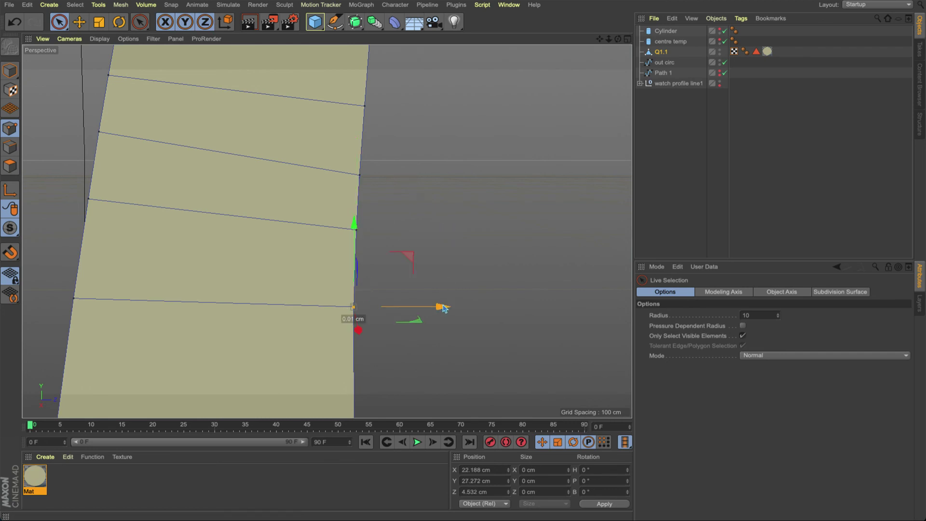
left_click_drag(442, 307, 444, 308)
- Select the inner rear point on the same row near the lug and read its position coordinates
right_click_drag(400, 319, 380, 325, "alt")
middle_click_drag(378, 330, 357, 159, "alt")
left_click_drag(357, 159, 363, 201, "alt")
left_click(343, 169)
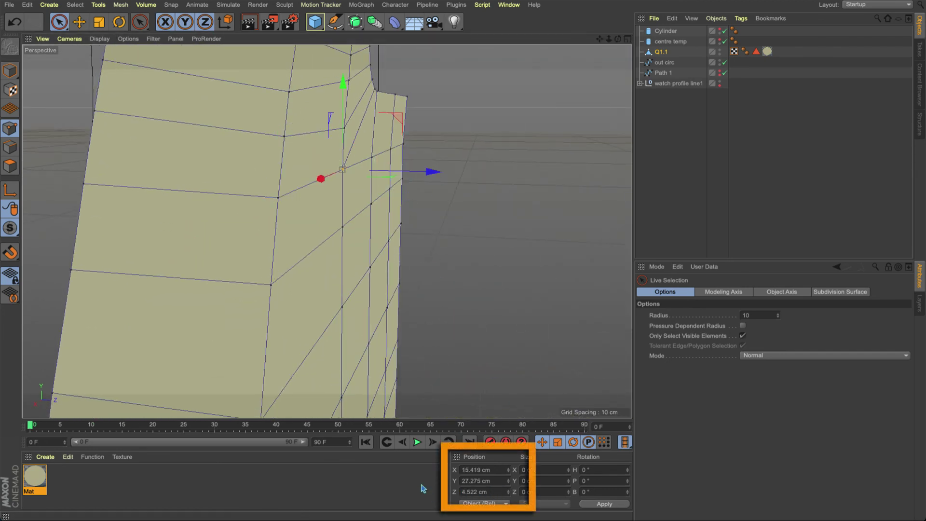
- Check the position coordinates of the remaining points on the rear row out to the mesh's outer rear edge
left_click(371, 157)
left_click(391, 149)
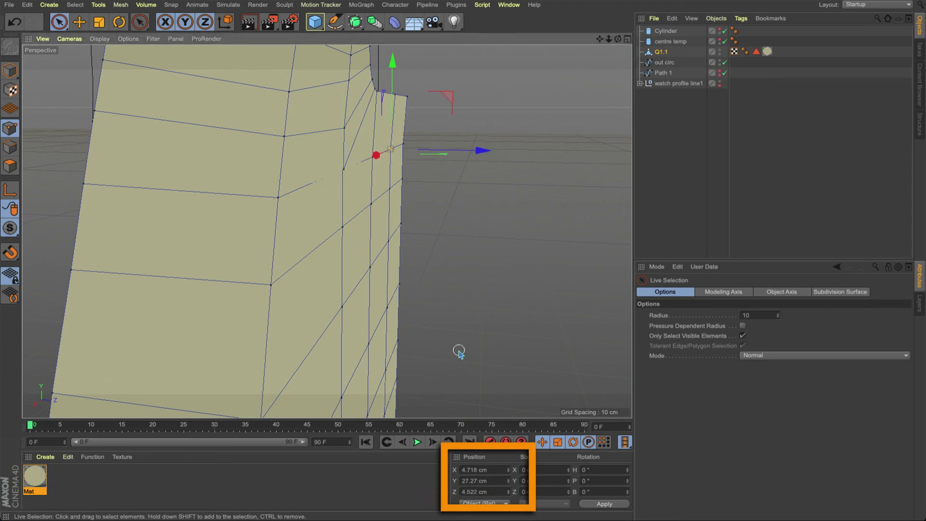
left_click(403, 144)
left_click(393, 489)
scroll(295, 241, "down", 10)
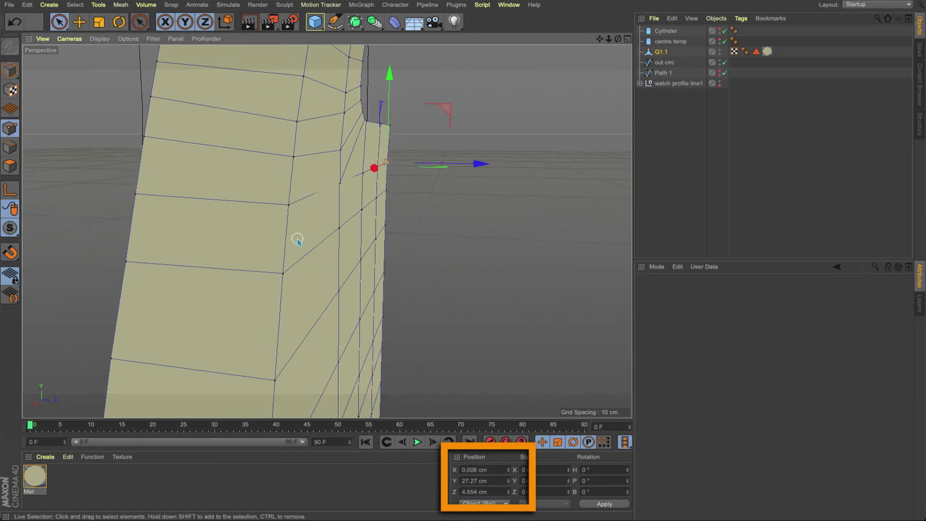
left_click_drag(327, 232, 260, 186, "alt")
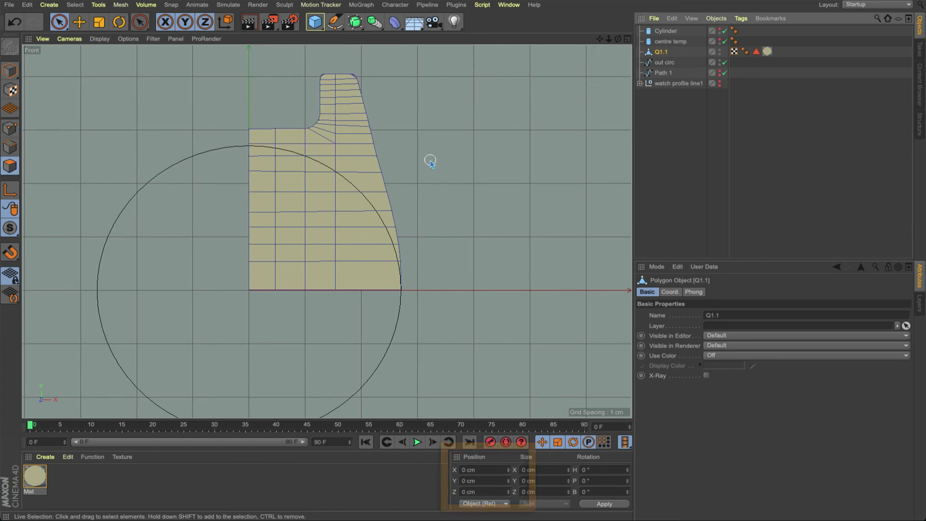
- In the front view, mirror the quarter across the vertical centre axis with Weld Points at 0.06 cm to form the upper half
right_click(429, 161)
left_click(473, 213)
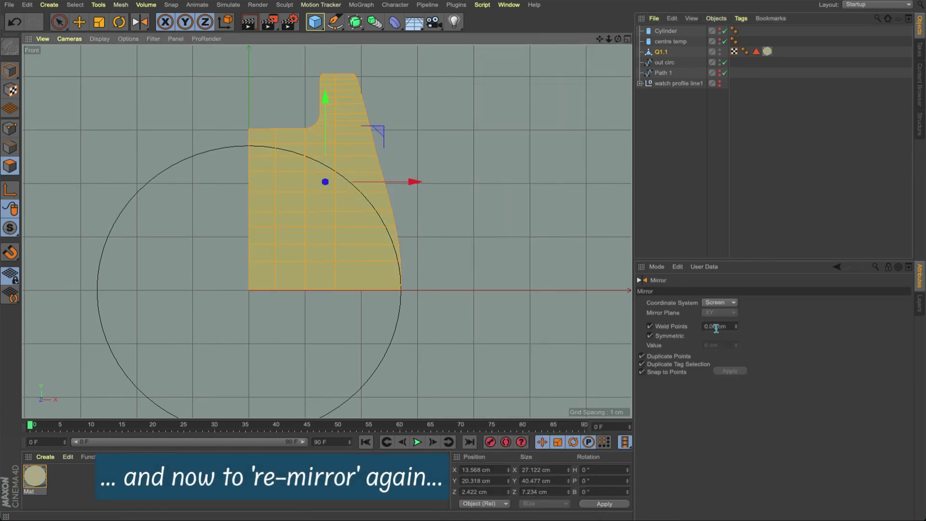
left_click_drag(210, 193, 248, 195)
key("space")
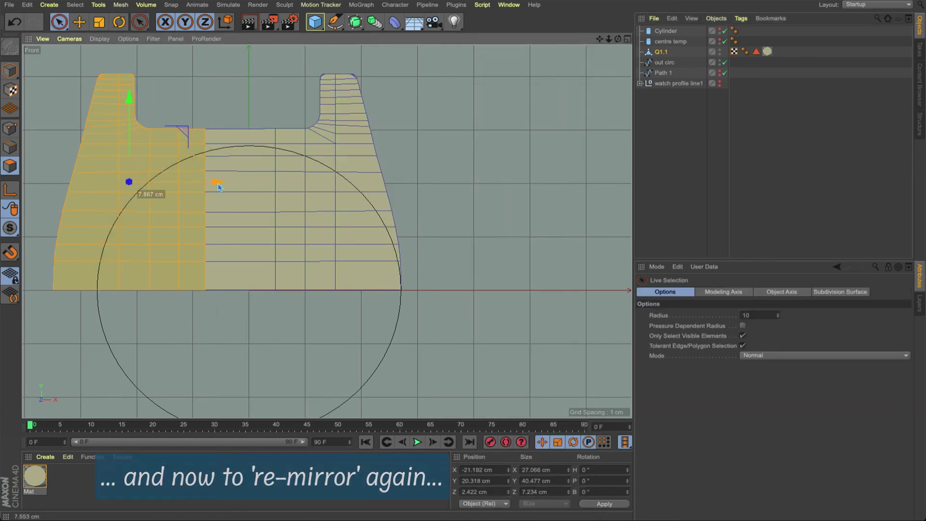
- Select all polygons, mirror the upper half downward across the horizontal centre axis, and show the complete case in the perspective view
middle_click_drag(327, 215, 381, 202, "alt")
key("ctrl+a")
key("space")
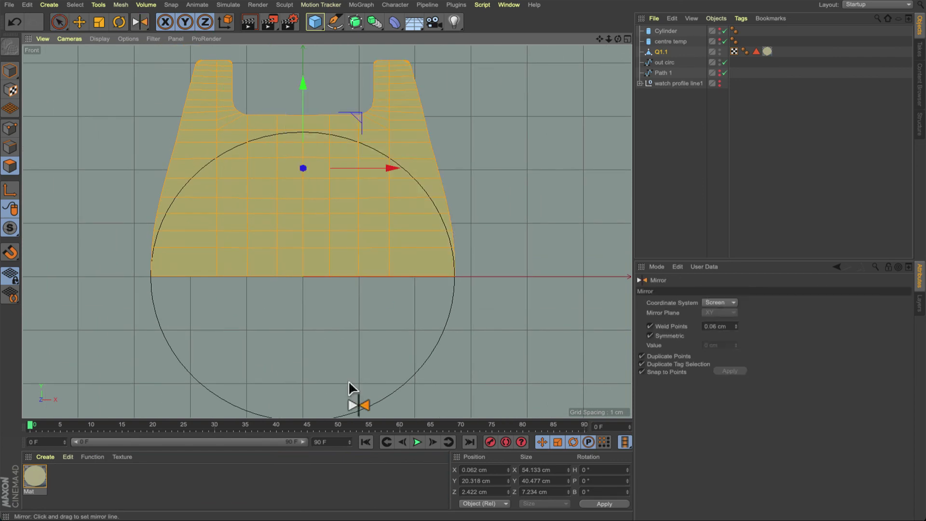
left_click_drag(302, 282, 304, 343)
key("space")
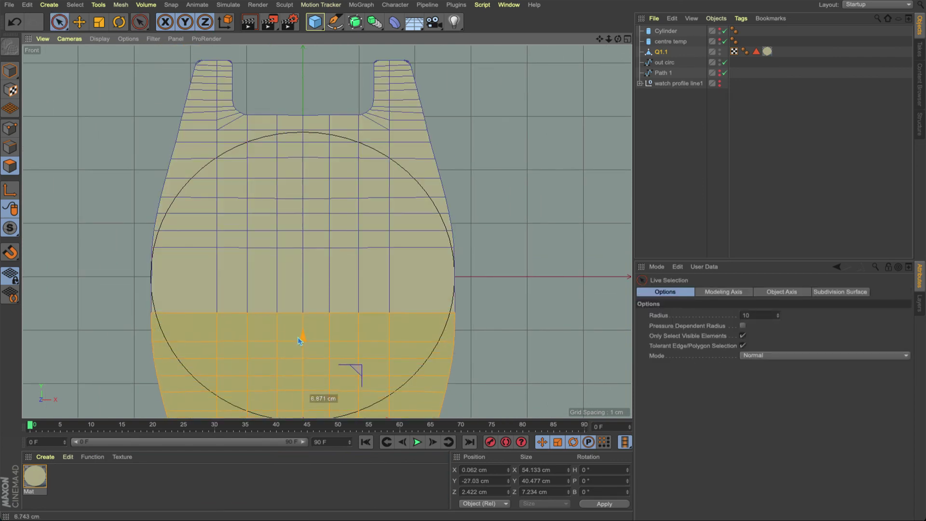
key("ctrl+z")
right_click_drag(473, 226, 466, 232, "alt")
key("F1")
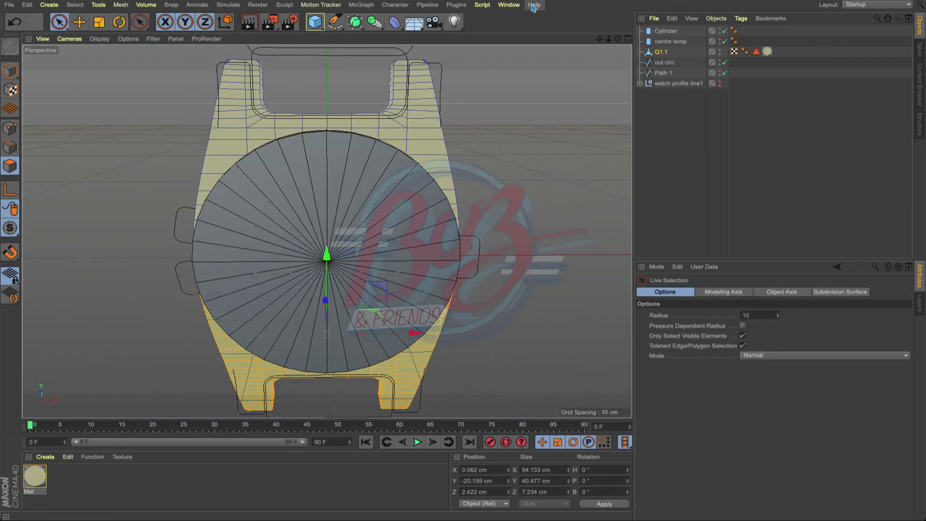